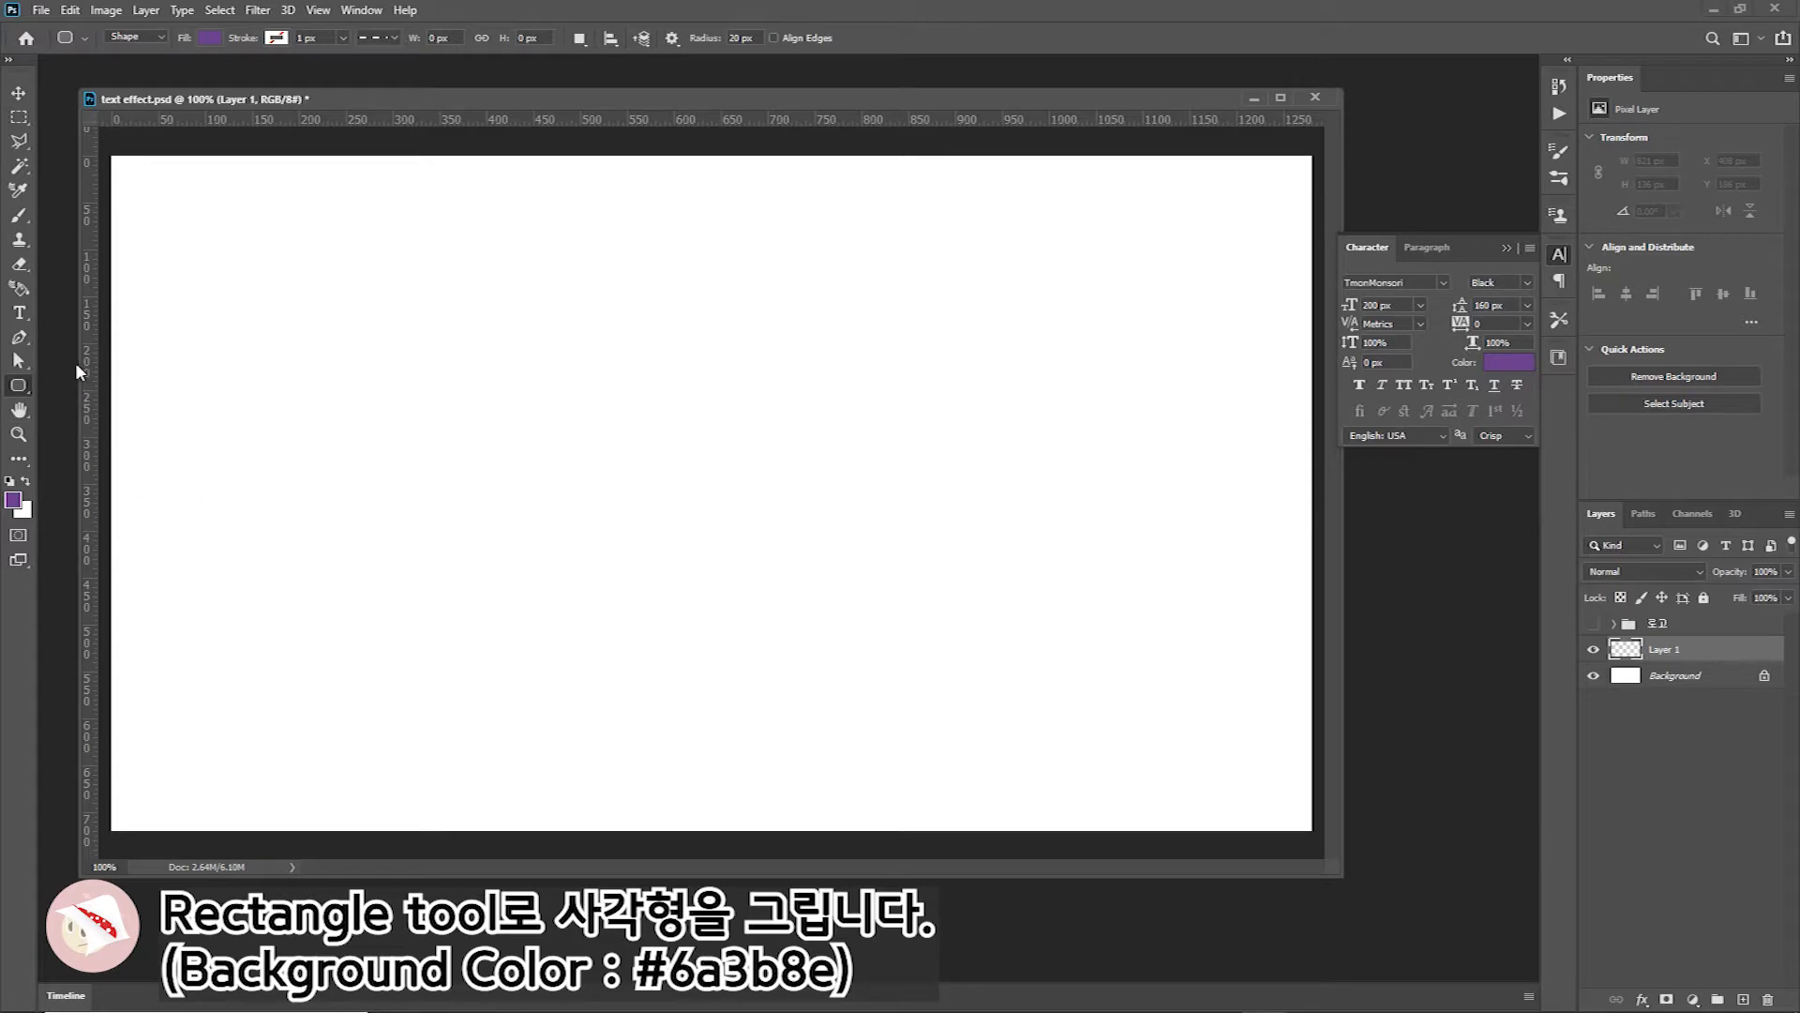
# Draw a purple rectangle that covers the whole canvas
pyautogui.moveTo(109, 147); pyautogui.dragTo(1316, 837)
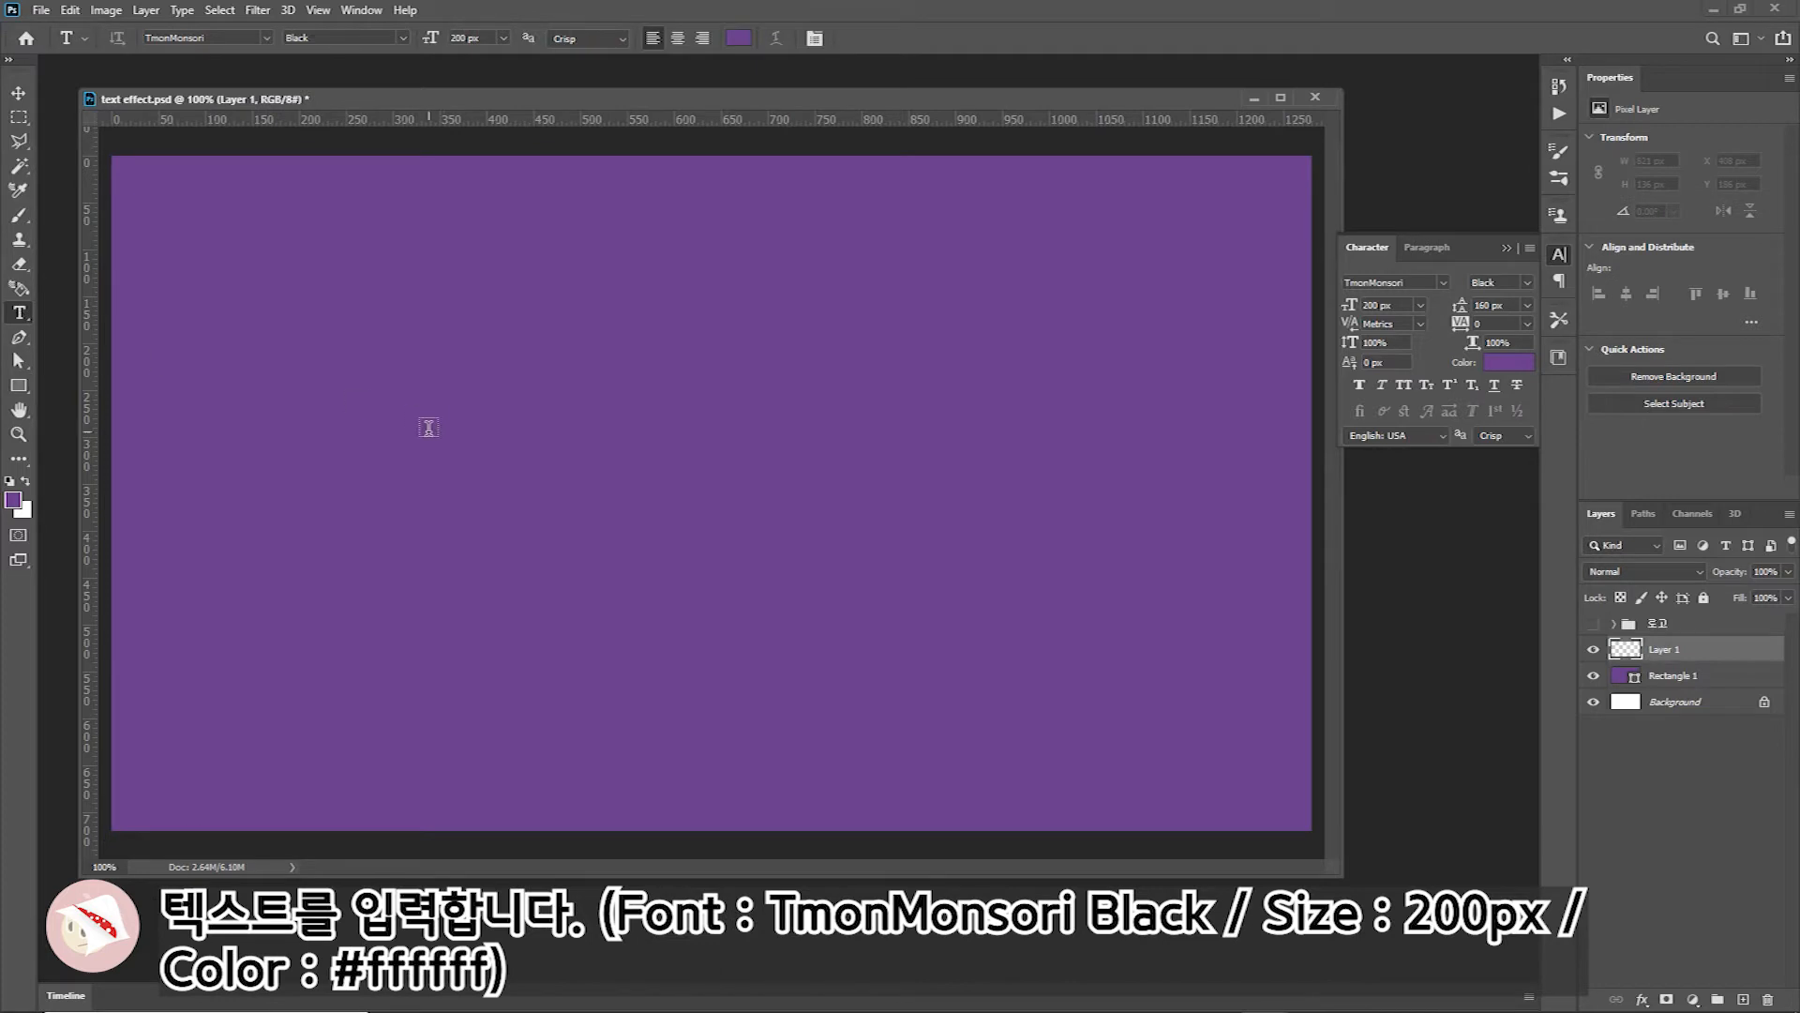
# Add the text line "배려 없는 호의는" in TmonMonsori Black at 200 px
pyautogui.click(429, 427)
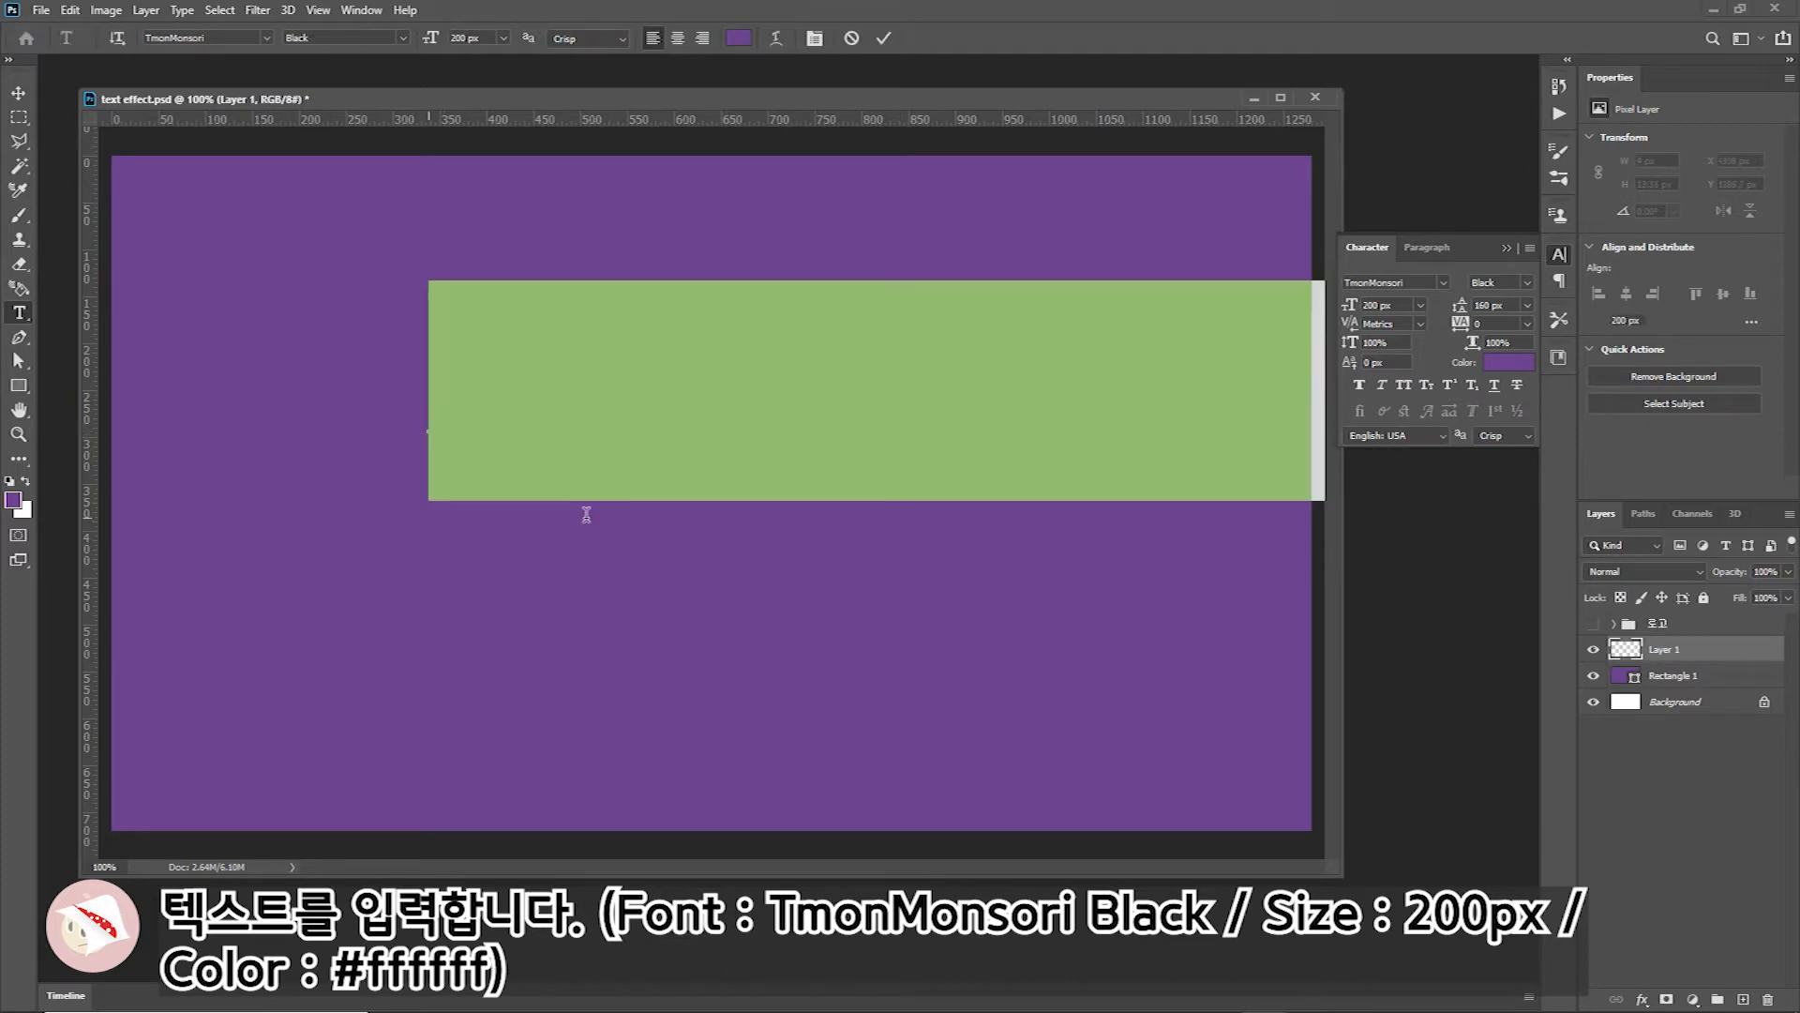
pyautogui.press('BackSpace')
pyautogui.click(18, 93)
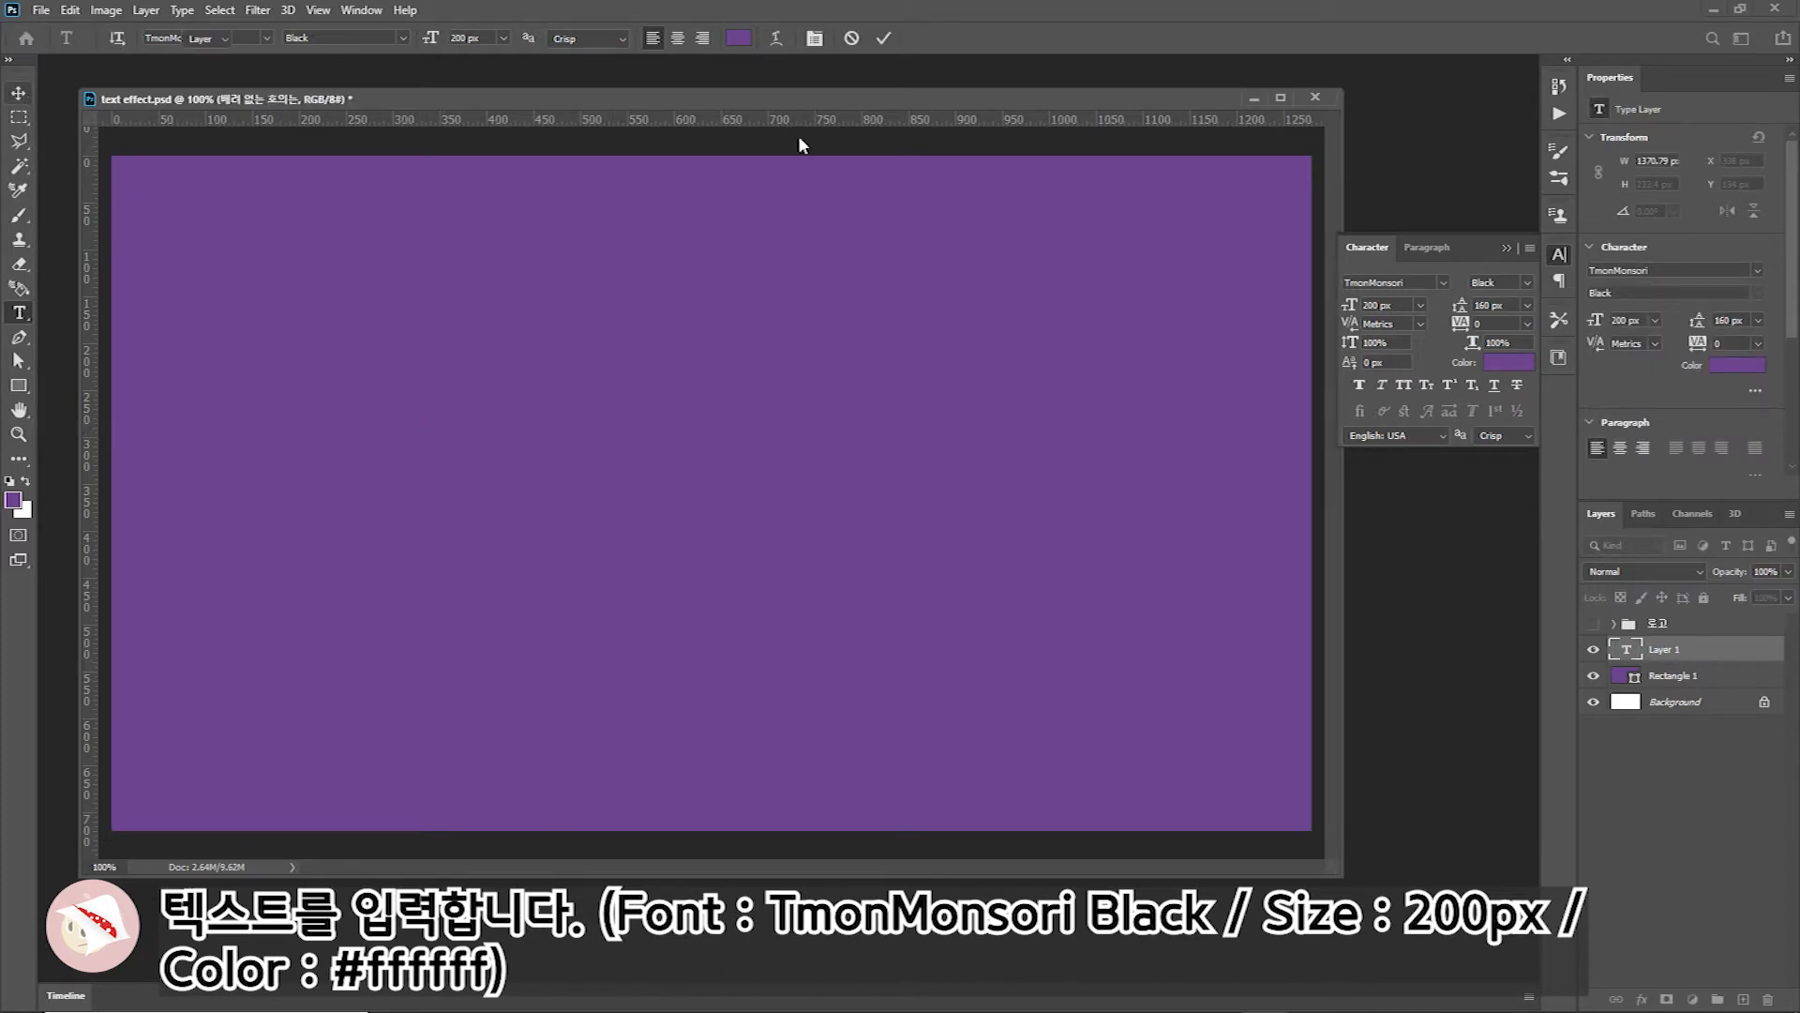
# Colour the text line white (ffffff) and move it to about X 122 px, Y 167 px
pyautogui.click(1508, 362)
pyautogui.write('ffffff')
pyautogui.click(1699, 604)
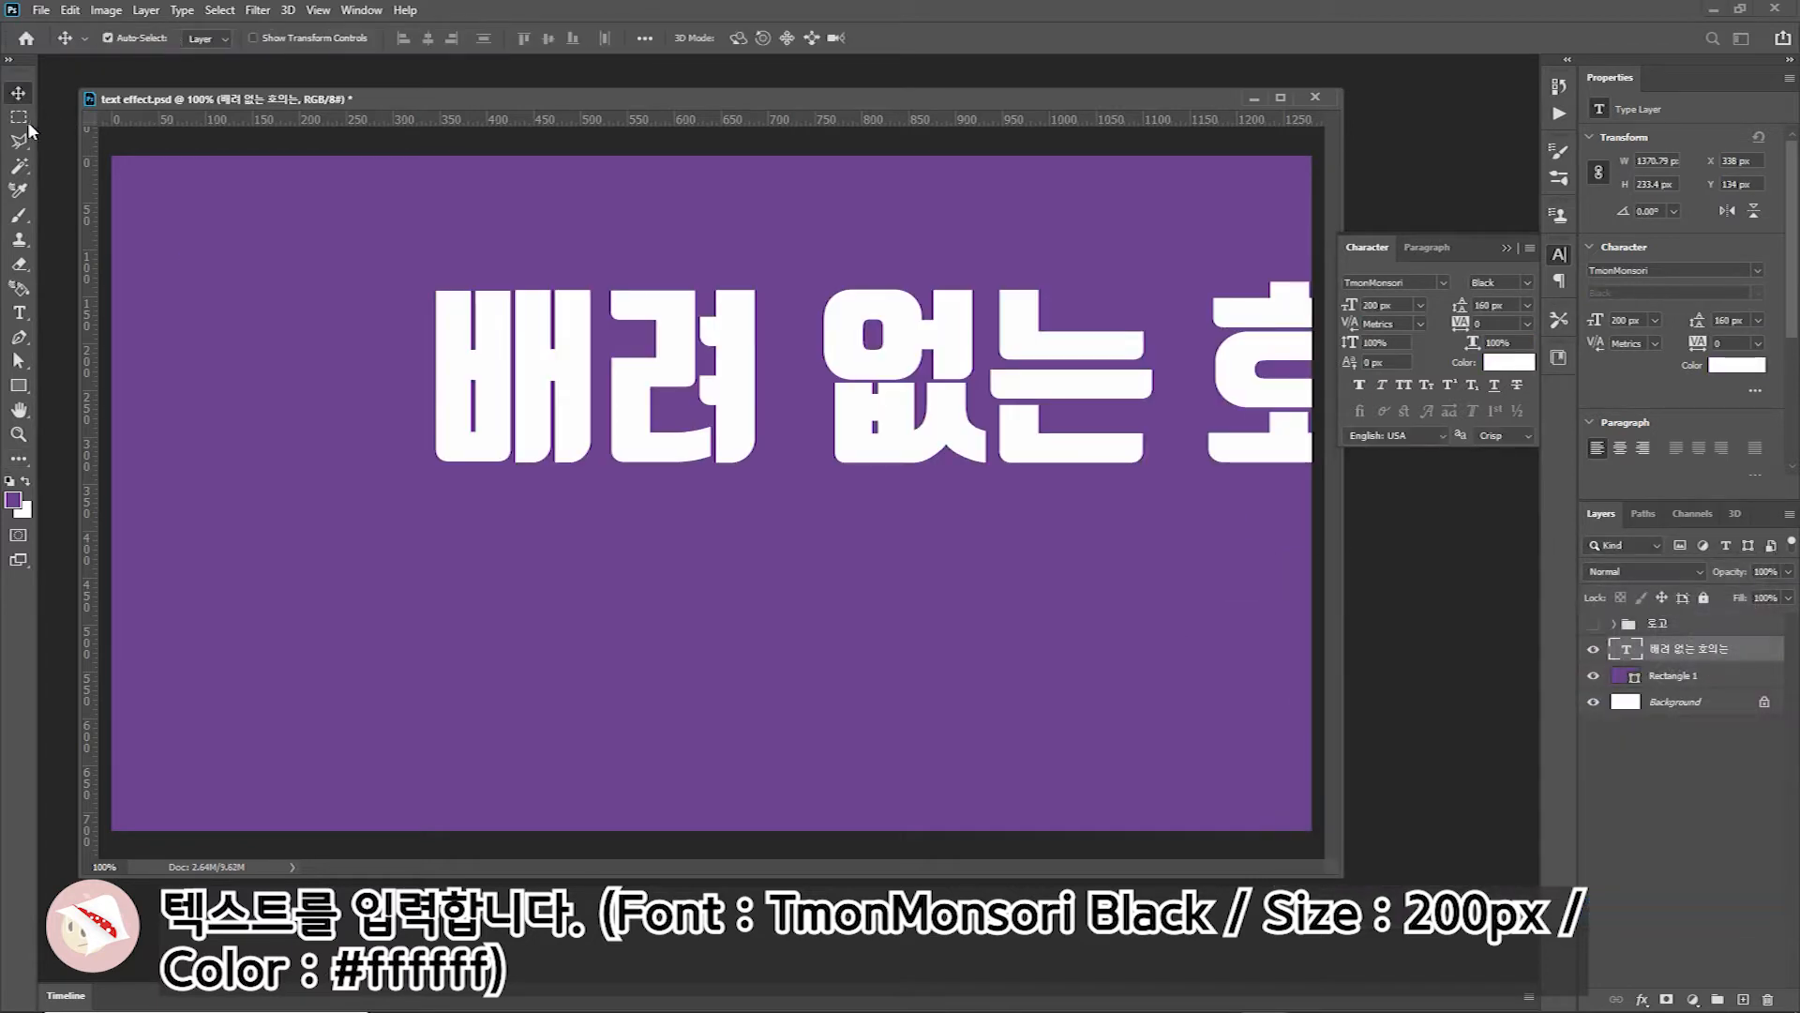
pyautogui.moveTo(867, 380); pyautogui.dragTo(690, 403)
# Duplicate the text layer and move the copy straight down below the first line, to Y 377 px
pyautogui.moveTo(1715, 656); pyautogui.dragTo(1743, 998)
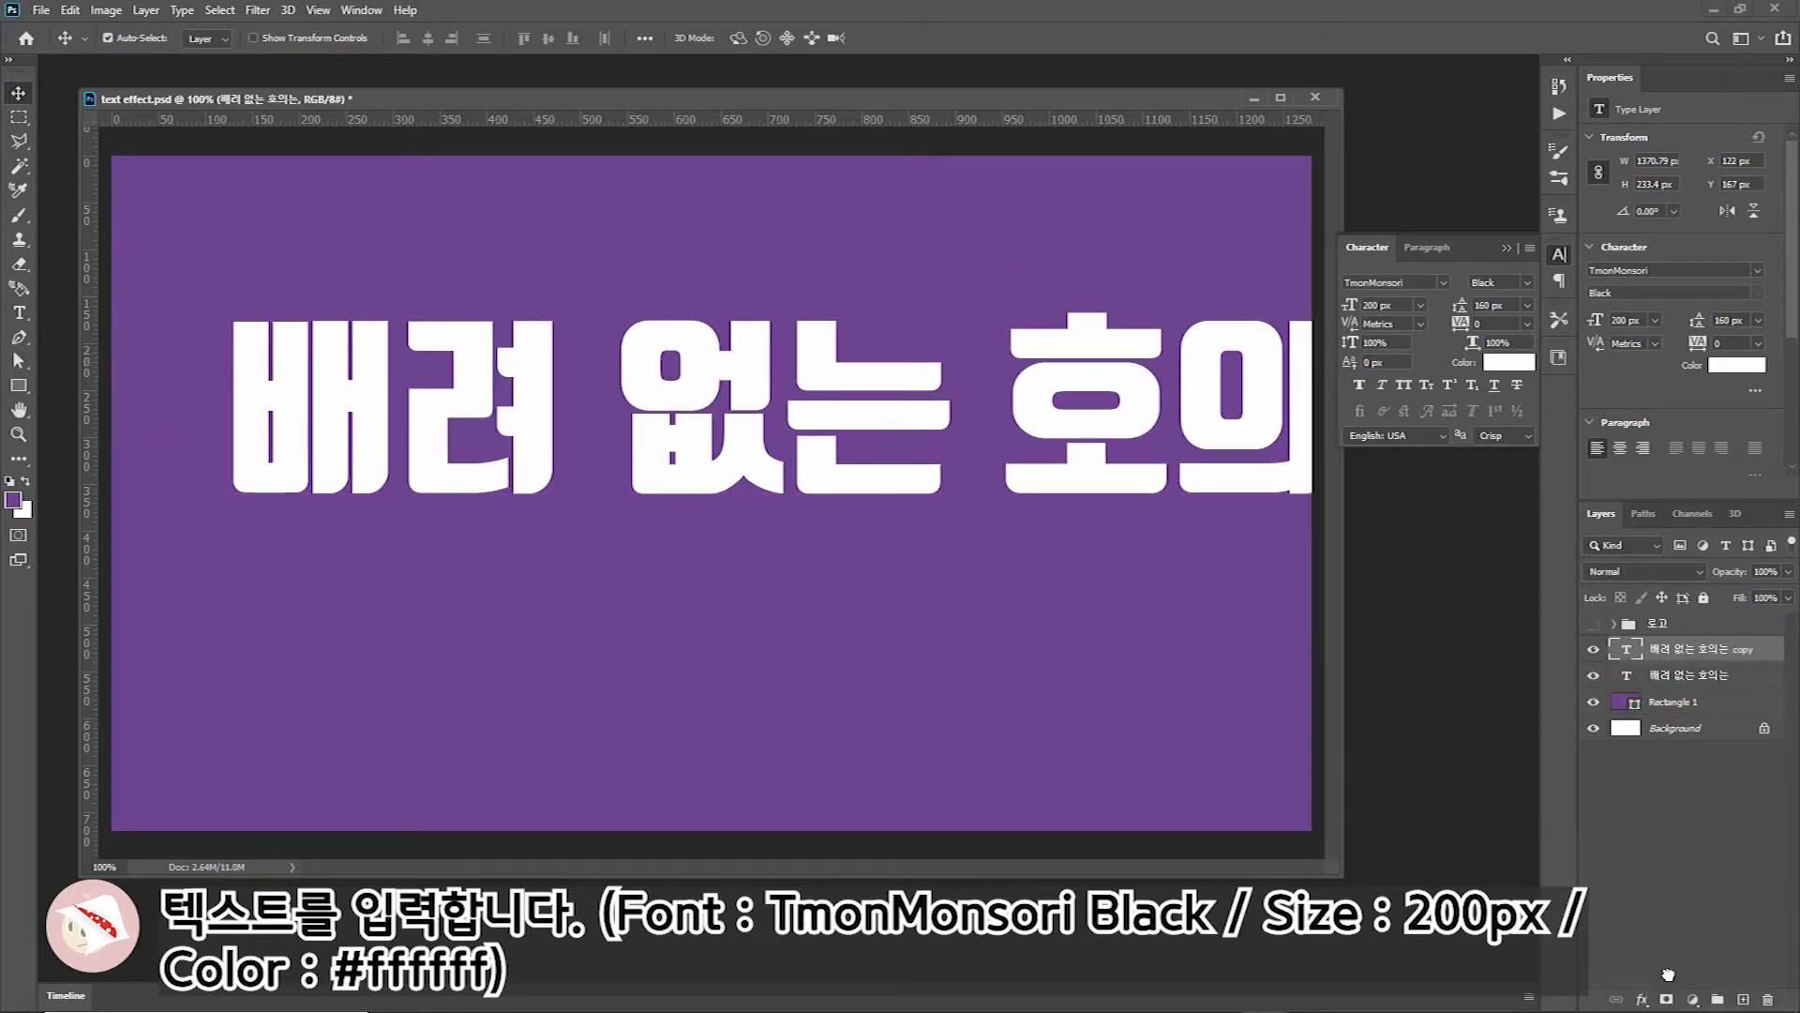
pyautogui.hotkey('shift', 'Down')
pyautogui.hotkey('shift', 'Down')
pyautogui.hotkey('shift', 'Down')
pyautogui.hotkey('shift', 'Down')
pyautogui.hotkey('shift', 'Down')
pyautogui.hotkey('shift', 'Down')
pyautogui.hotkey('shift', 'Down')
pyautogui.hotkey('shift', 'Down')
pyautogui.hotkey('shift', 'Down')
pyautogui.hotkey('shift', 'Down')
pyautogui.hotkey('shift', 'Down')
pyautogui.hotkey('shift', 'Down')
pyautogui.hotkey('shift', 'Down')
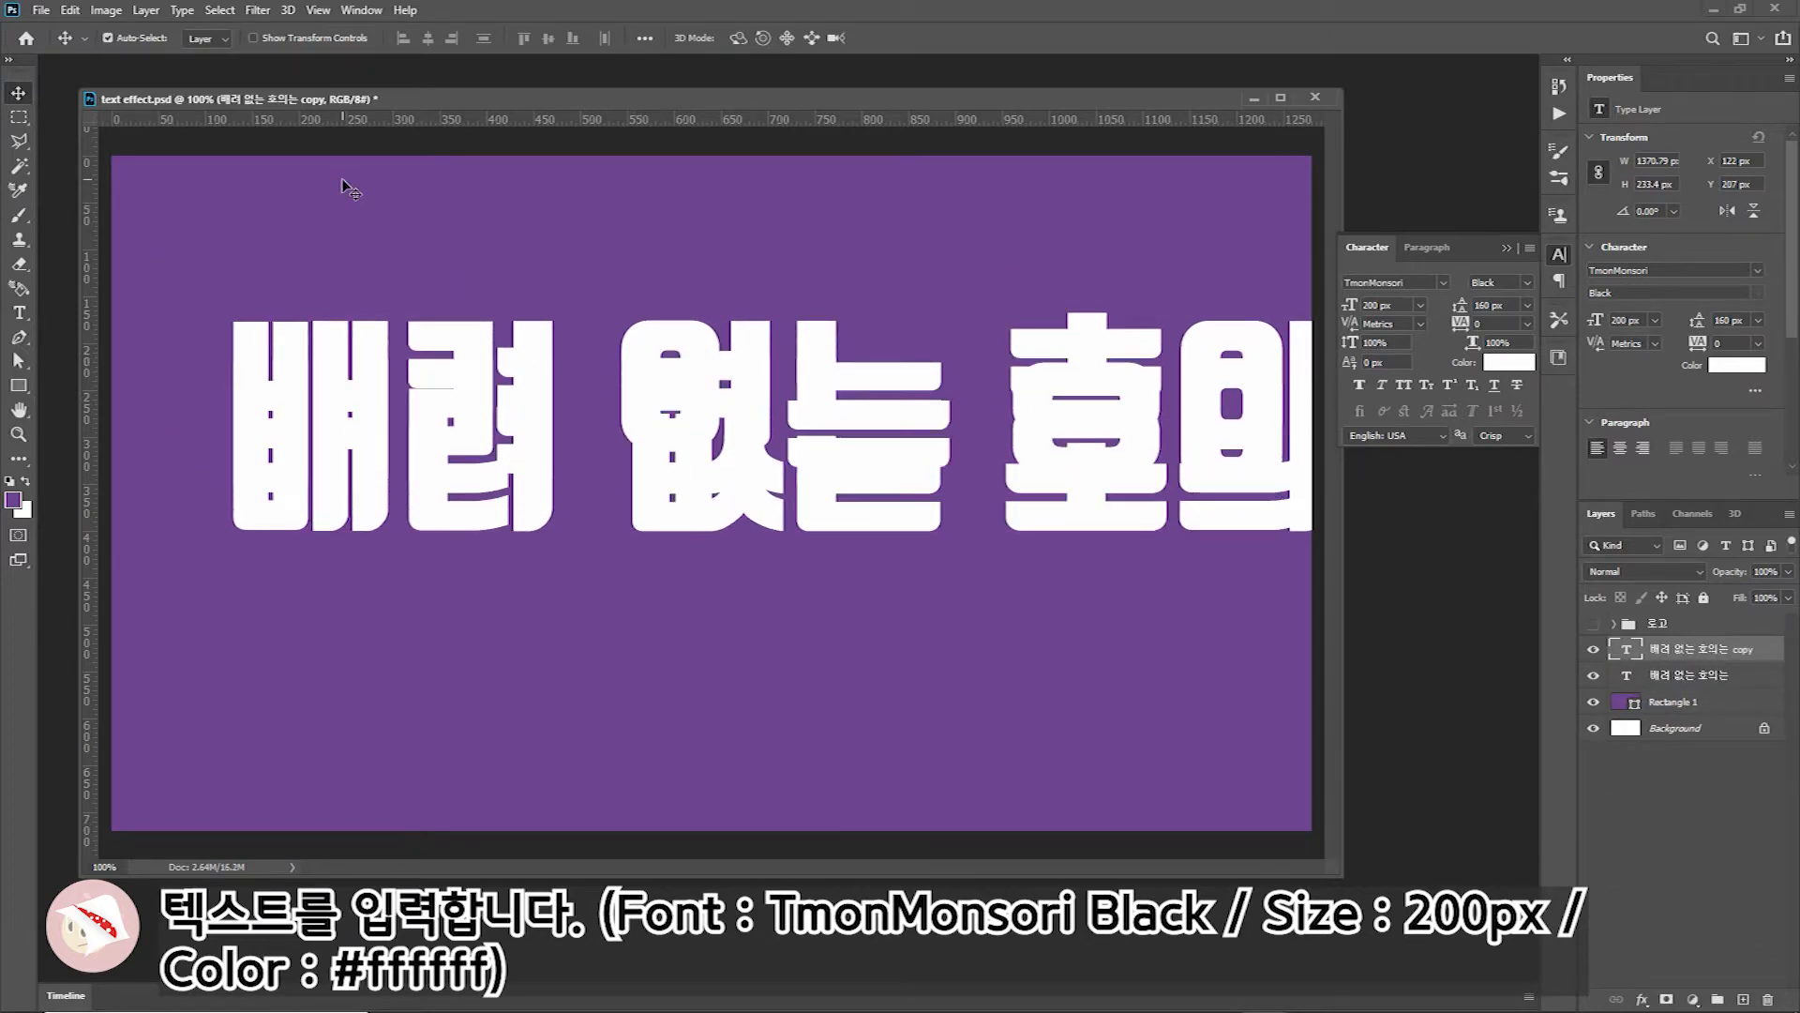
pyautogui.hotkey('shift', 'Down')
pyautogui.hotkey('shift', 'Down')
pyautogui.hotkey('shift', 'Down')
pyautogui.hotkey('shift', 'Down')
pyautogui.hotkey('shift', 'Down')
pyautogui.hotkey('shift', 'Down')
pyautogui.hotkey('shift', 'Down')
pyautogui.hotkey('shift', 'Down')
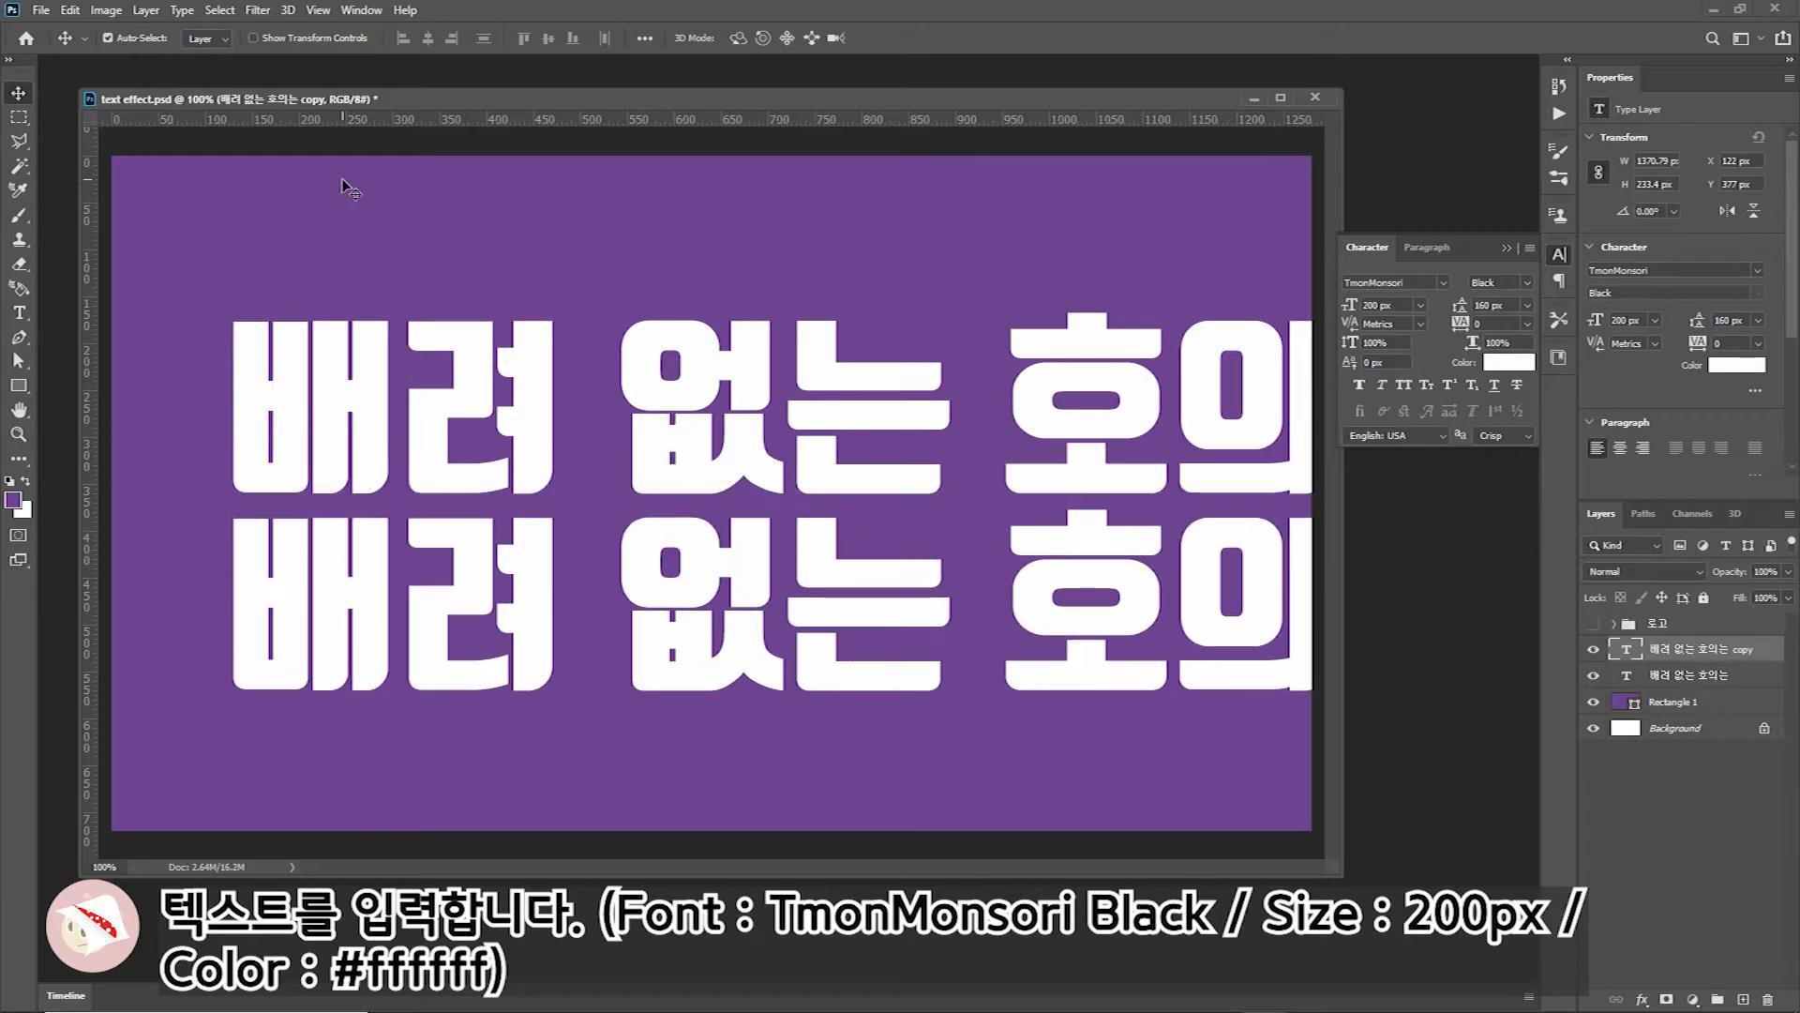
# Replace the lower line's text with "사양합니다만"
pyautogui.press('t')
pyautogui.moveTo(229, 609); pyautogui.dragTo(1548, 603)
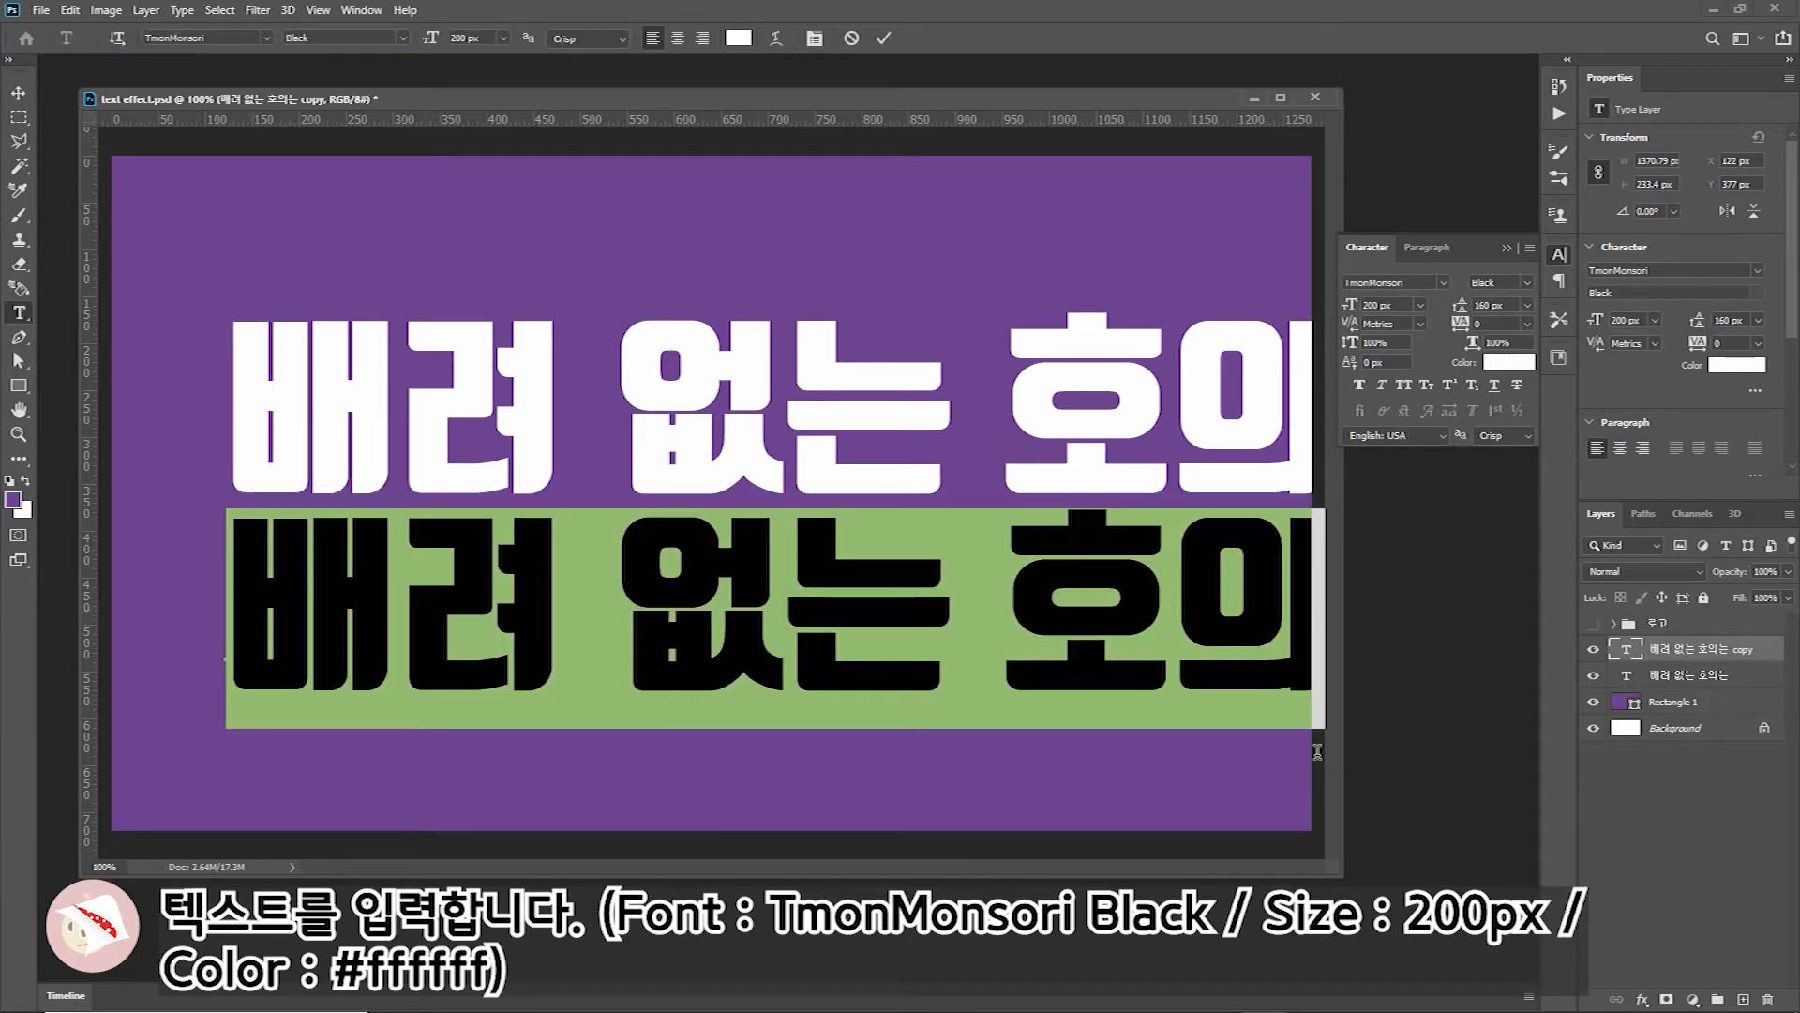
pyautogui.write('사양합니다만')
pyautogui.click(18, 92)
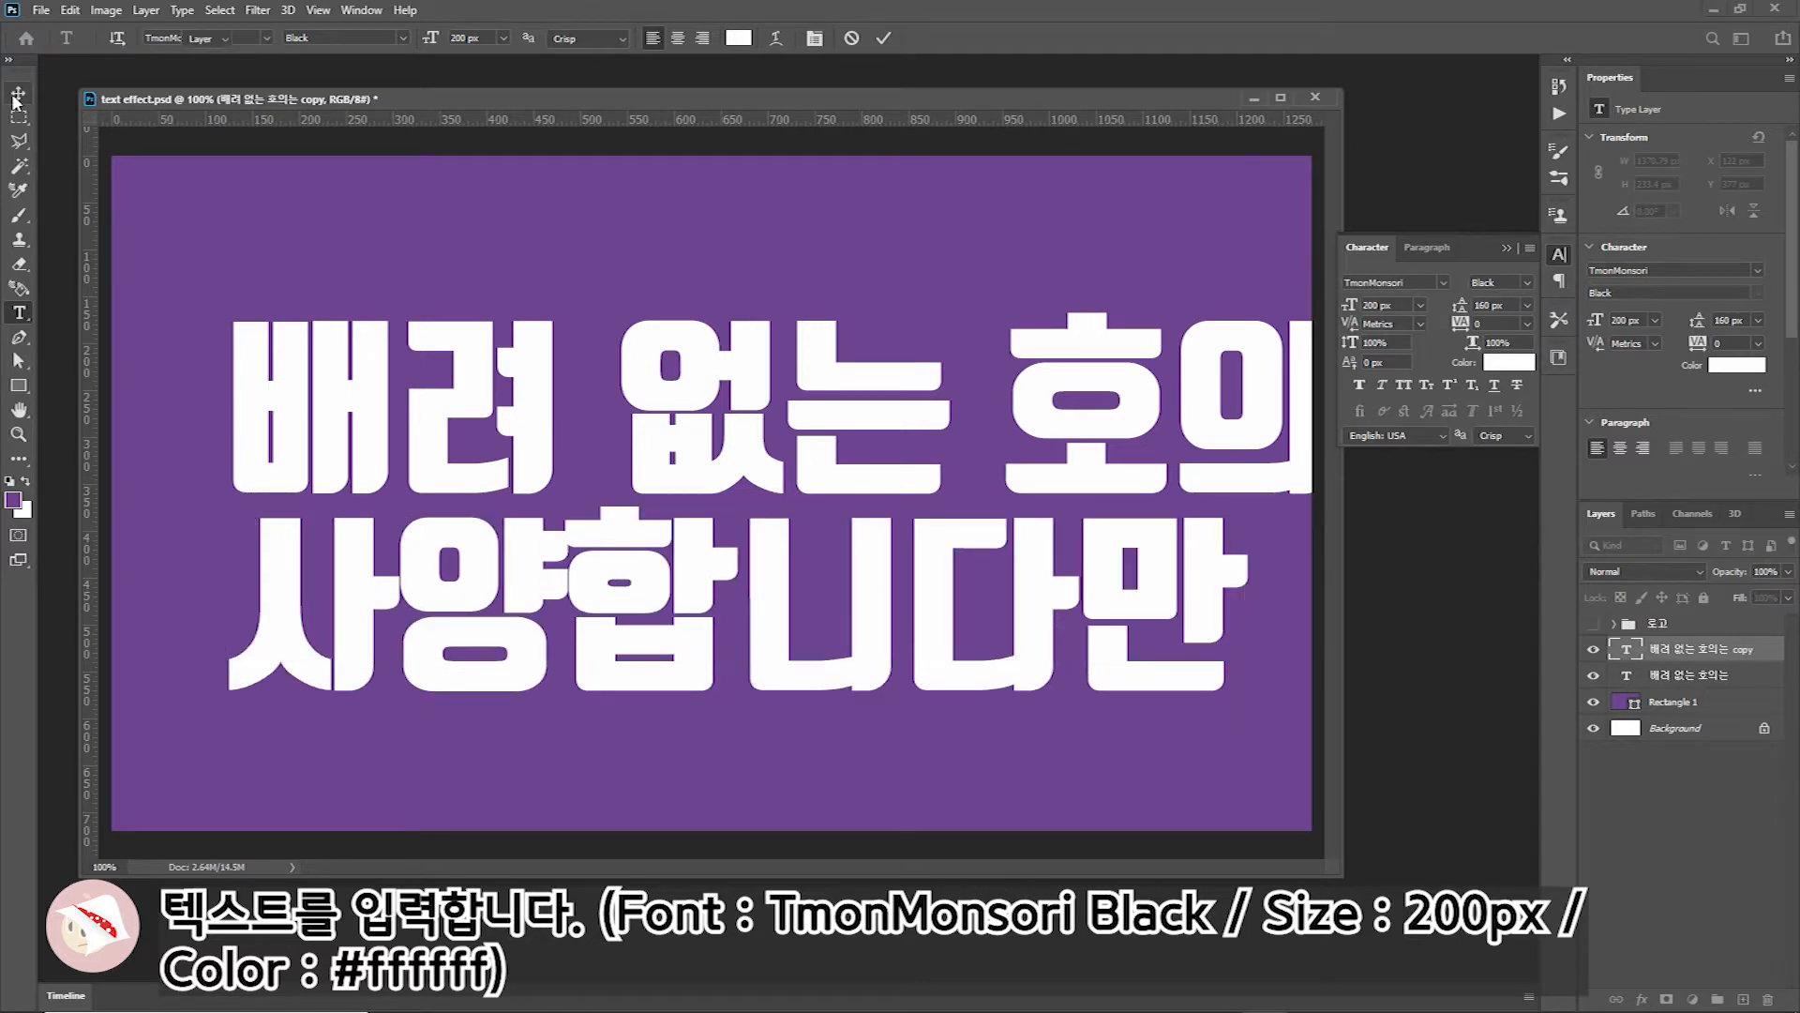
# Duplicate the "배려 없는 호의는" layer, hiding the original, and cut the copy's text down to its first character "배"
pyautogui.moveTo(1741, 675); pyautogui.dragTo(1741, 999)
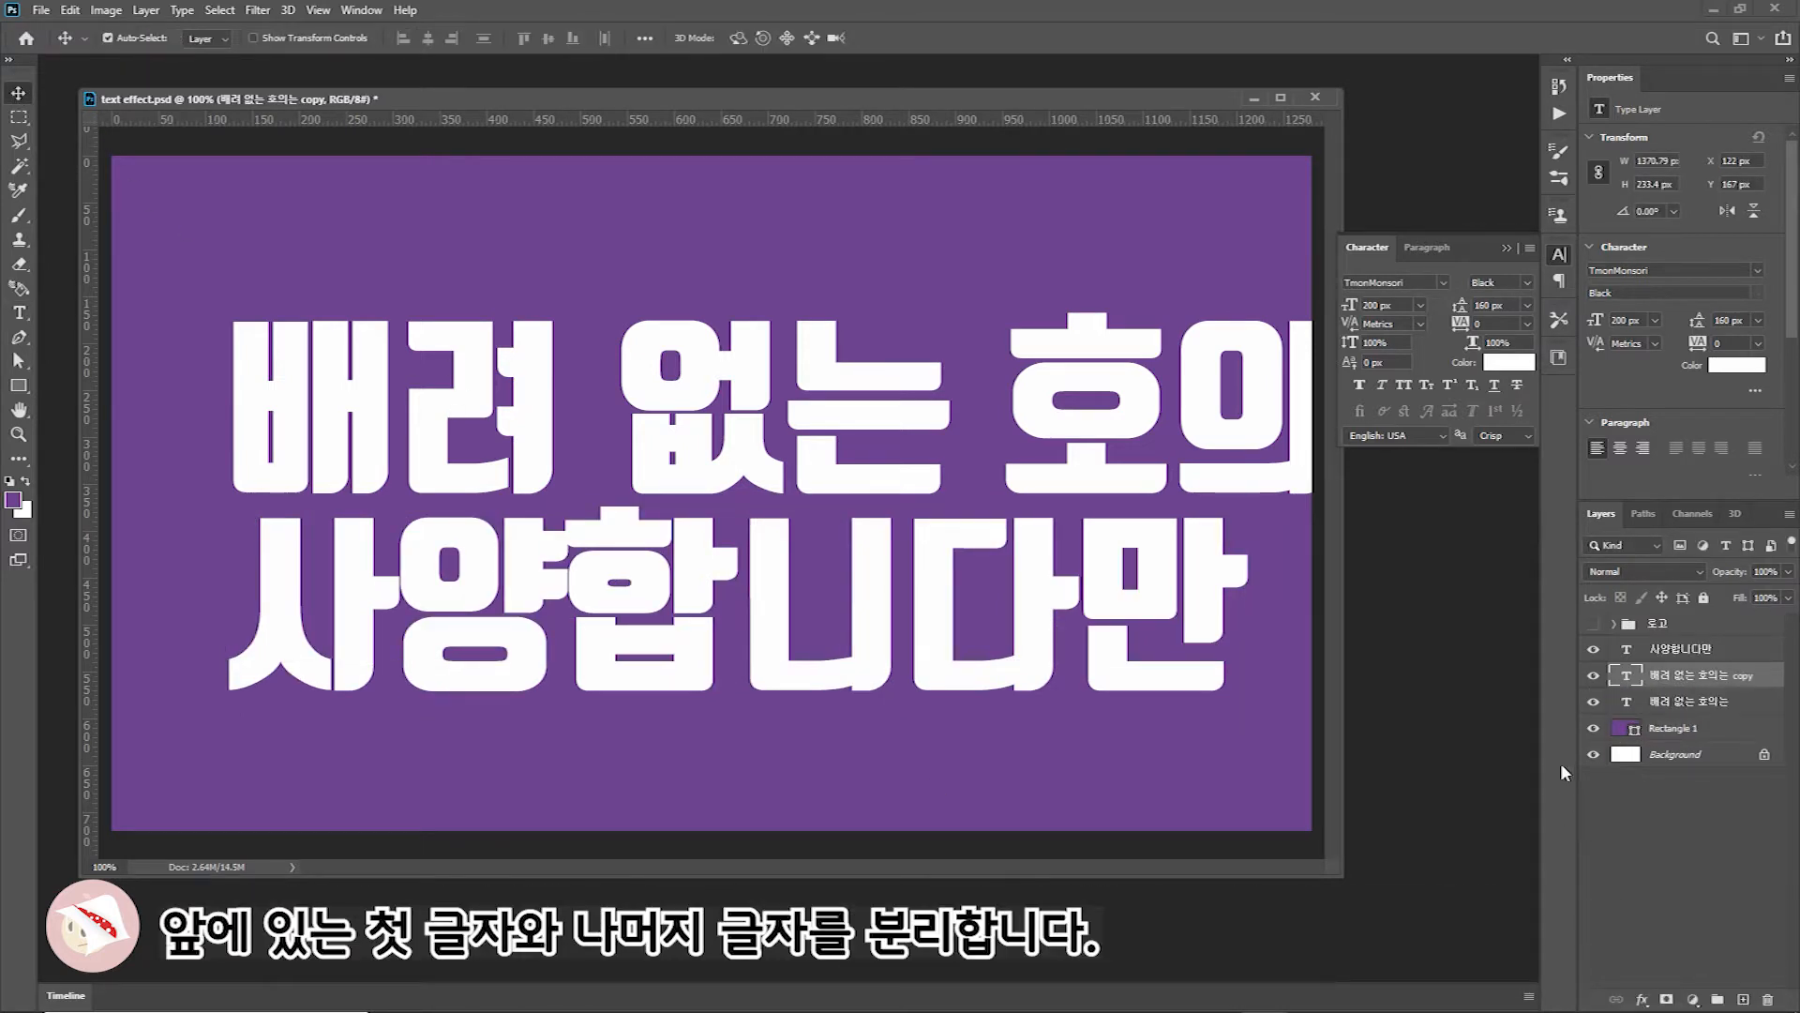
pyautogui.click(1593, 702)
pyautogui.click(19, 313)
pyautogui.click(395, 412)
pyautogui.moveTo(395, 412); pyautogui.dragTo(1398, 411)
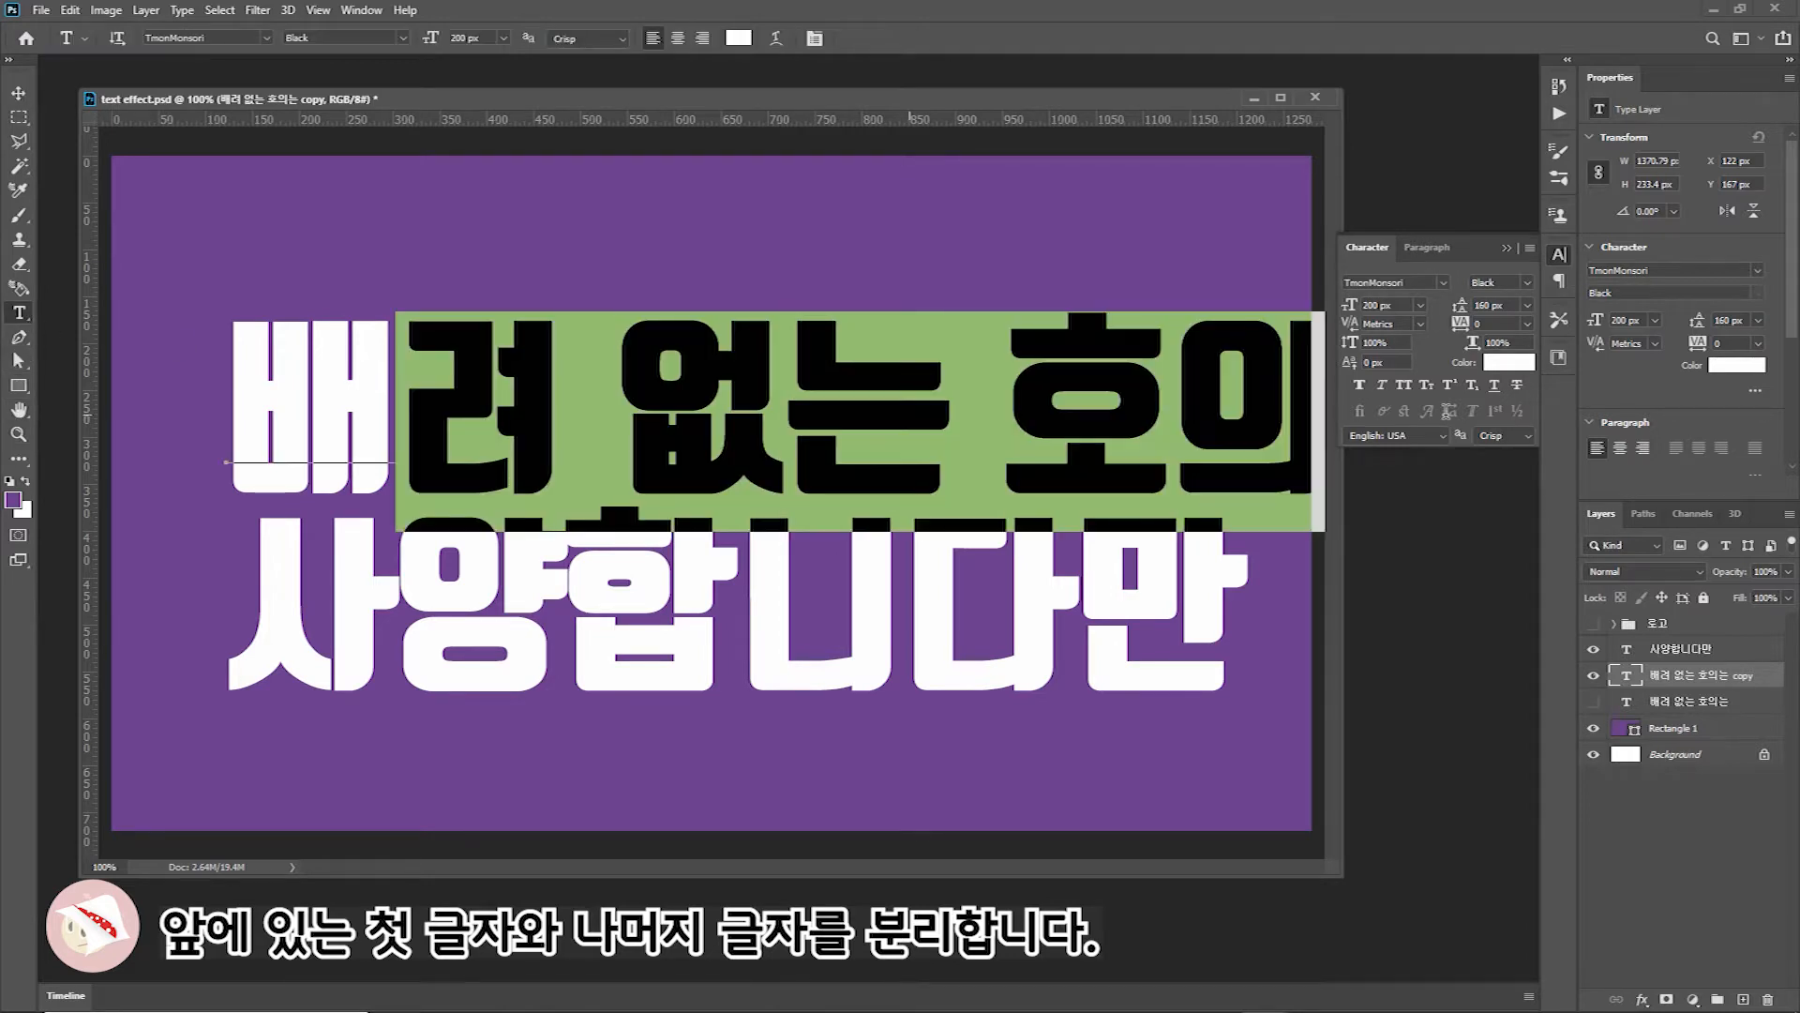
pyautogui.press('BackSpace')
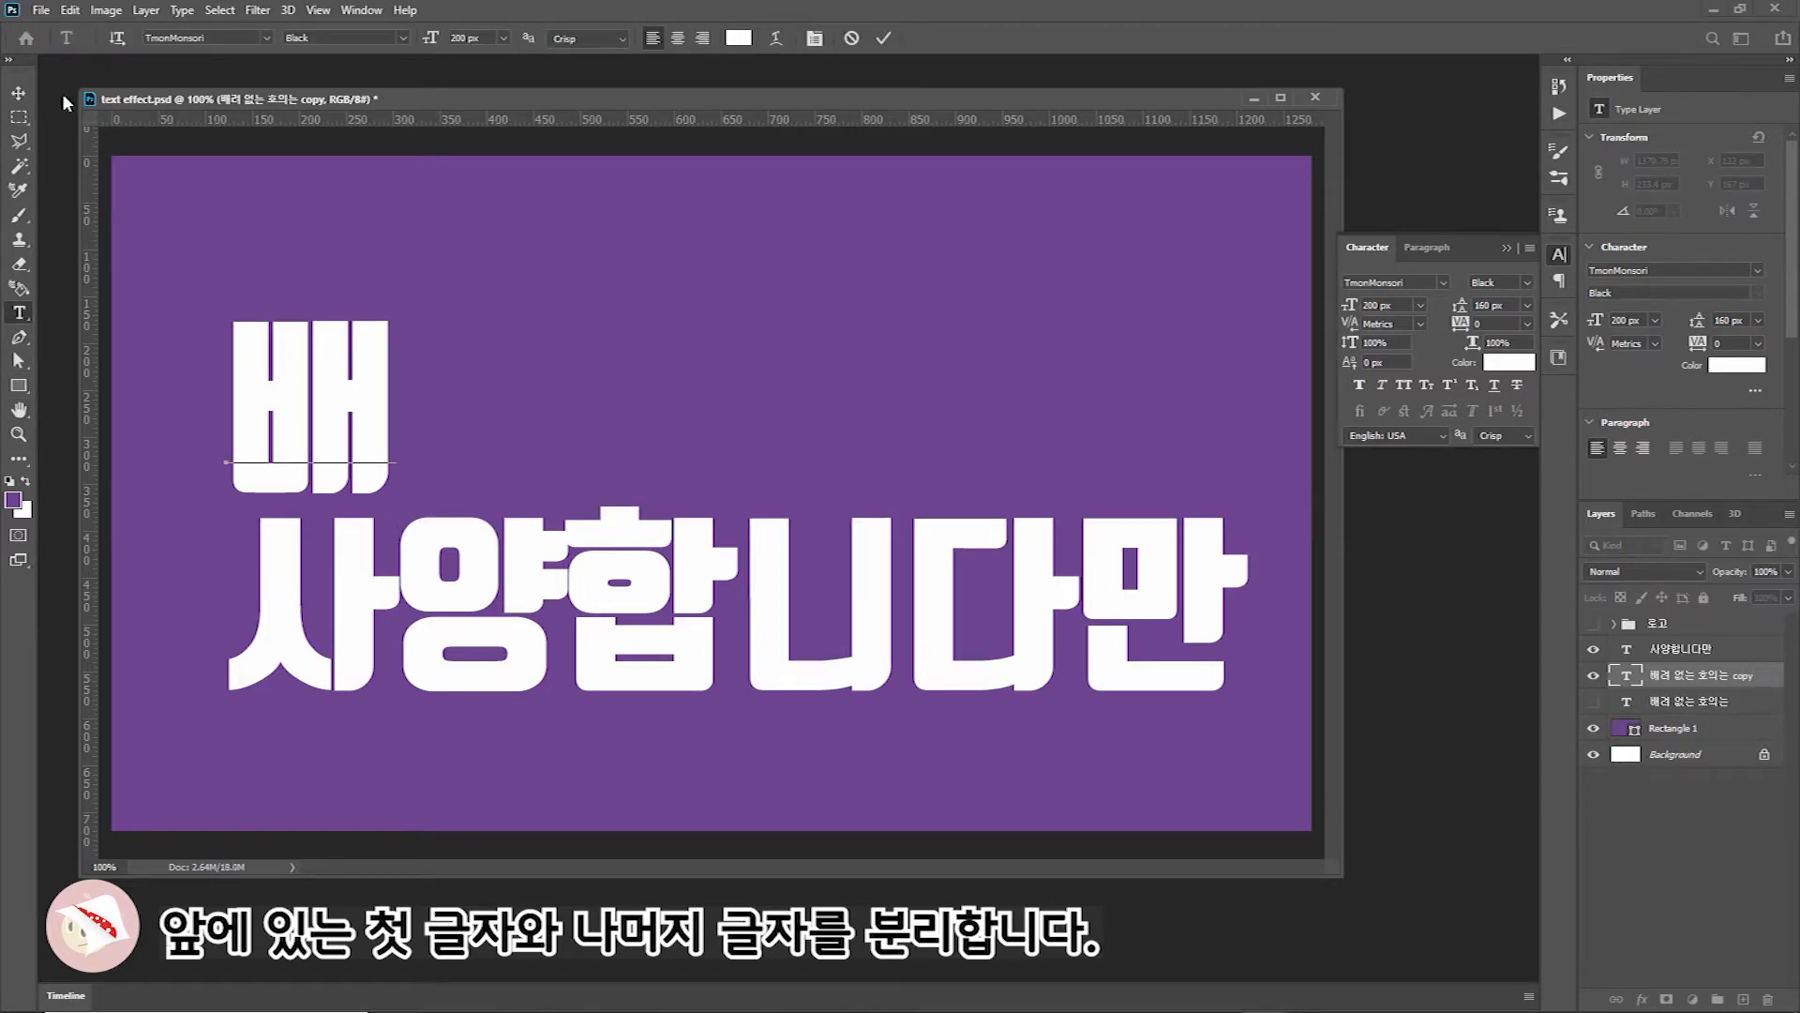
# Delete the first character "배" from the original upper line, keeping the separate "배" layer hidden only during the edit
pyautogui.click(1593, 675)
pyautogui.click(1593, 701)
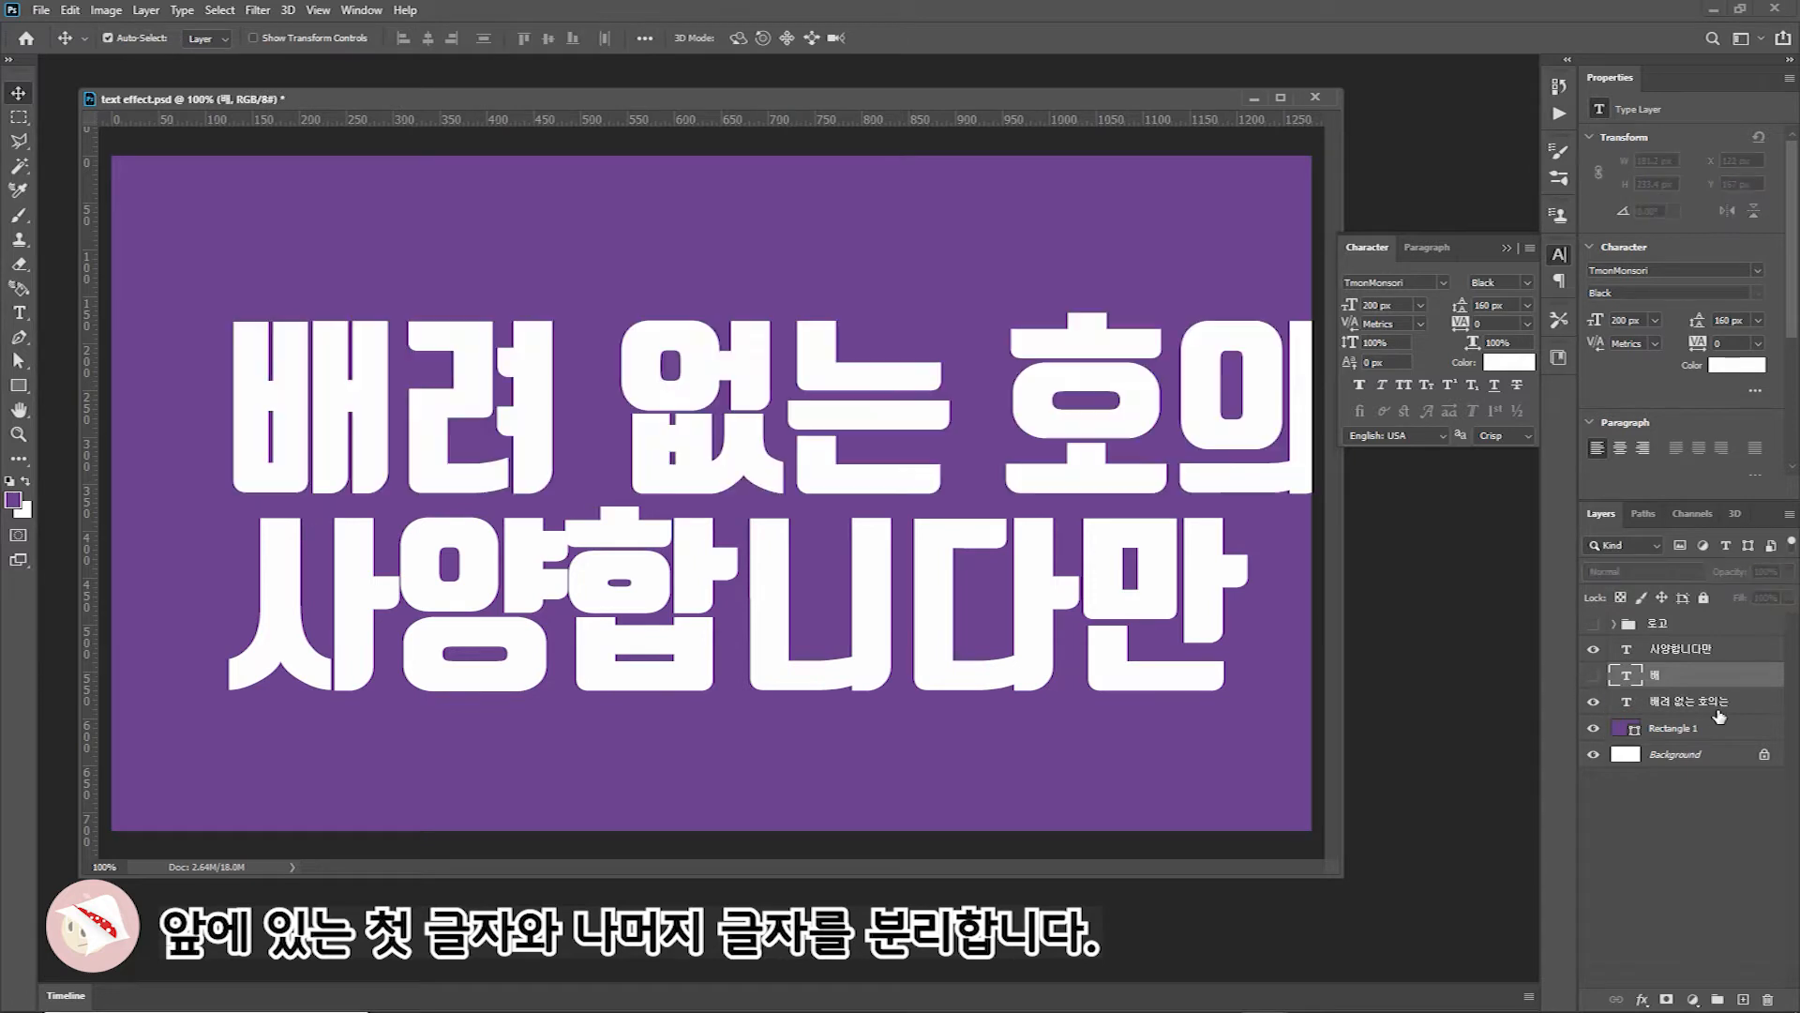
pyautogui.click(1679, 702)
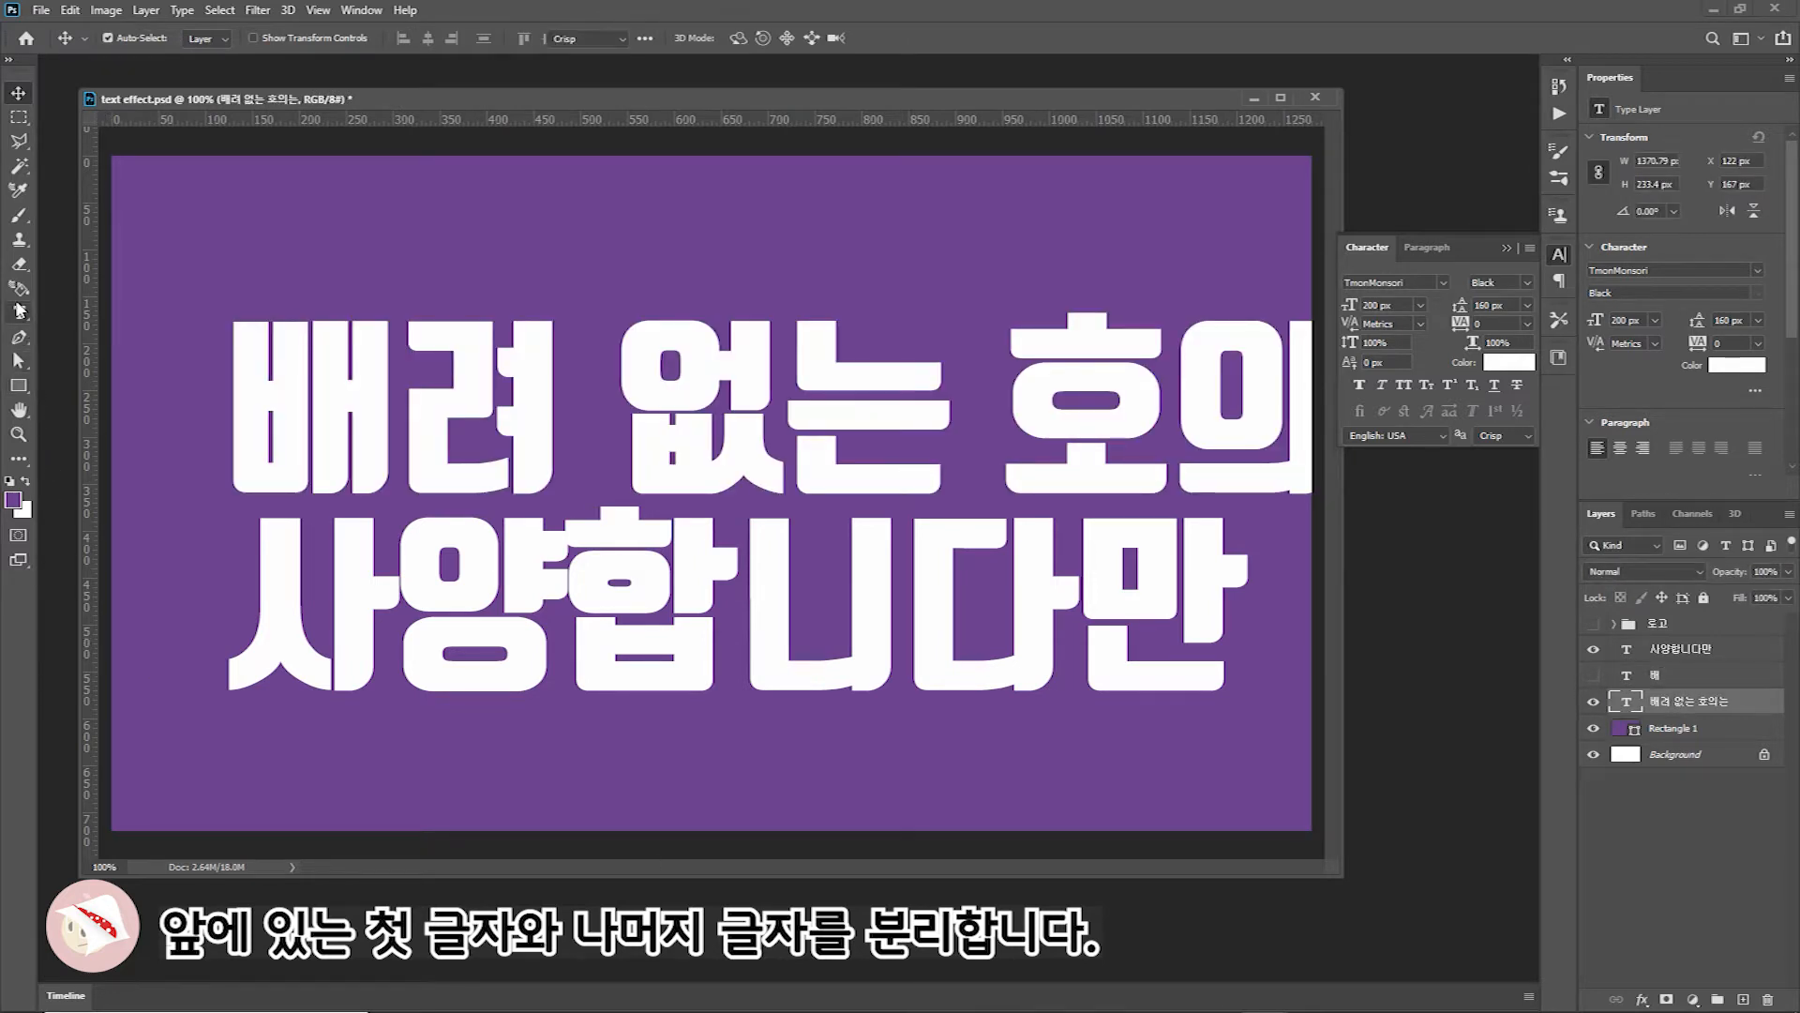
pyautogui.click(18, 313)
pyautogui.moveTo(410, 404); pyautogui.dragTo(69, 410)
pyautogui.press('BackSpace')
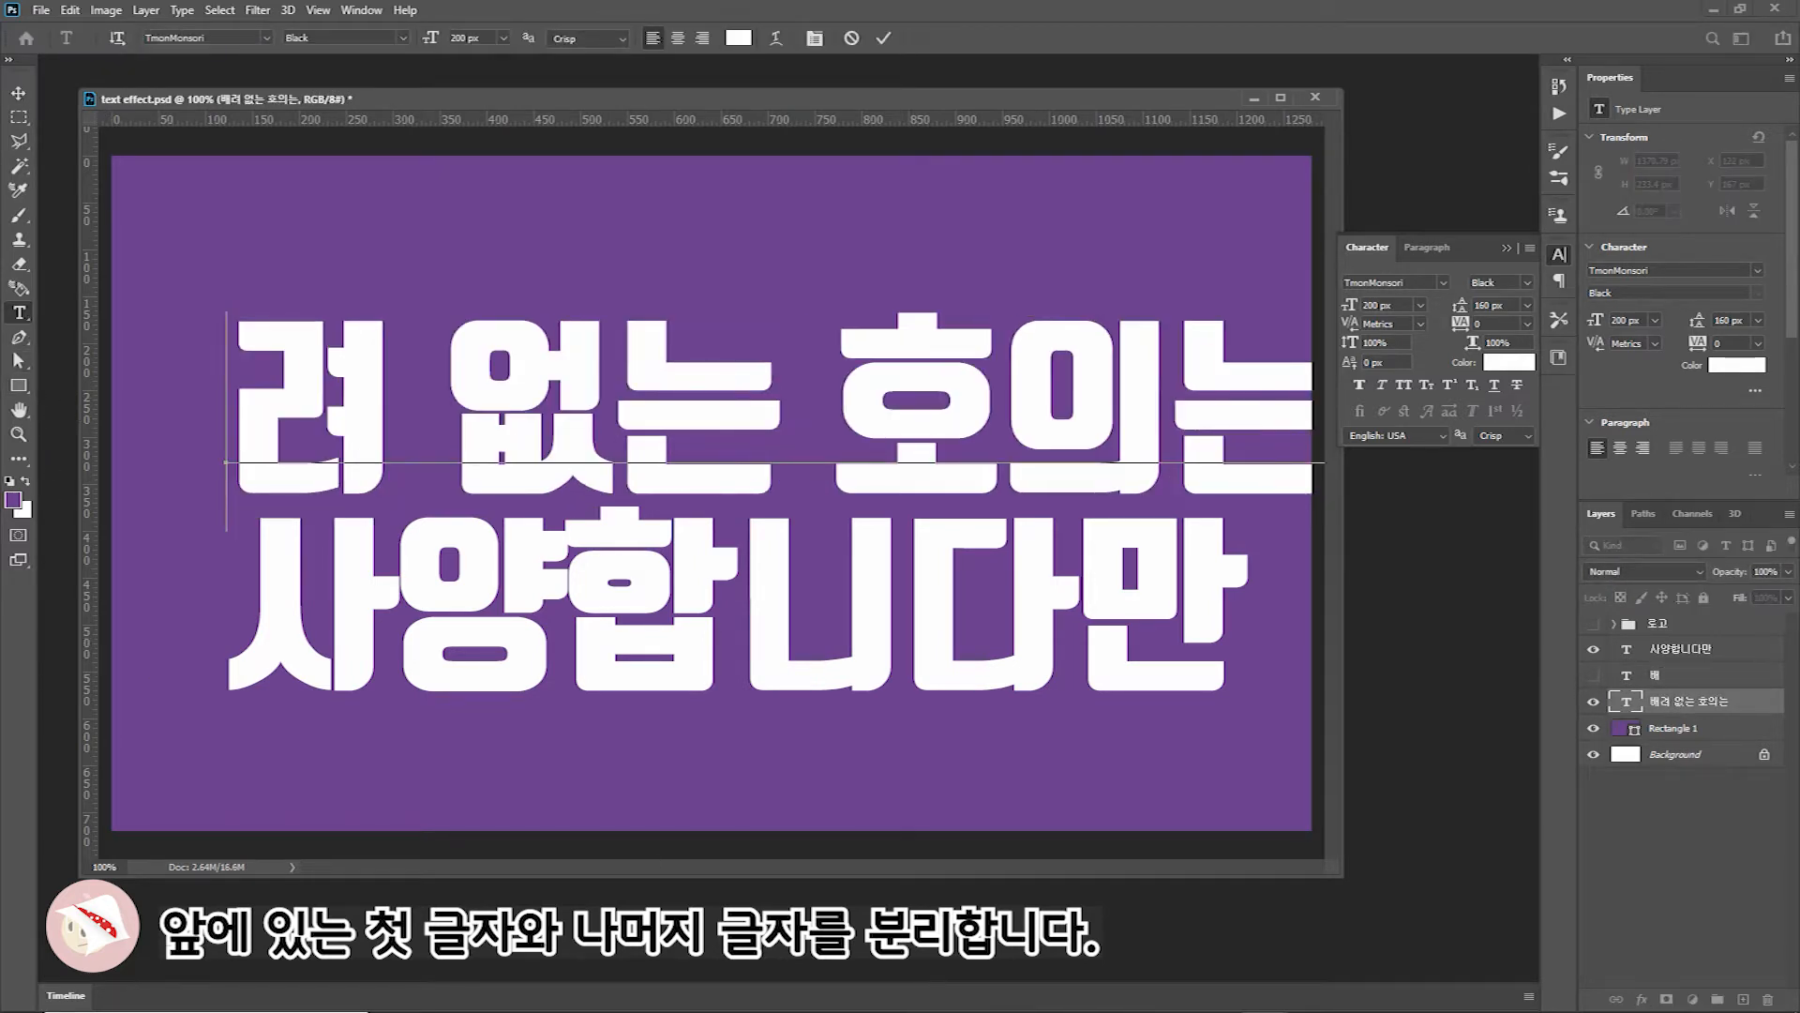
pyautogui.click(18, 91)
pyautogui.click(1593, 675)
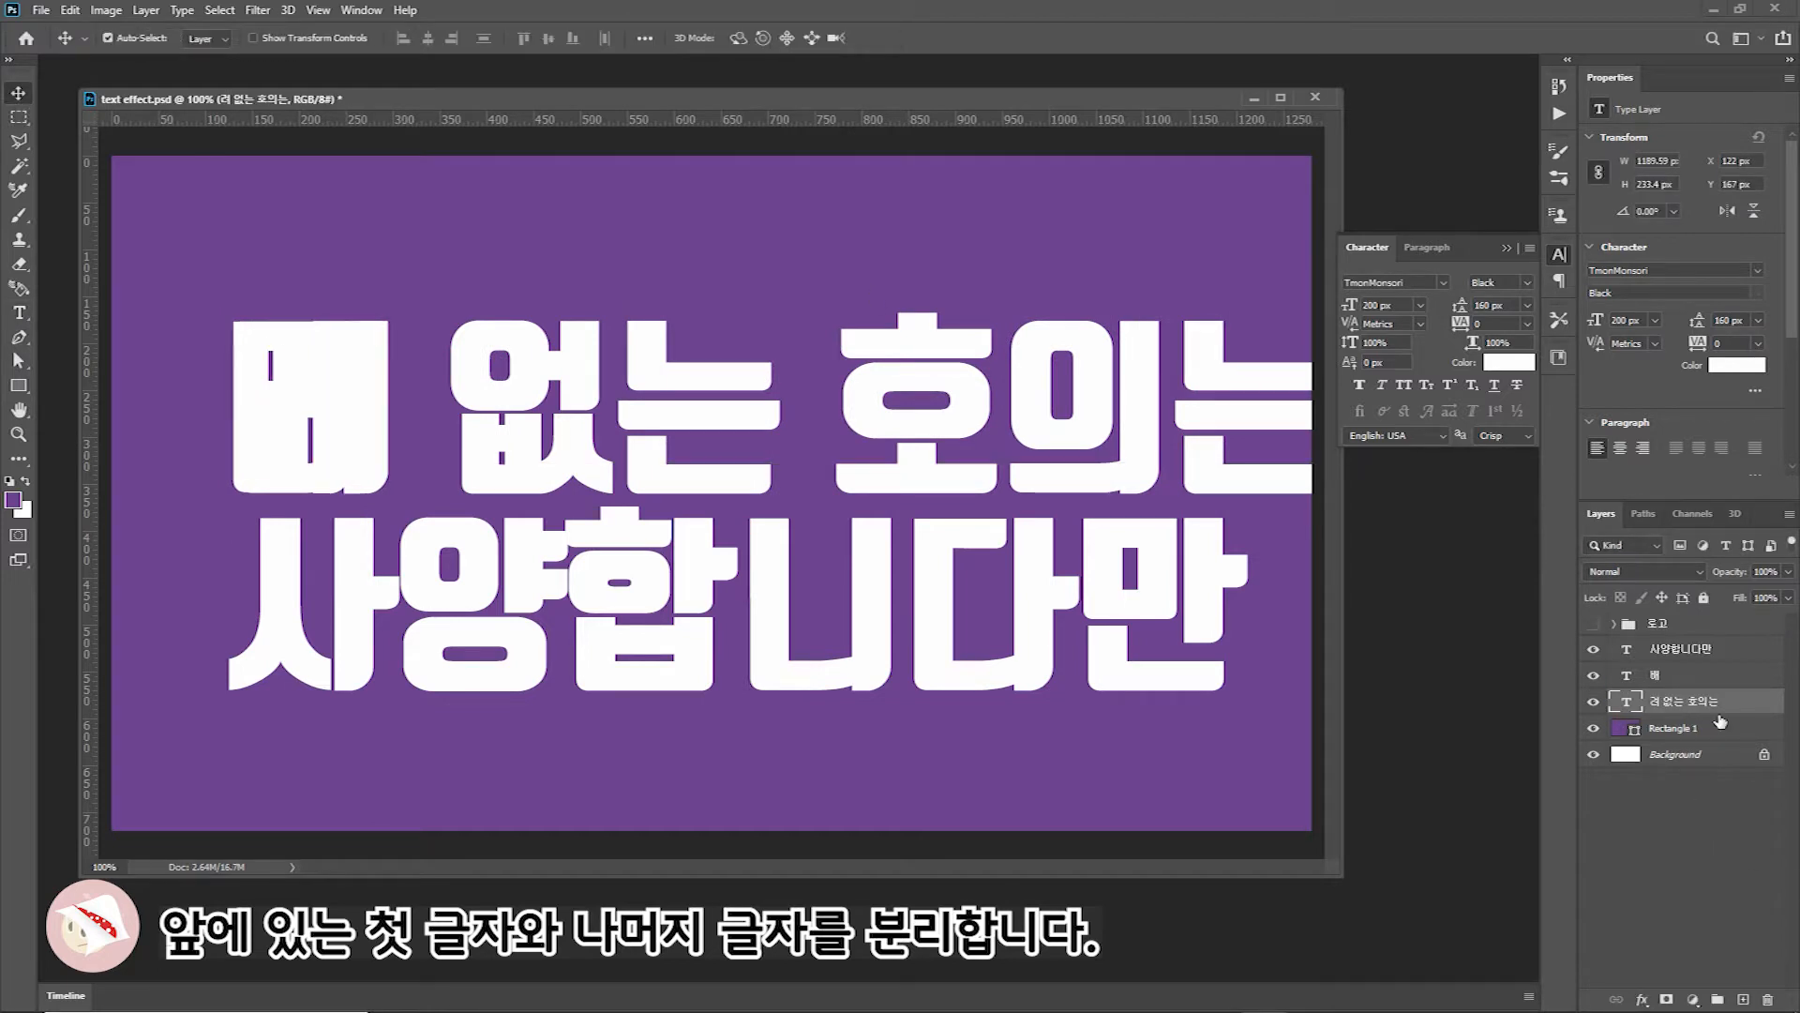
# Move the "려 없는 호의는" layer horizontally to X 292 px so it follows the separate "배"
pyautogui.hotkey('shift', 'Right')
pyautogui.hotkey('shift', 'Right')
pyautogui.hotkey('shift', 'Right')
pyautogui.hotkey('shift', 'Right')
pyautogui.hotkey('shift', 'Right')
pyautogui.hotkey('shift', 'Right')
pyautogui.hotkey('shift', 'Right')
pyautogui.hotkey('shift', 'Right')
pyautogui.hotkey('shift', 'Right')
pyautogui.hotkey('shift', 'Right')
pyautogui.hotkey('shift', 'Right')
pyautogui.hotkey('shift', 'Right')
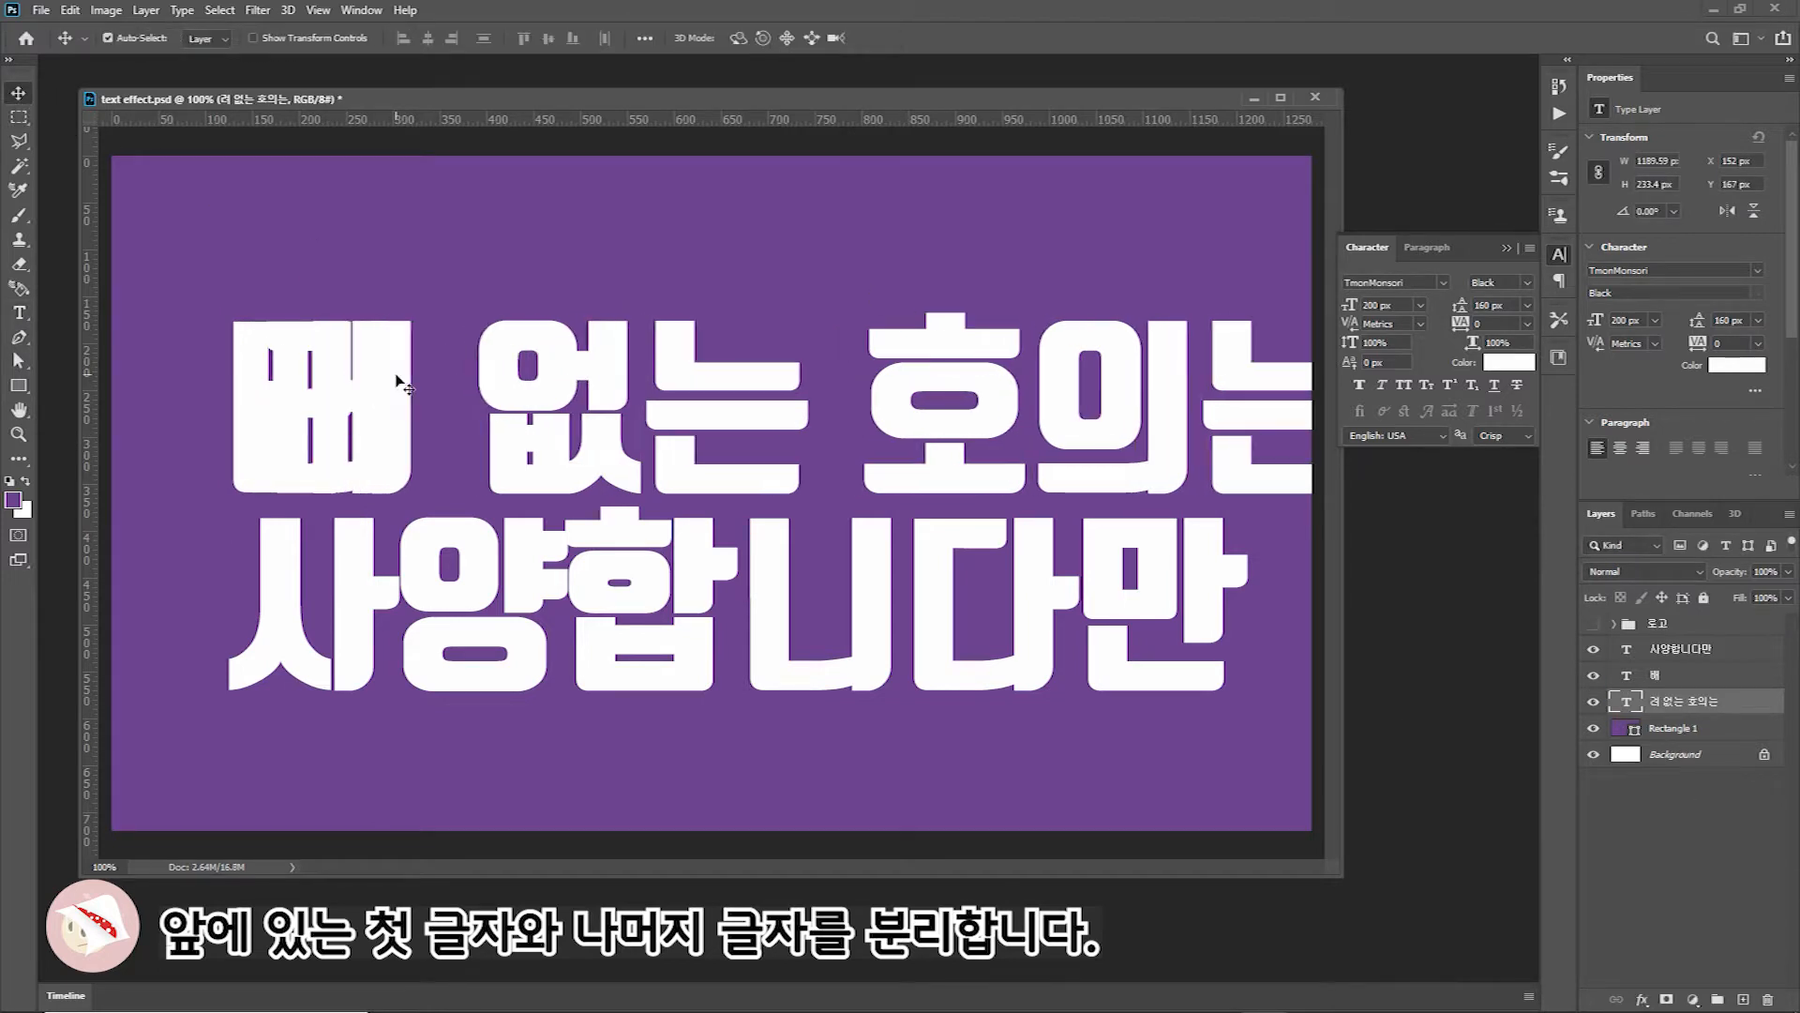
pyautogui.hotkey('shift', 'Right')
pyautogui.hotkey('shift', 'Right')
pyautogui.hotkey('shift', 'Right')
pyautogui.hotkey('shift', 'Right')
pyautogui.hotkey('shift', 'Right')
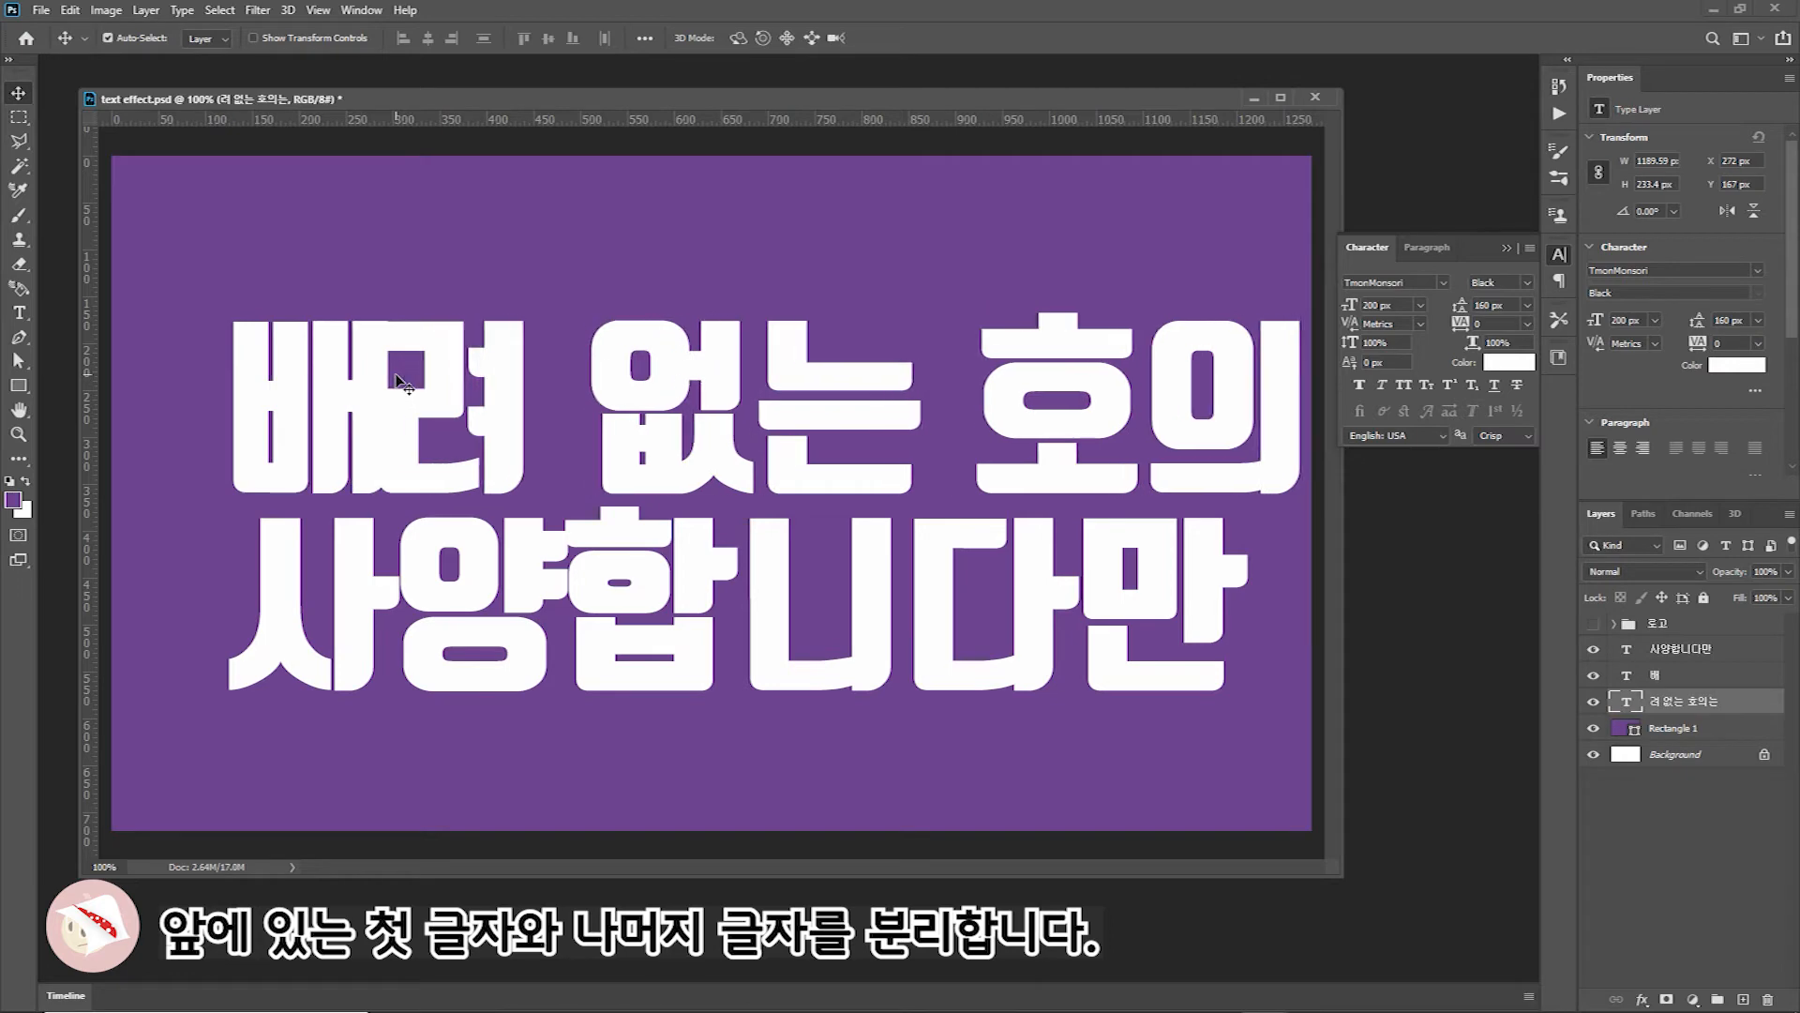
# Duplicate the "려 없는 호의는" layer with the original hidden, and rasterize the copy's type
pyautogui.moveTo(1718, 702); pyautogui.dragTo(1743, 999)
pyautogui.rightClick(1727, 702)
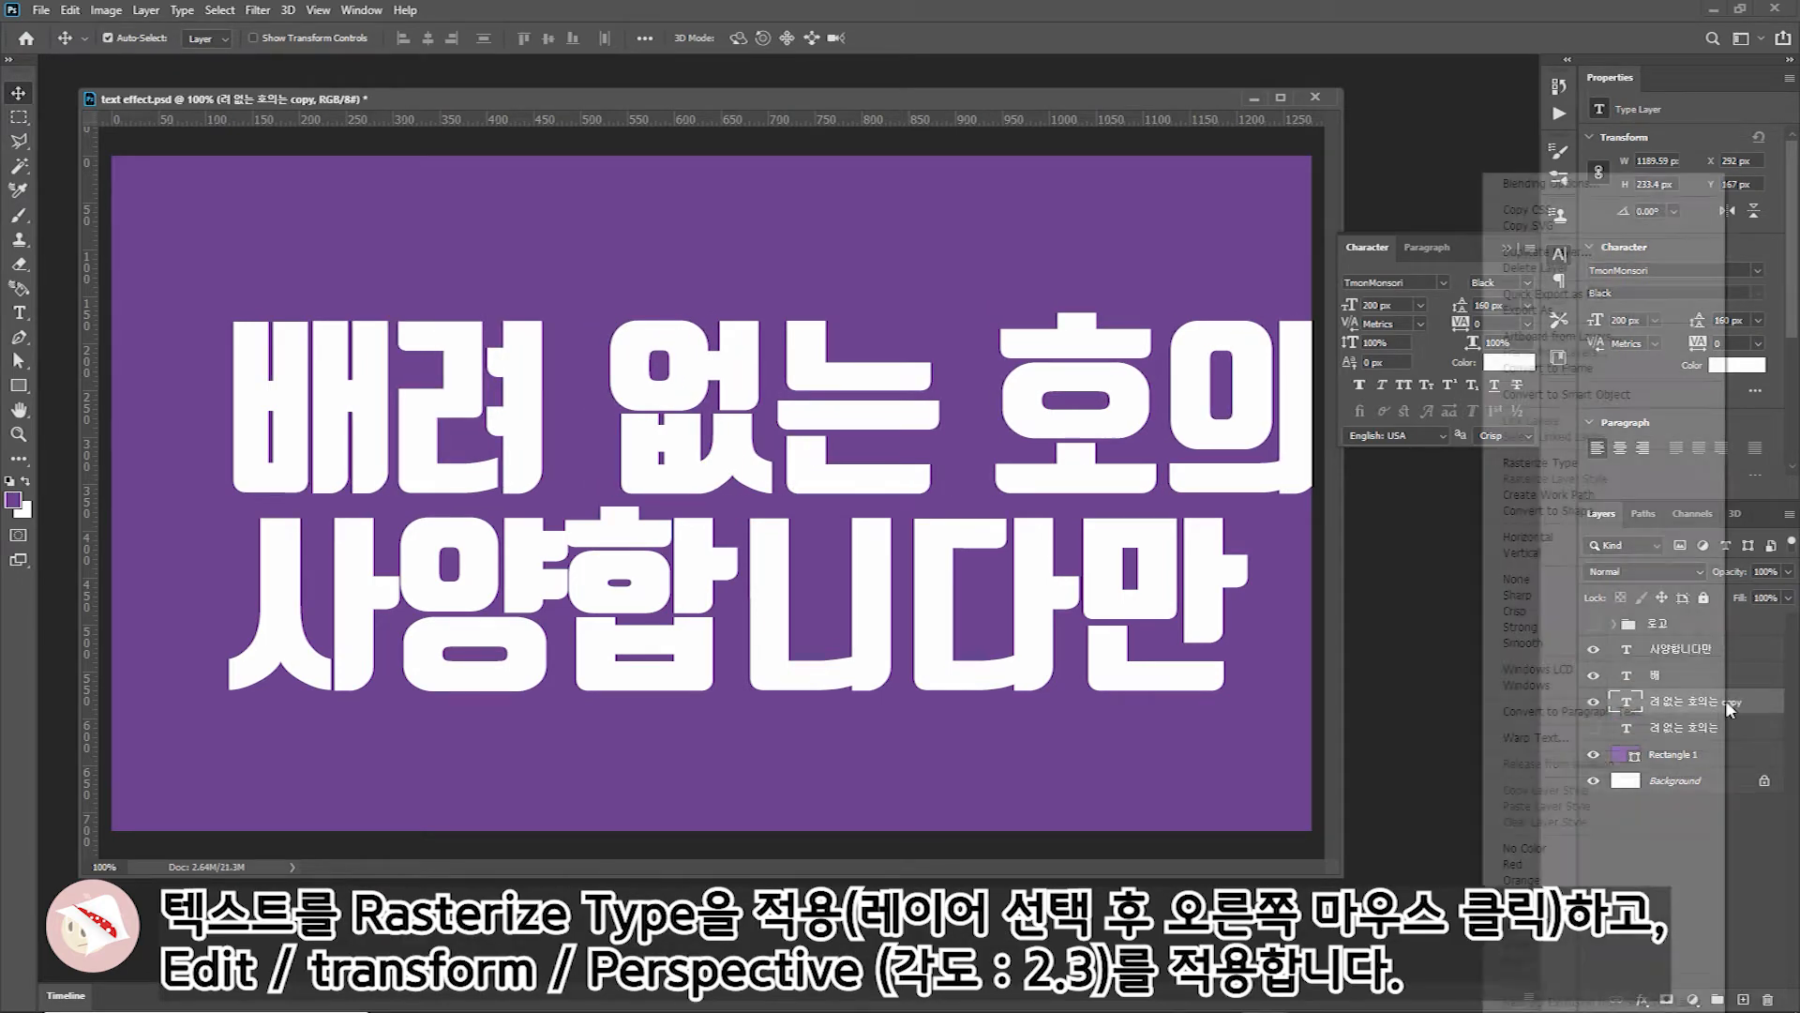
pyautogui.click(1547, 462)
# Apply a Perspective transform to the rasterized text so it narrows toward its right end, with a vertical skew of about 2.35°
pyautogui.press('z')
pyautogui.keyDown('alt'); pyautogui.click(841, 681); pyautogui.keyUp('alt')
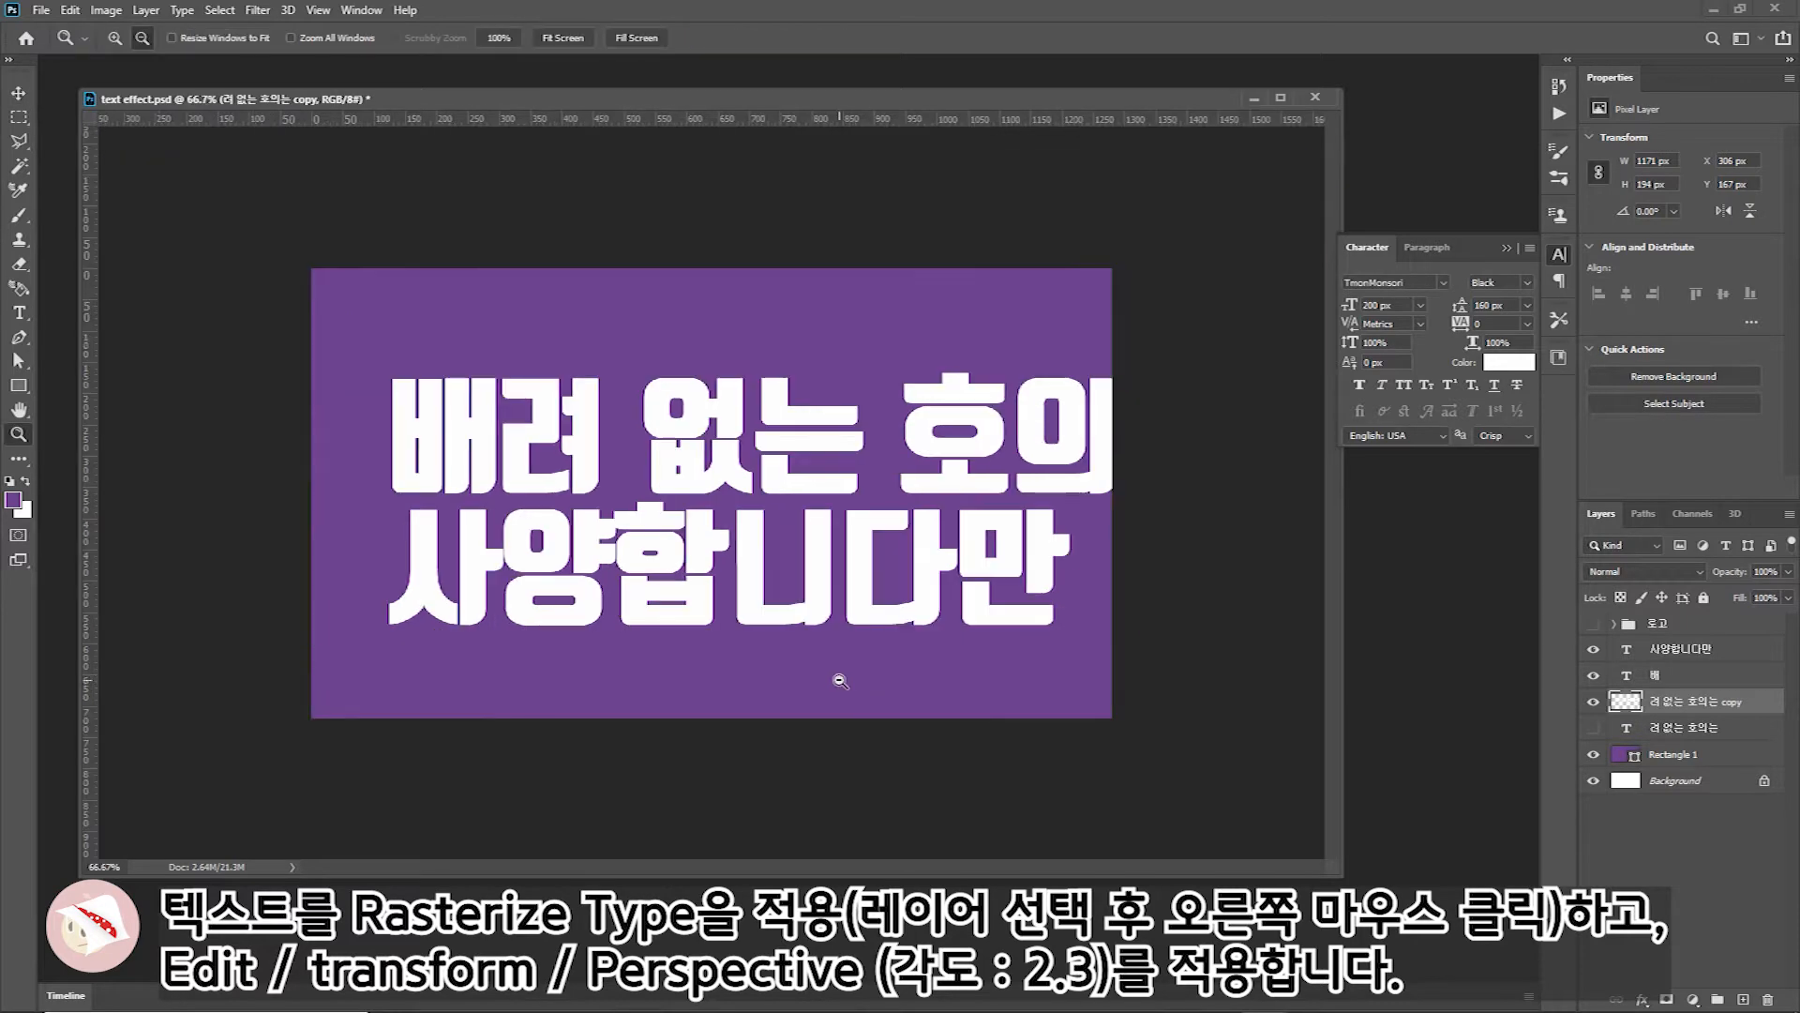
pyautogui.keyDown('alt'); pyautogui.click(909, 647); pyautogui.keyUp('alt')
pyautogui.click(70, 10)
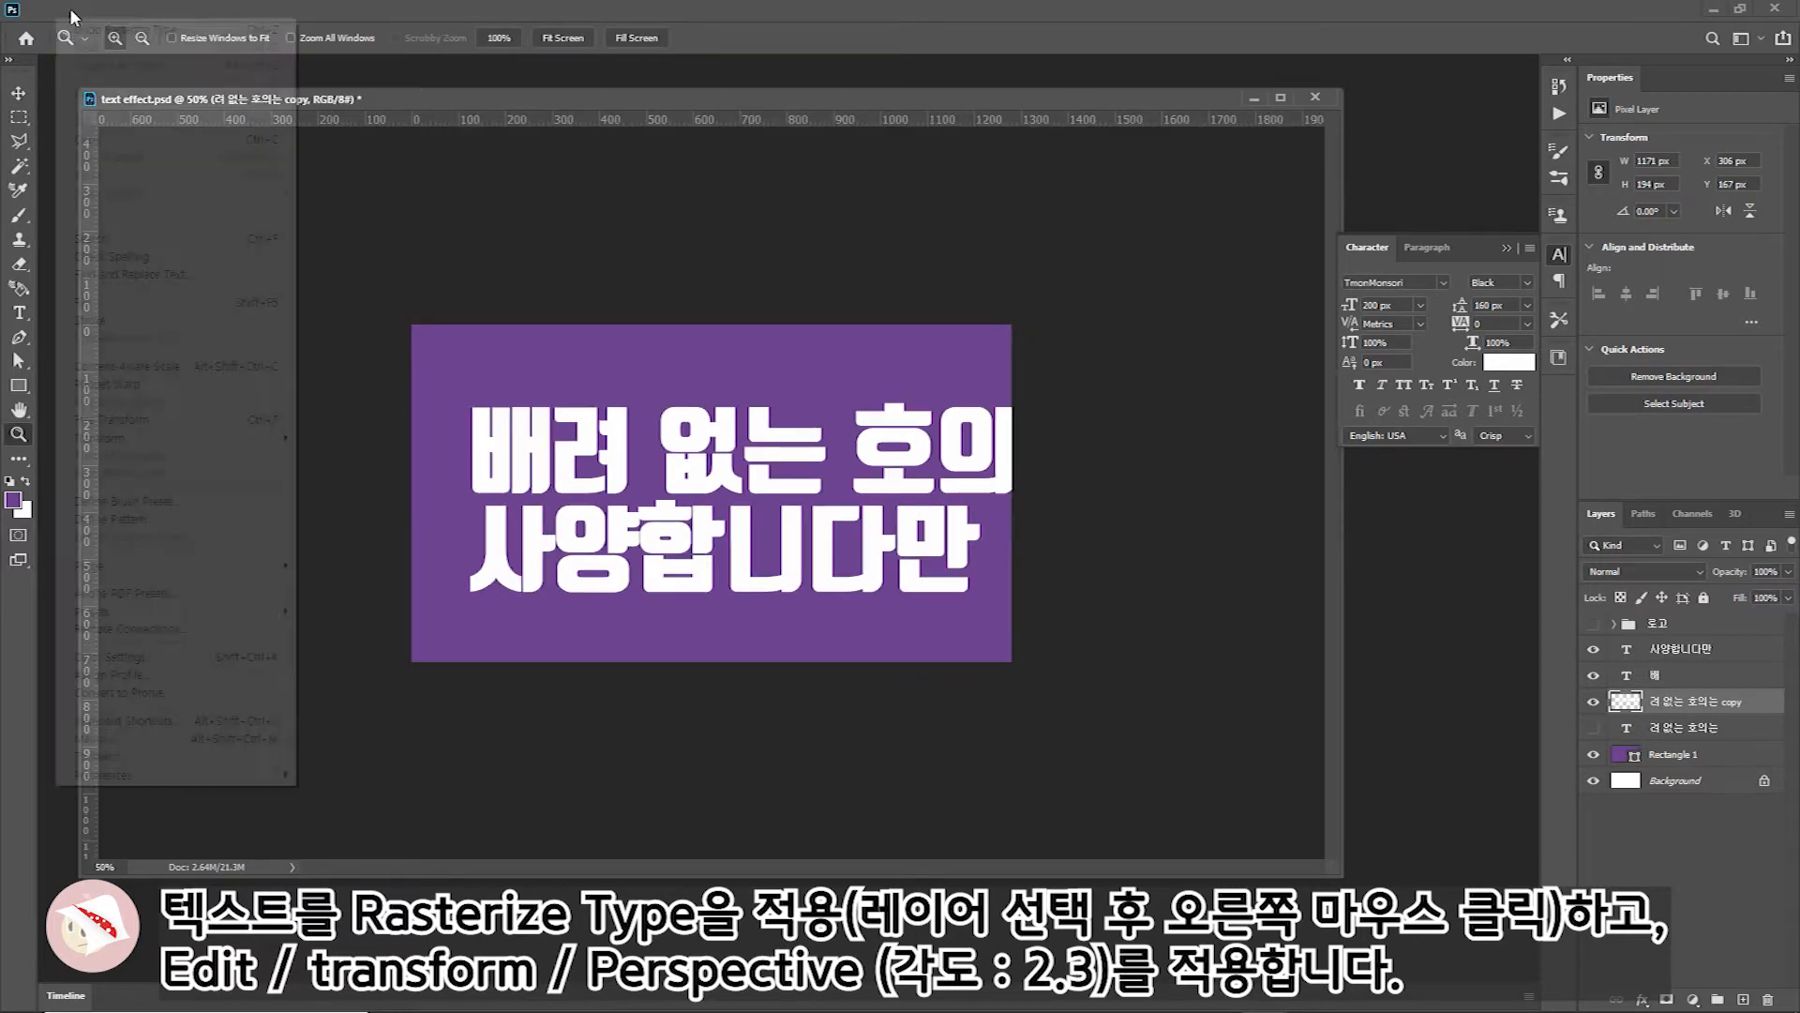
pyautogui.moveTo(145, 439)
pyautogui.click(404, 521)
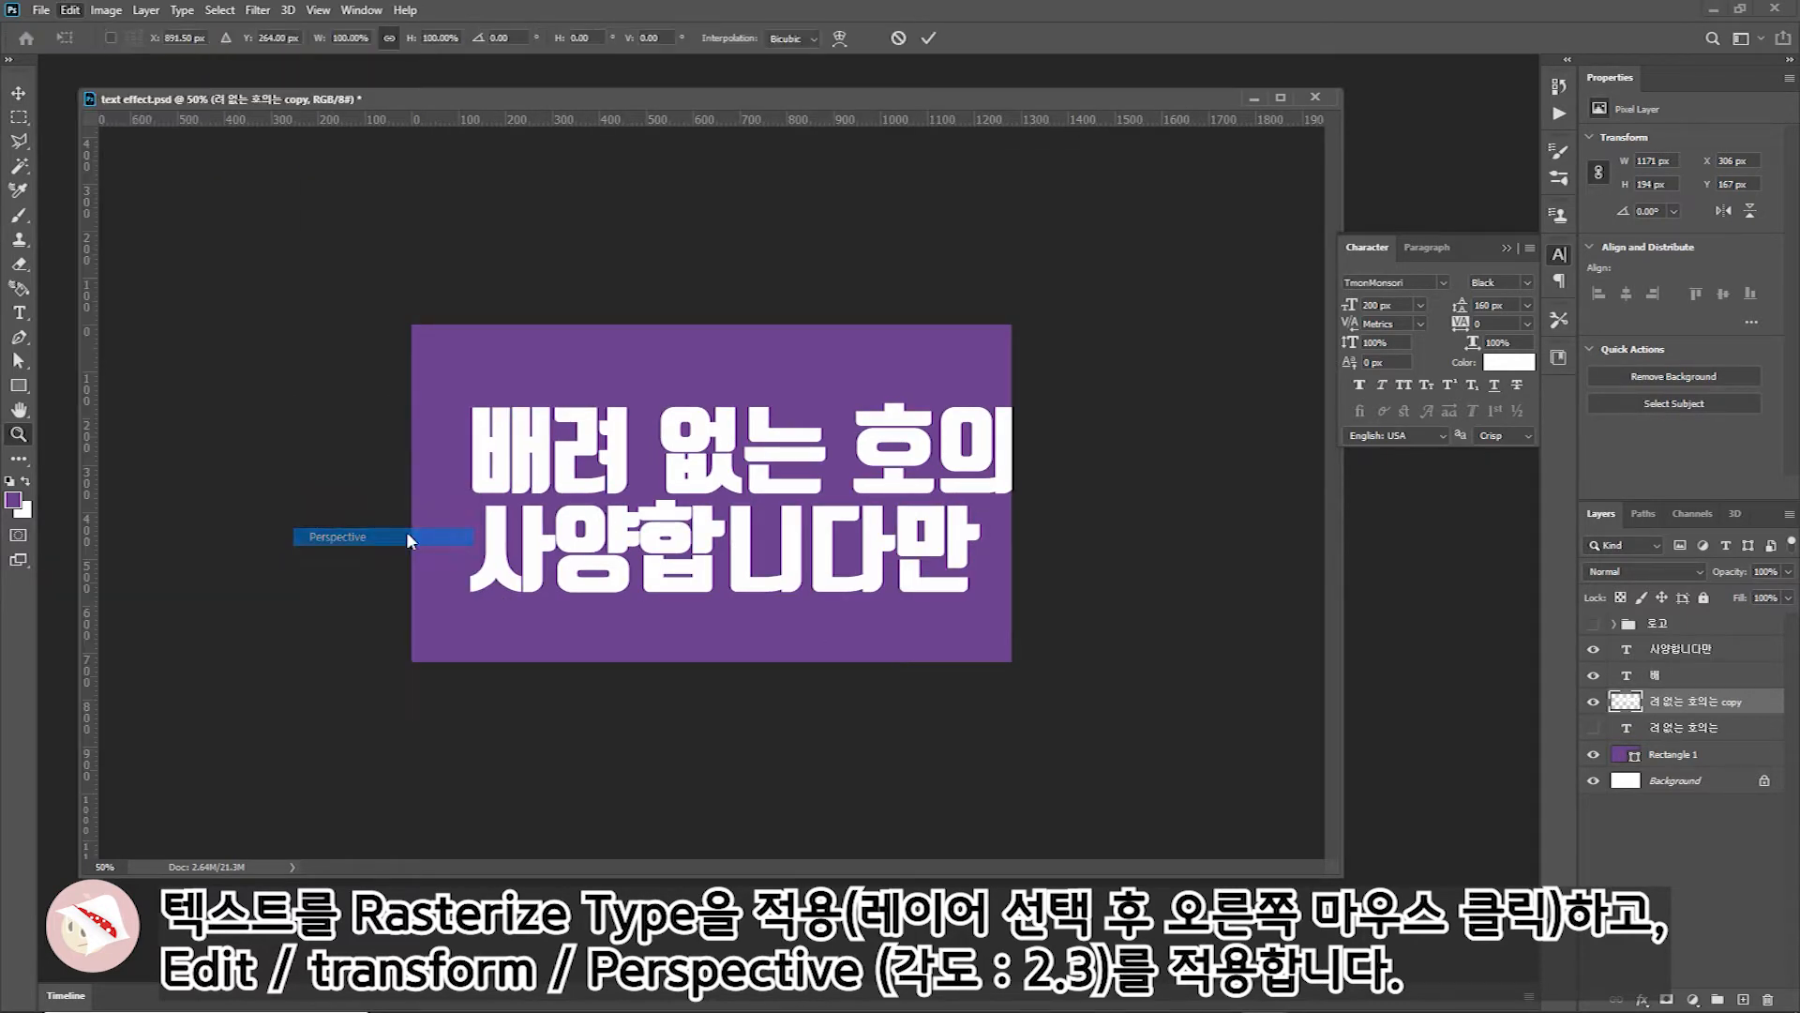
pyautogui.moveTo(1105, 405); pyautogui.dragTo(1103, 430)
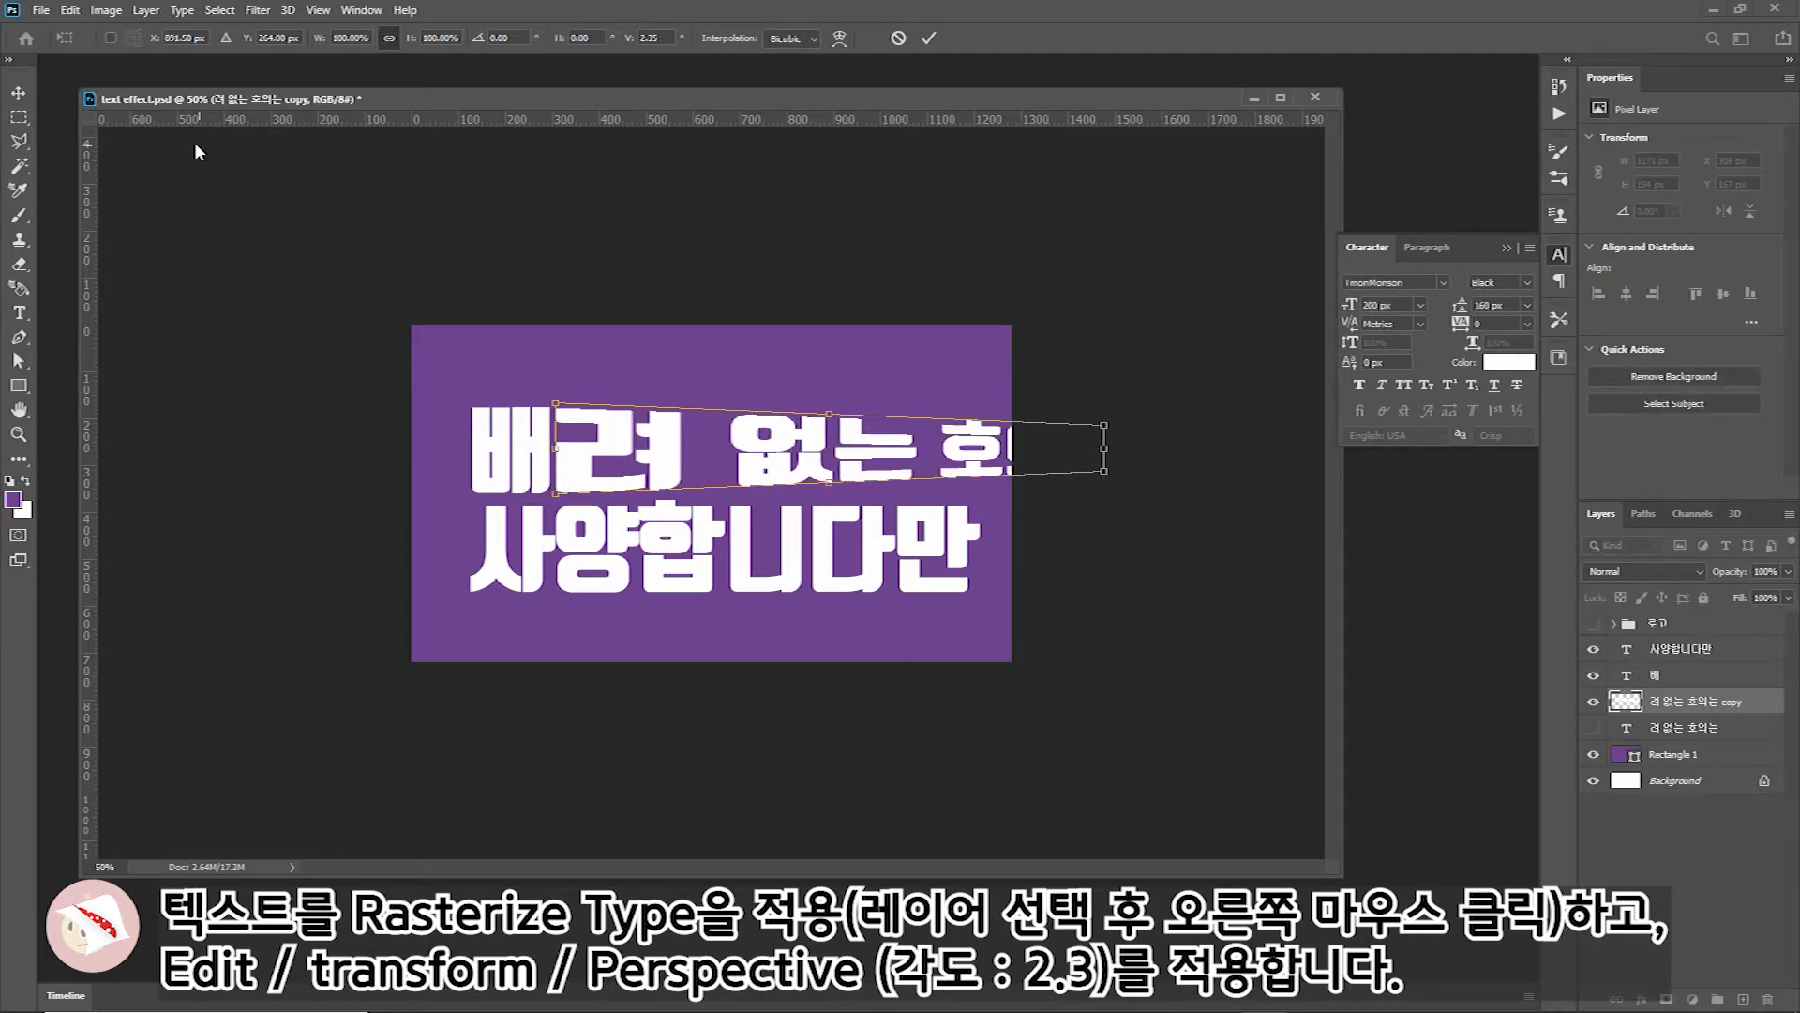
# Scale the perspective text horizontally from its right side to about 591 px wide and apply the transform
pyautogui.click(70, 10)
pyautogui.moveTo(132, 441)
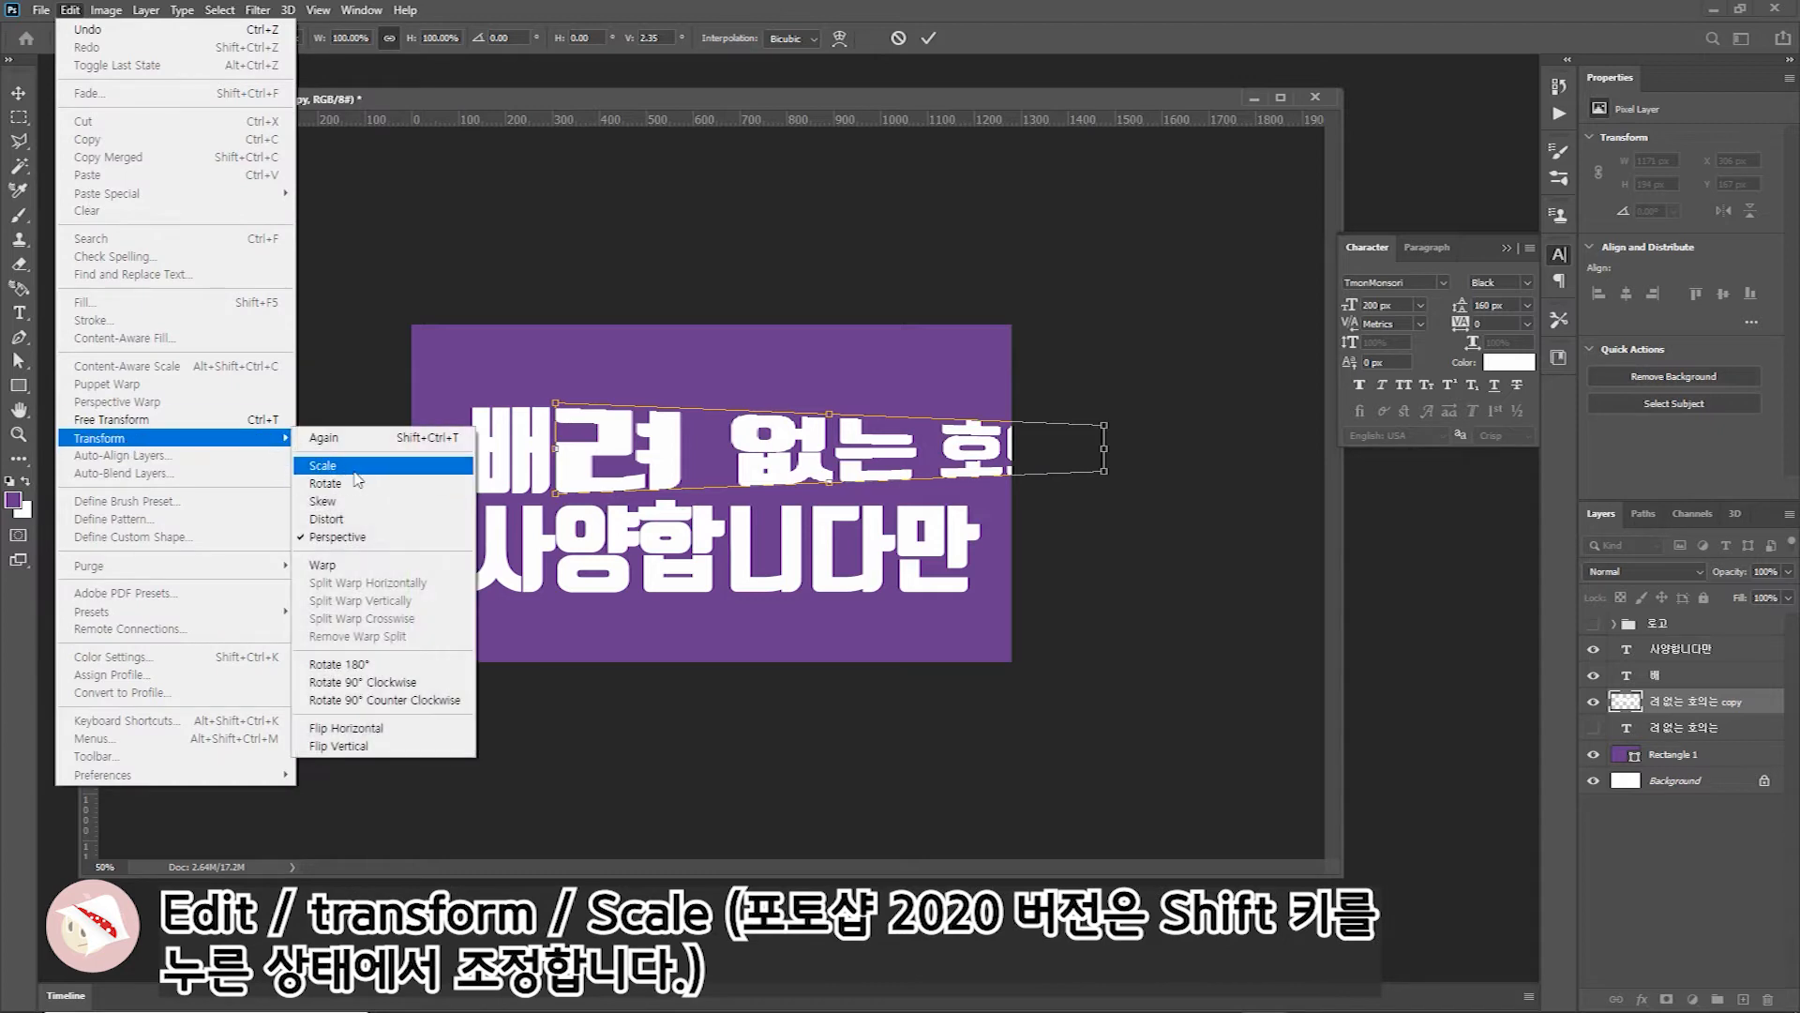
pyautogui.click(354, 467)
pyautogui.moveTo(1103, 449); pyautogui.dragTo(841, 444)
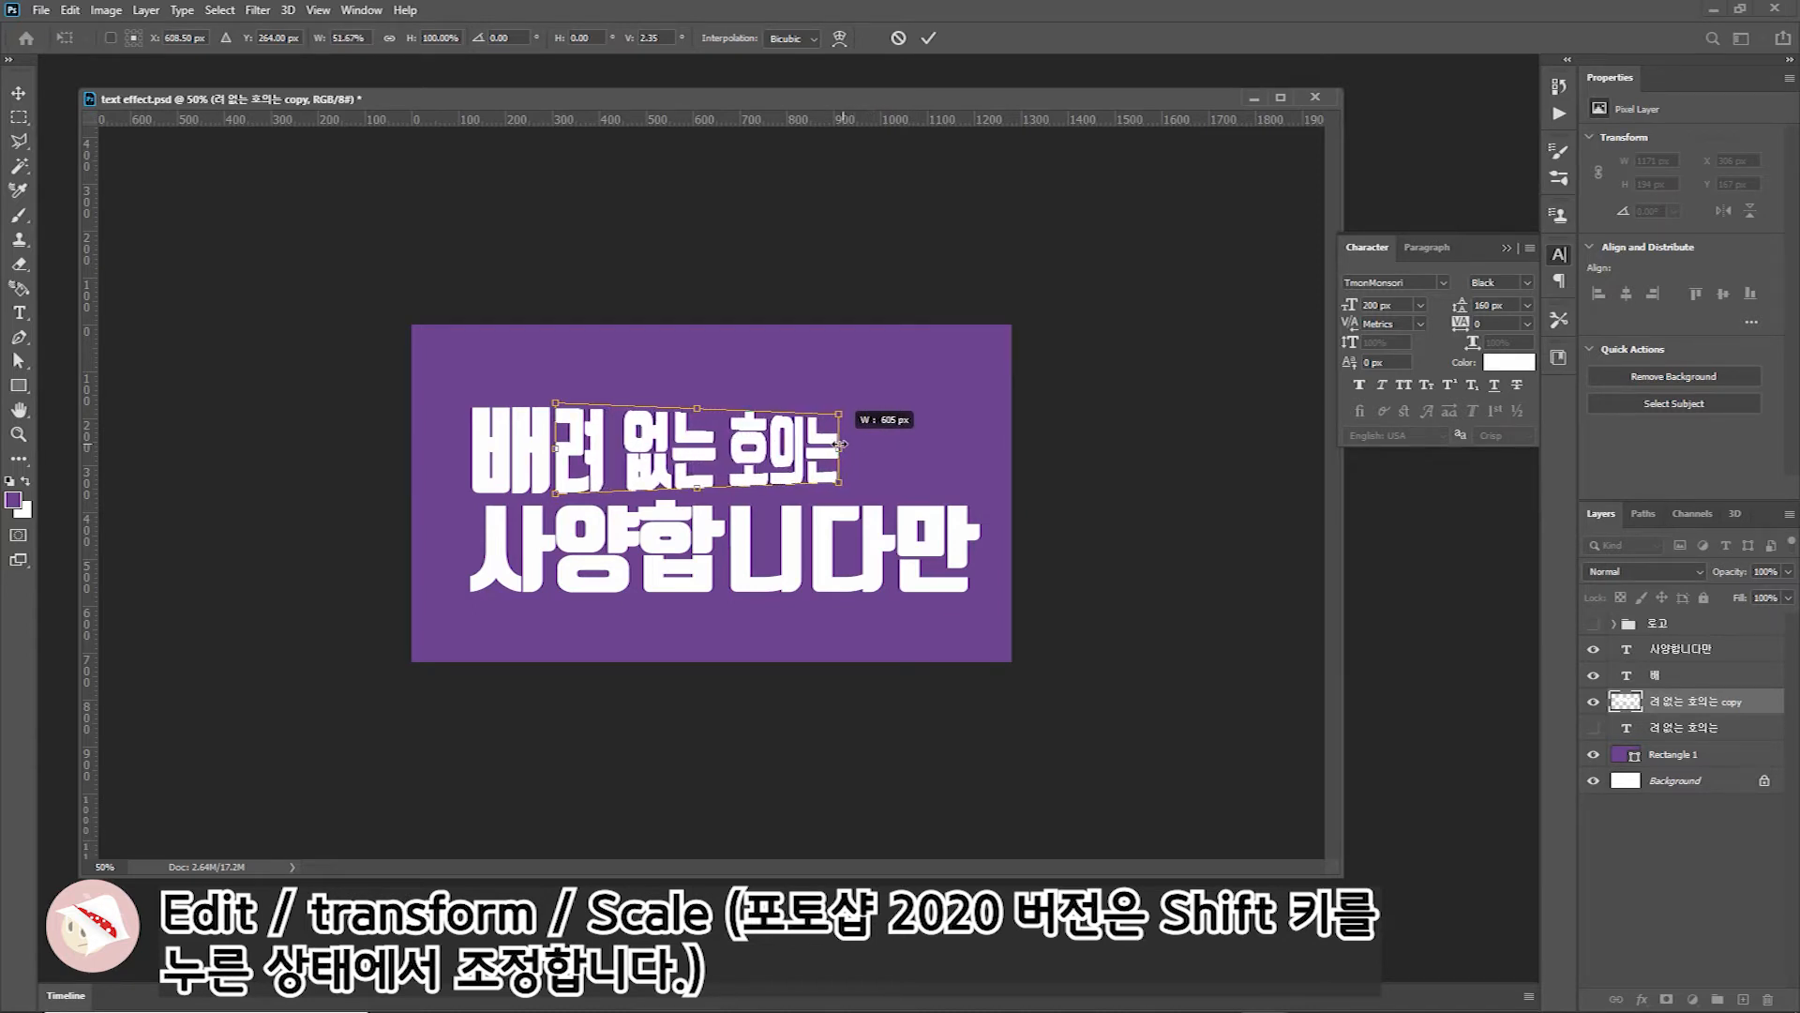
pyautogui.moveTo(841, 444)
pyautogui.mouseDown()
pyautogui.moveTo(787, 446)
pyautogui.moveTo(835, 444)
pyautogui.mouseUp()
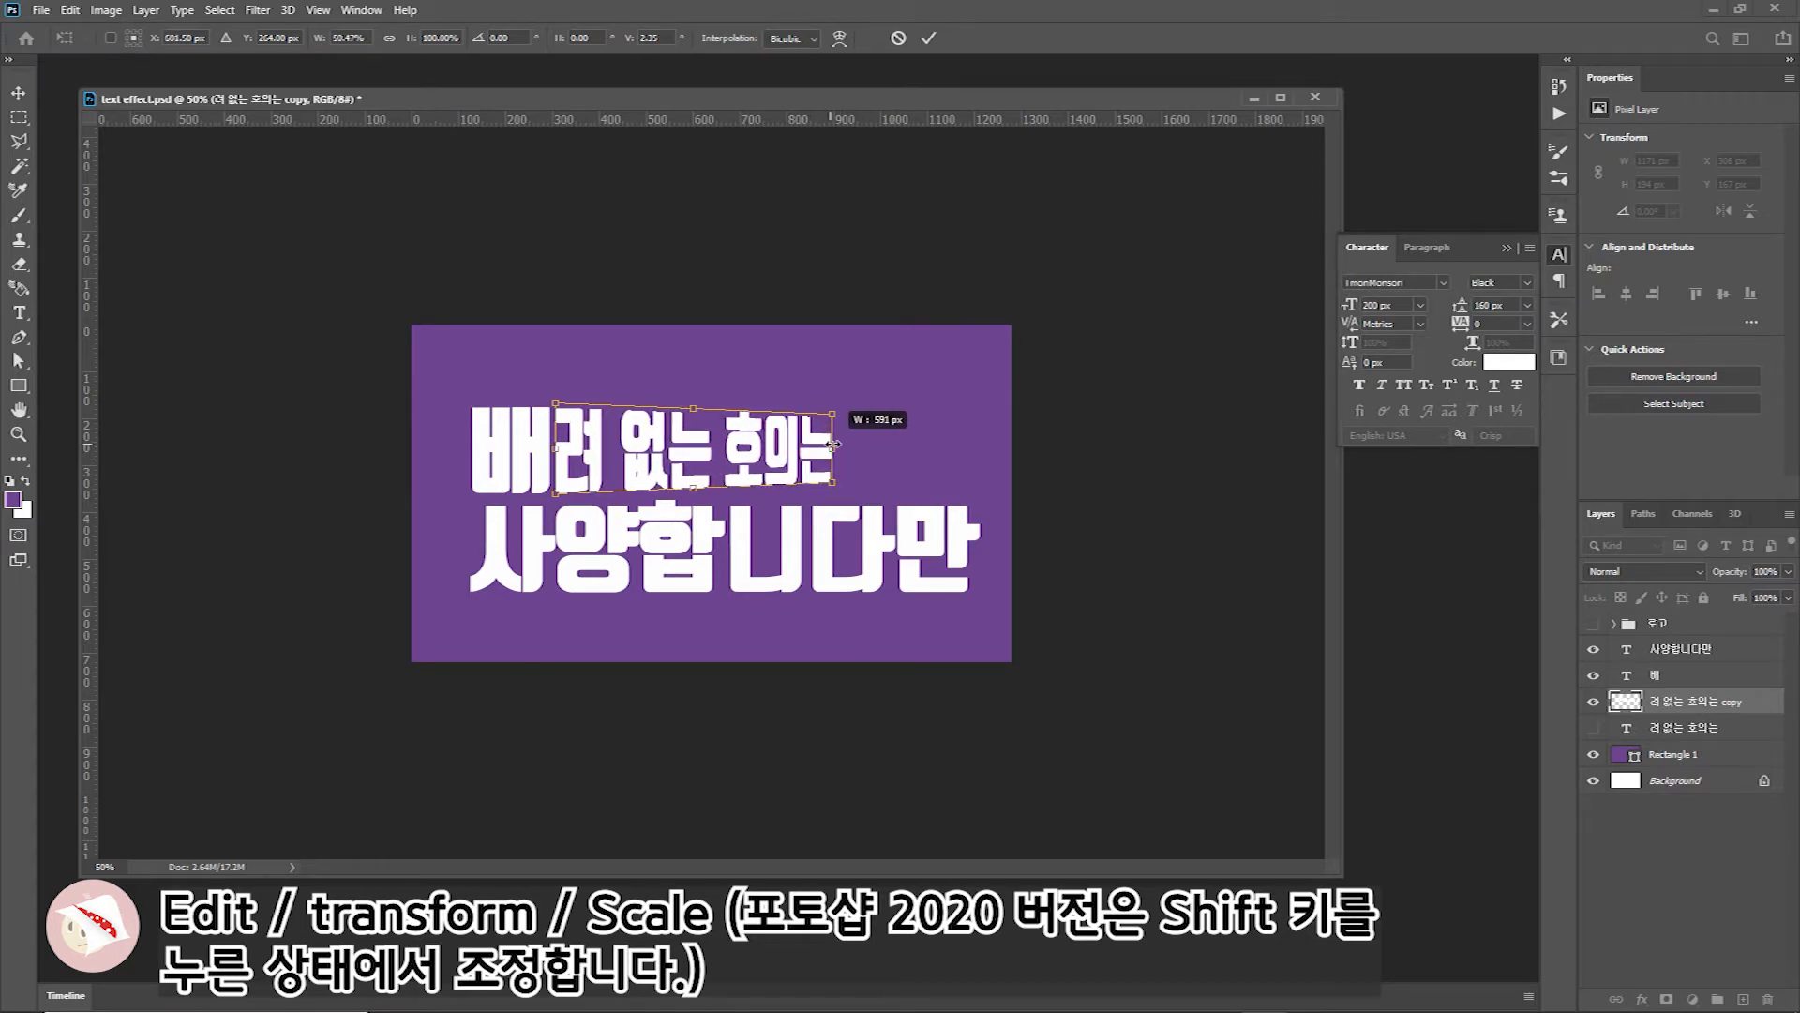
pyautogui.press('Return')
# Duplicate the "사양합니다만" layer, hiding the original, and cut the copy's text down to its first character "사"
pyautogui.press('z')
pyautogui.click(827, 613)
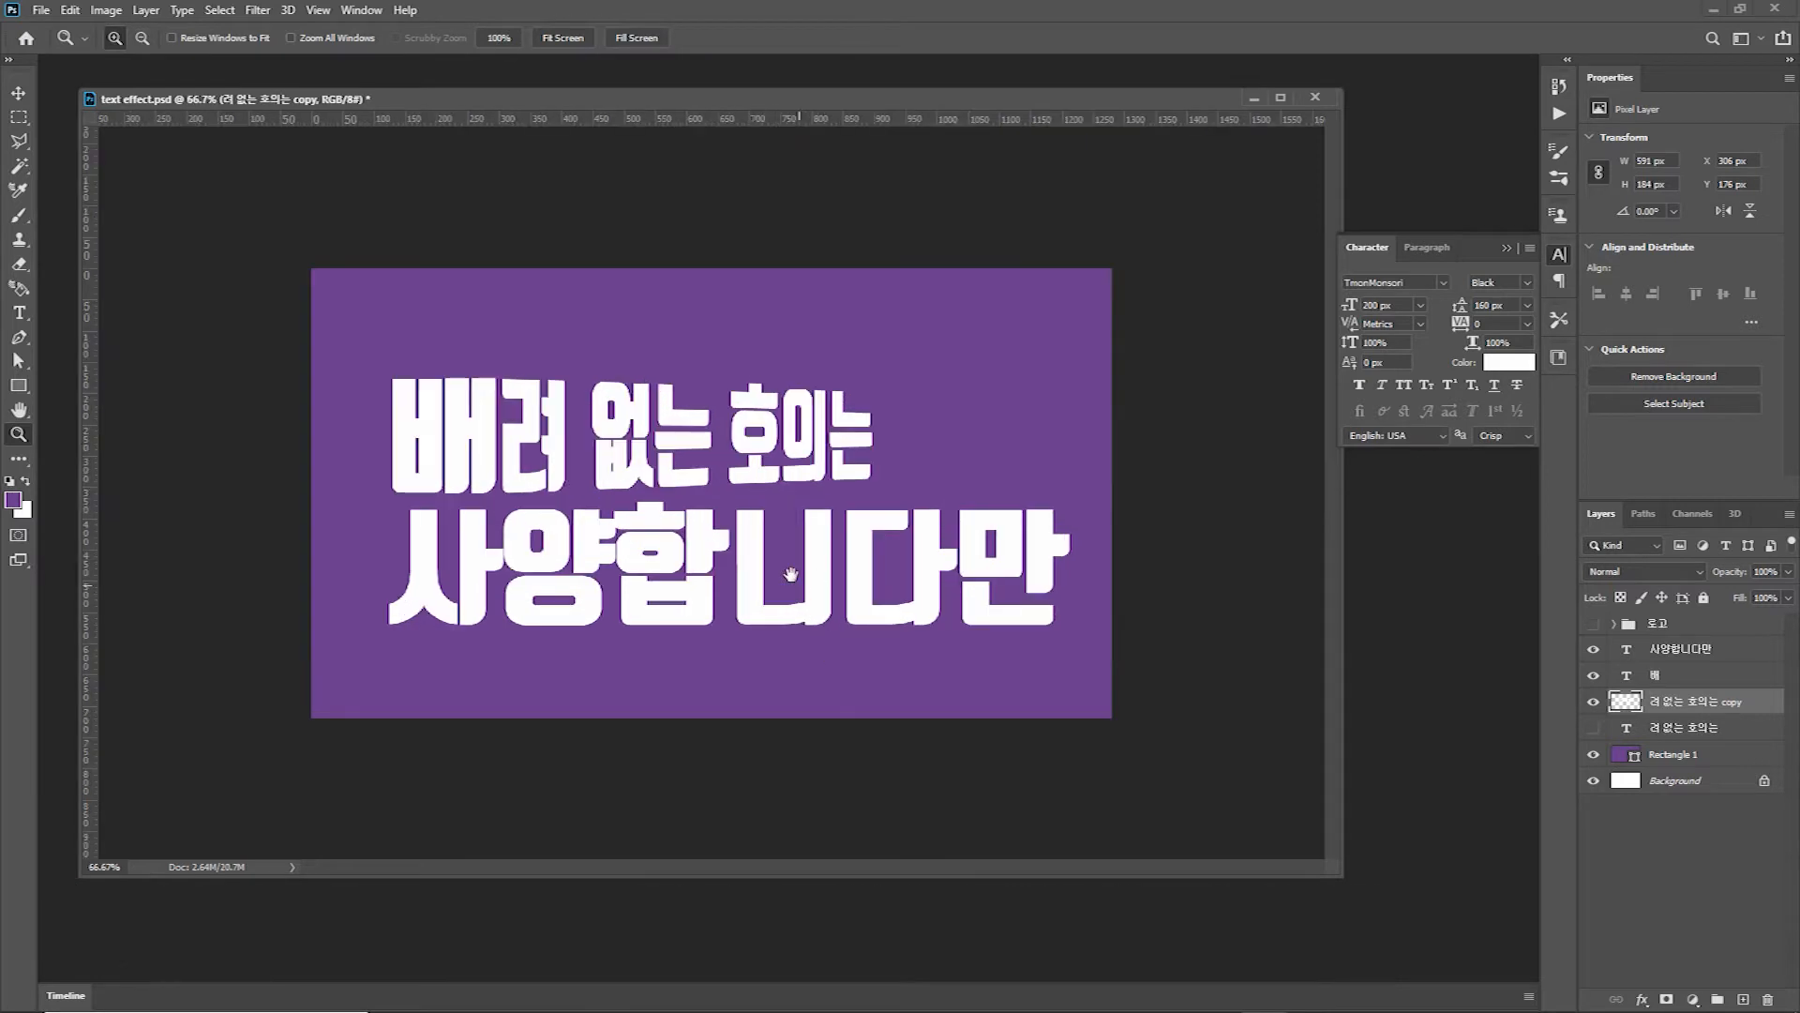
pyautogui.click(811, 532)
pyautogui.moveTo(1679, 648); pyautogui.dragTo(1743, 999)
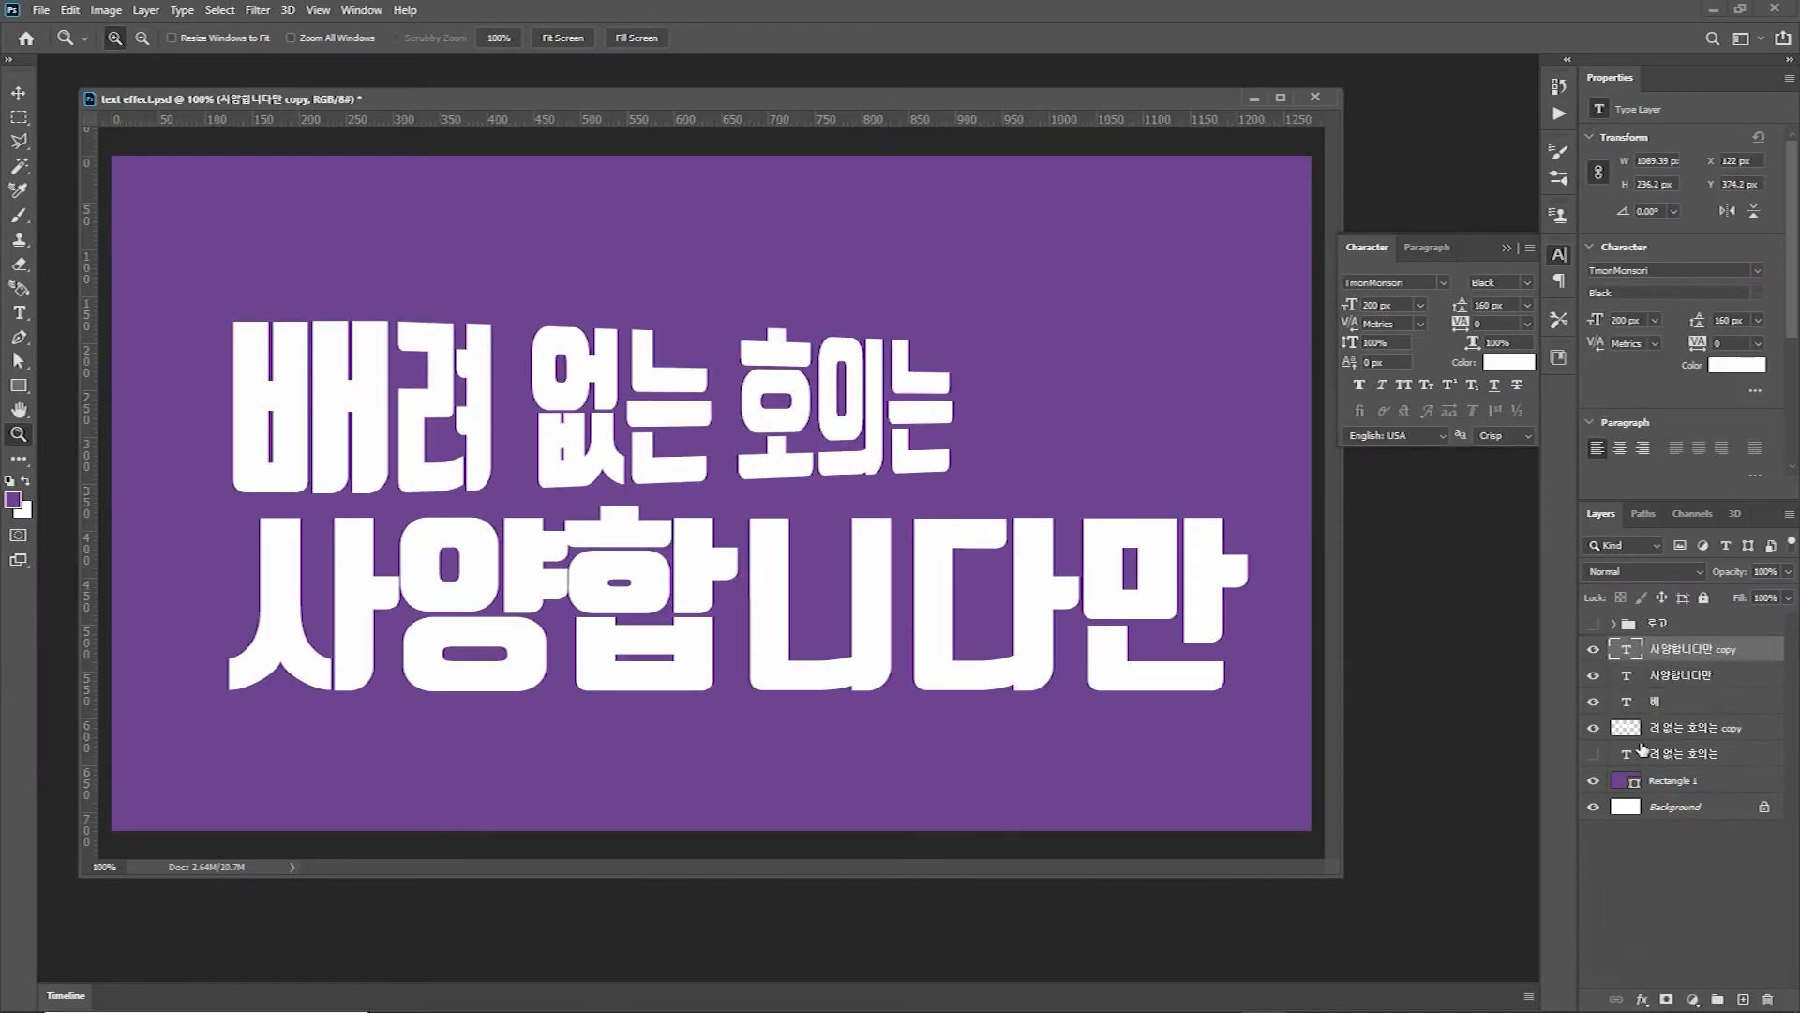
pyautogui.click(1594, 675)
pyautogui.click(18, 315)
pyautogui.moveTo(420, 583); pyautogui.dragTo(1251, 623)
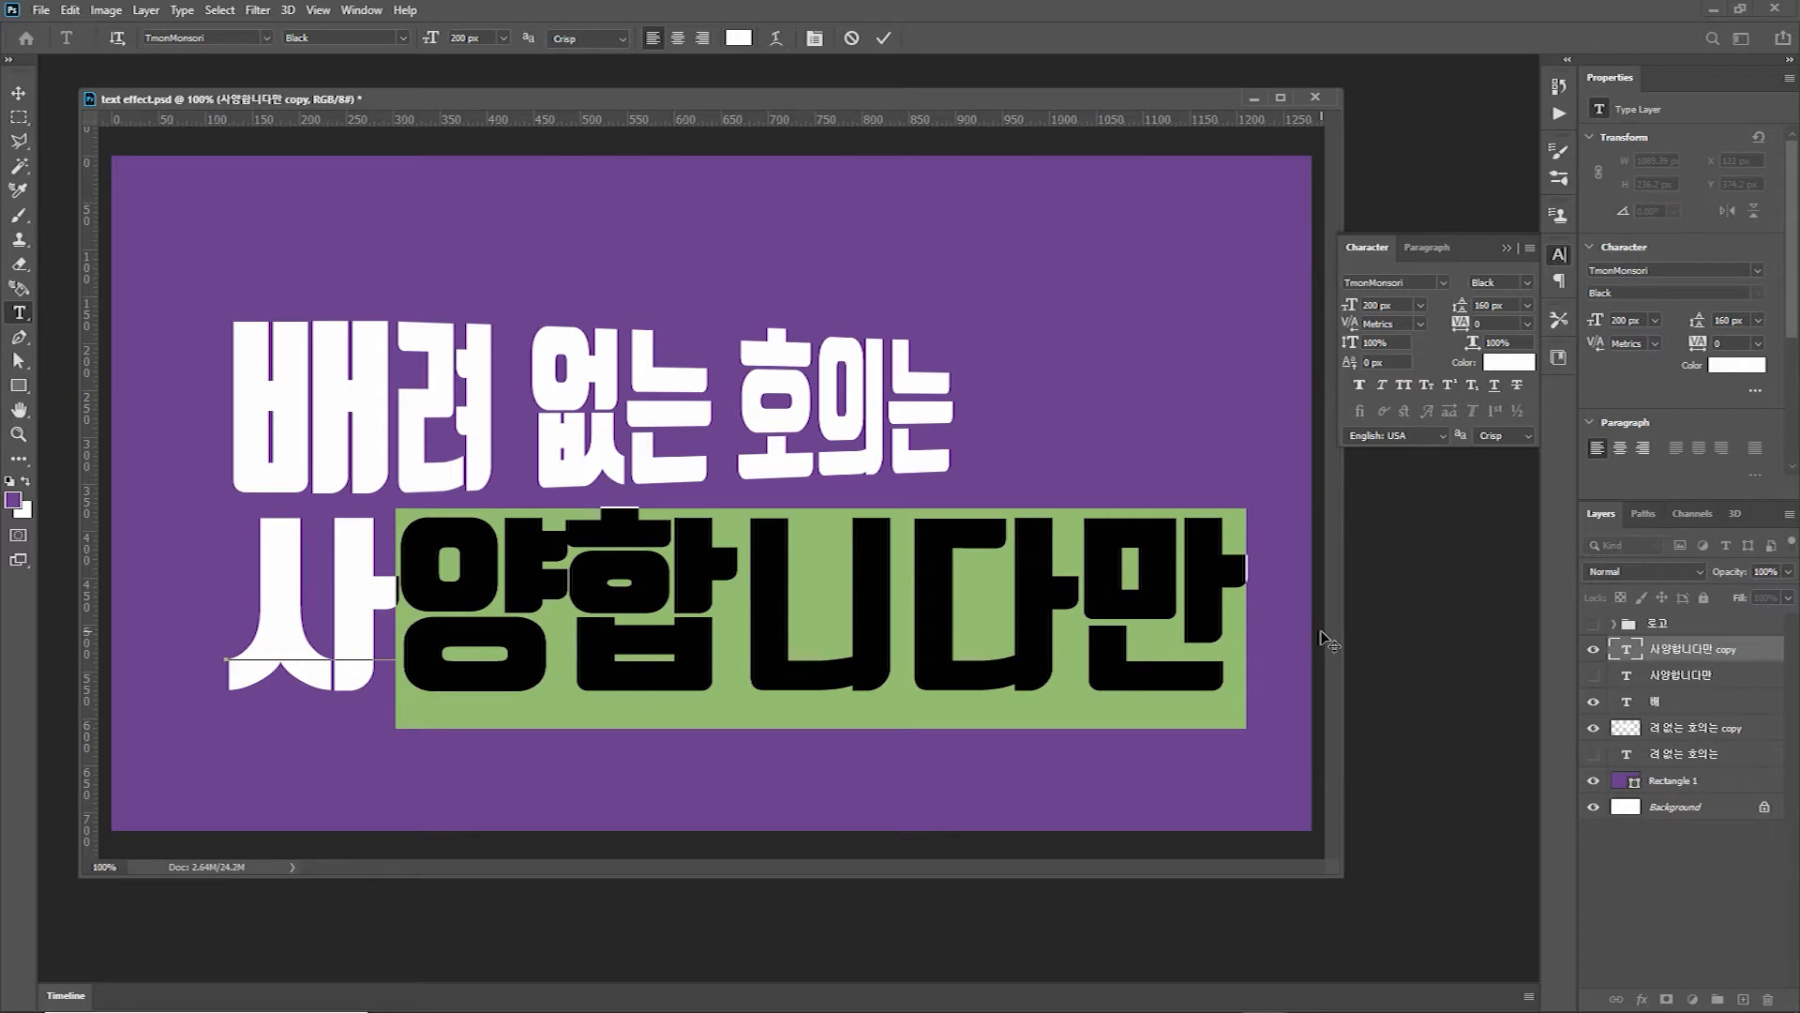
pyautogui.press('BackSpace')
pyautogui.click(19, 93)
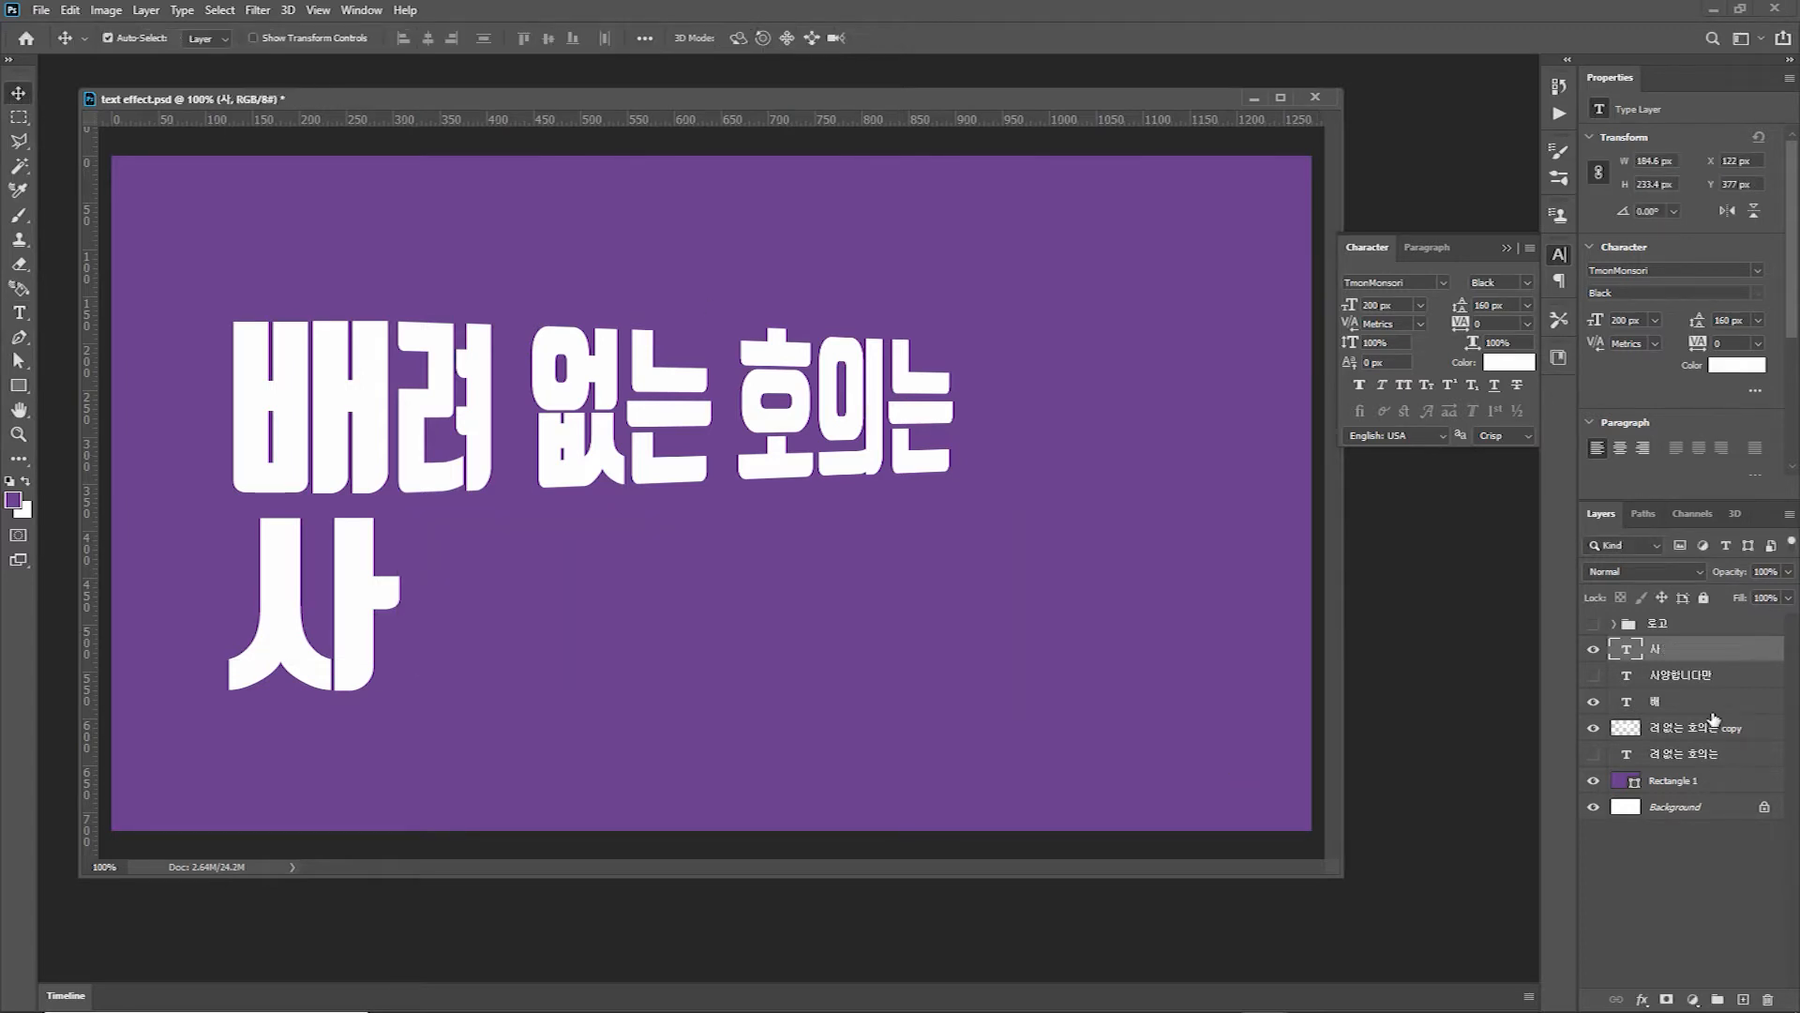
# Delete the first character "사" from the original lower line, keeping the separate "사" layer hidden only during the edit
pyautogui.click(1594, 675)
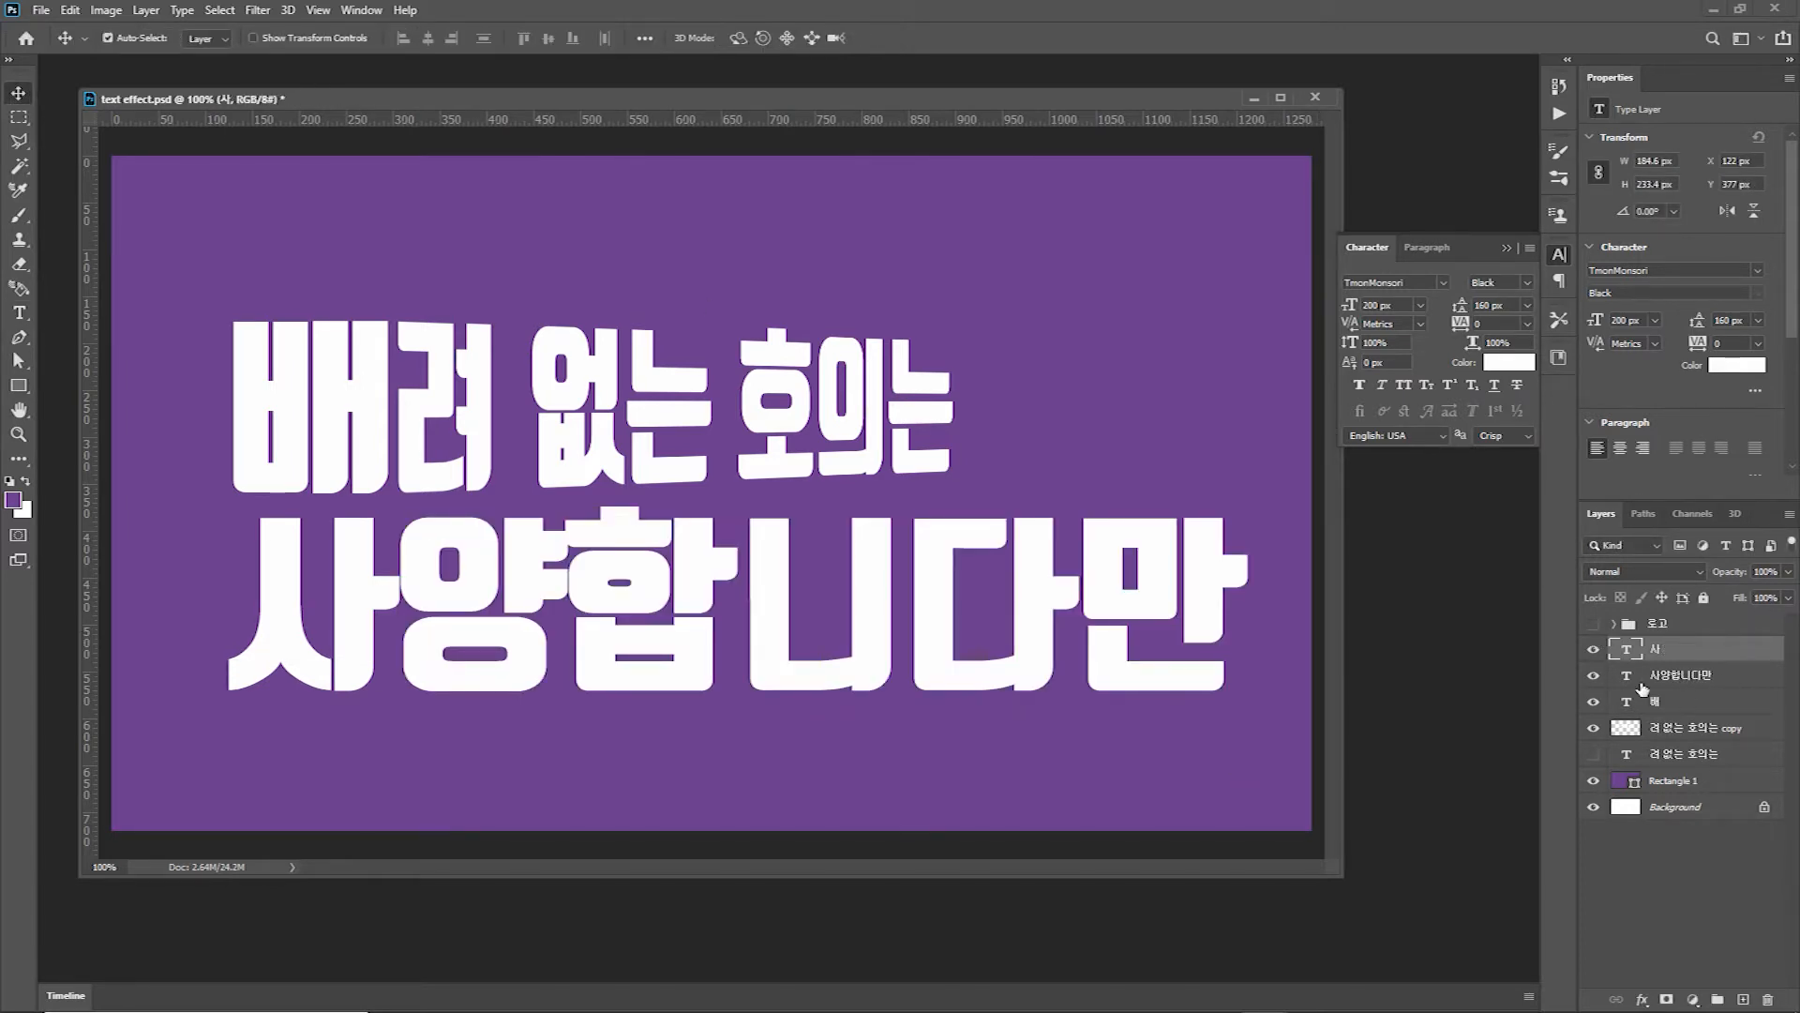
pyautogui.click(1704, 679)
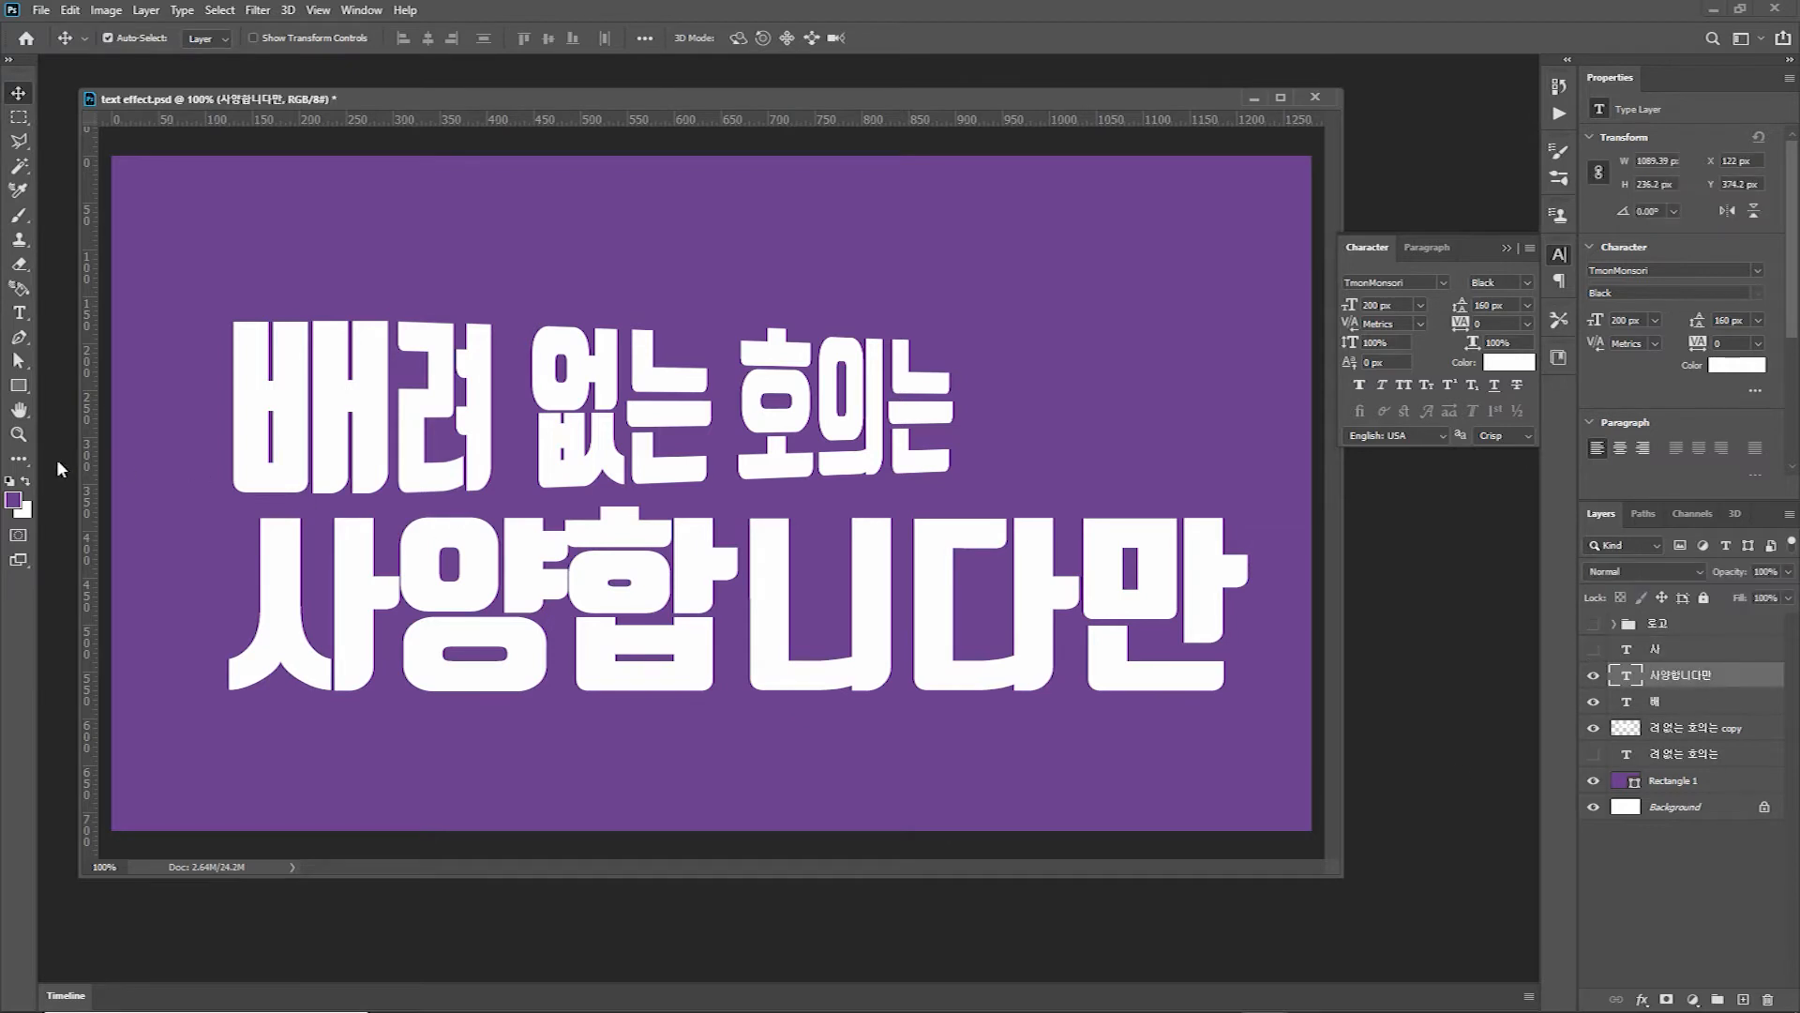
pyautogui.click(19, 312)
pyautogui.click(396, 605)
pyautogui.moveTo(397, 605); pyautogui.dragTo(136, 605)
pyautogui.press('BackSpace')
pyautogui.click(17, 93)
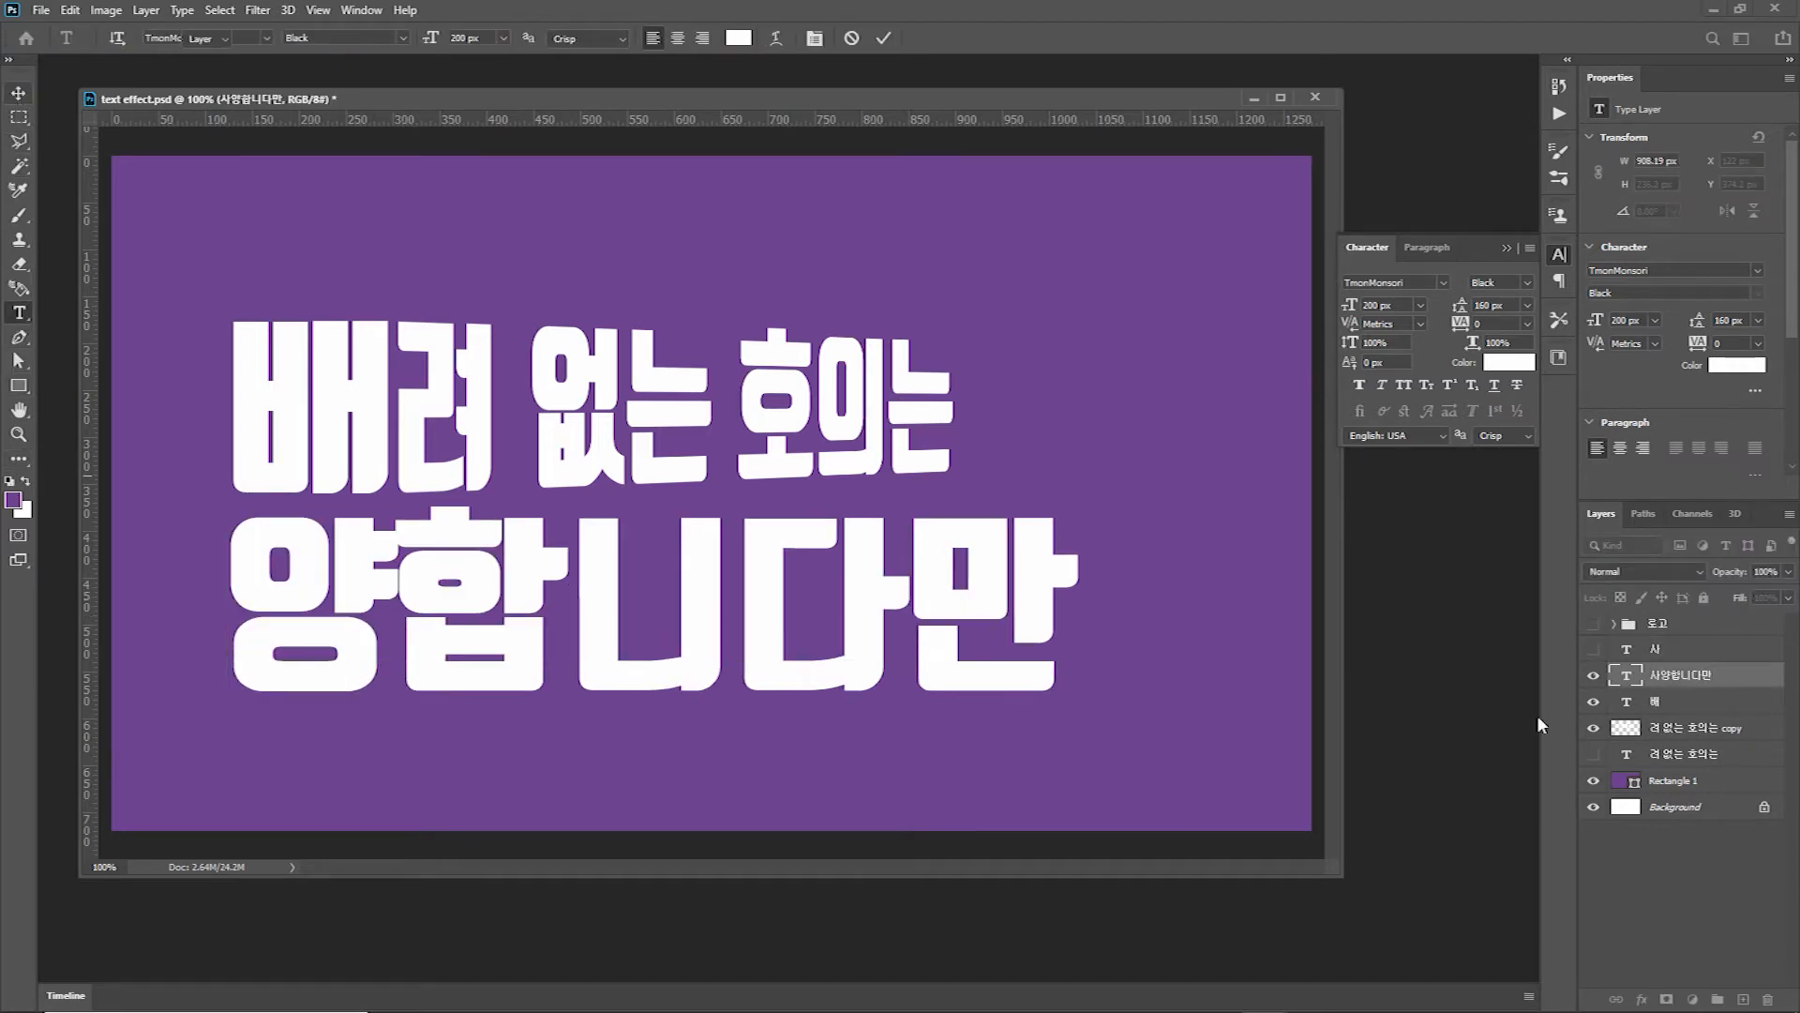
pyautogui.click(1594, 650)
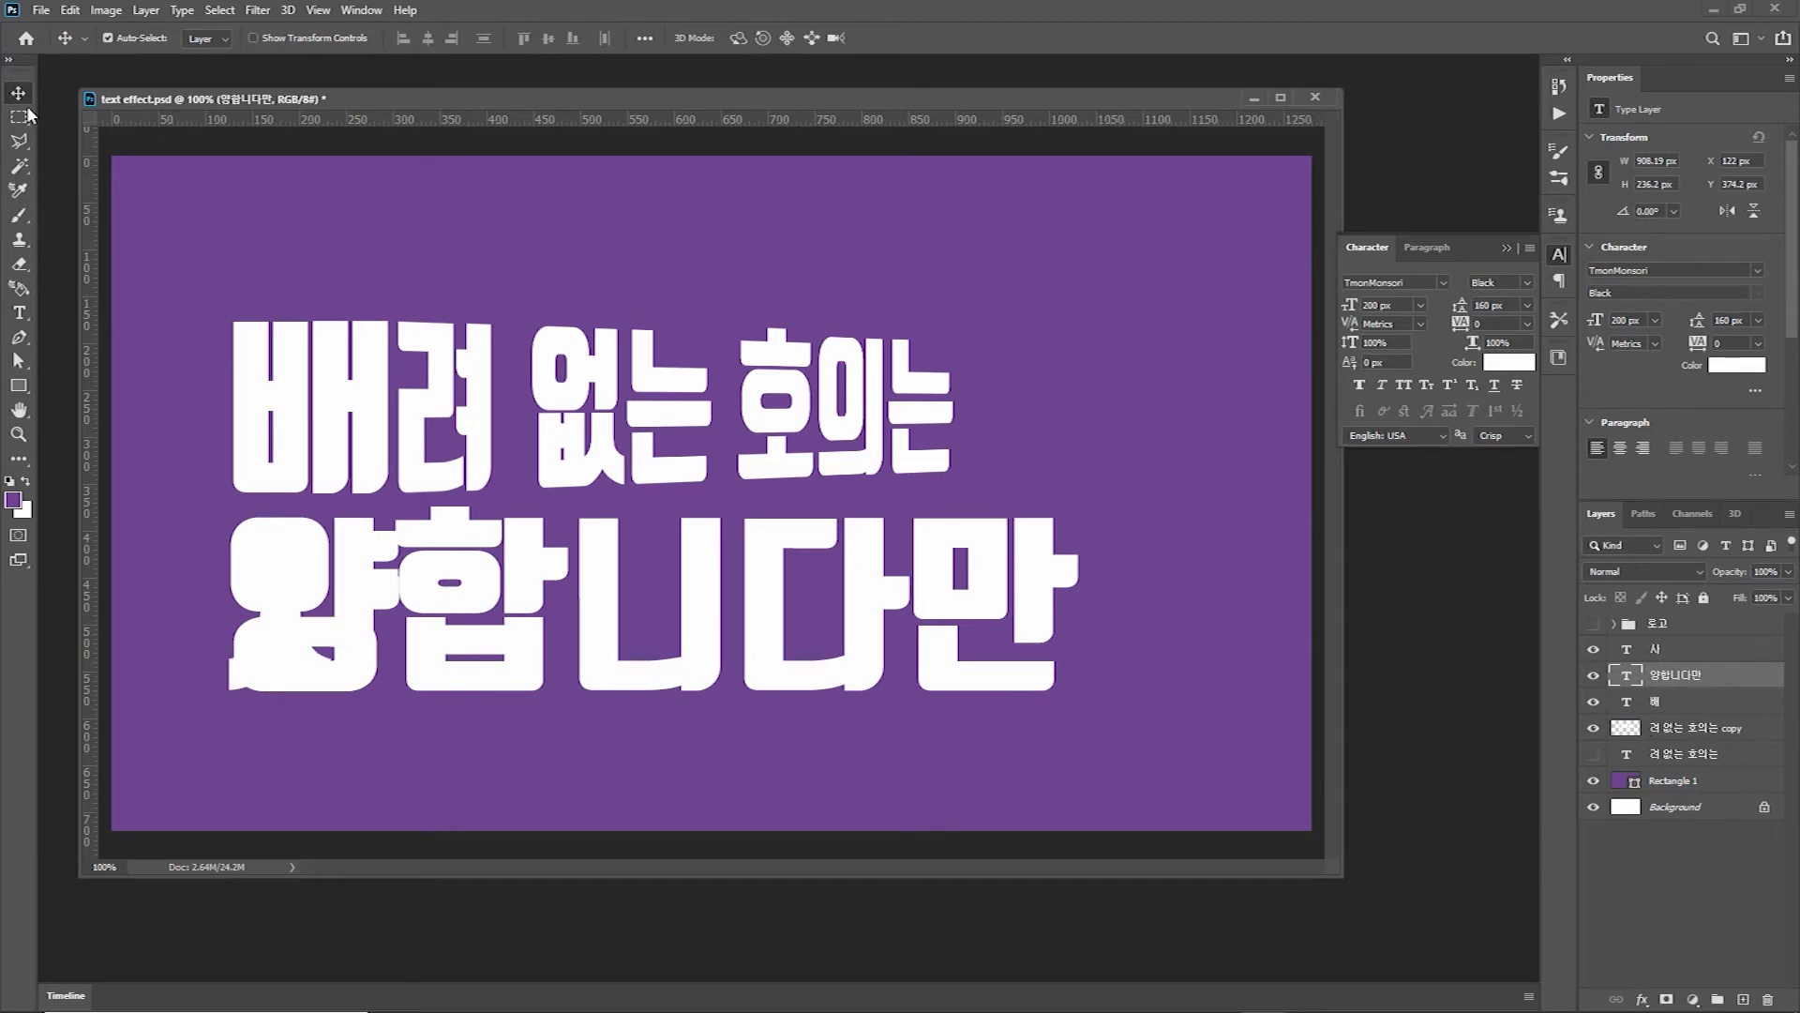
# Move the "양합니다만" text right to X 310 px so it sits directly after the large "사"
pyautogui.hotkey('shift', 'Right')
pyautogui.hotkey('shift', 'Right')
pyautogui.hotkey('shift', 'Right')
pyautogui.hotkey('shift', 'Right')
pyautogui.hotkey('shift', 'Right')
pyautogui.hotkey('shift', 'Right')
pyautogui.hotkey('shift', 'Right')
pyautogui.hotkey('shift', 'Right')
pyautogui.hotkey('shift', 'Right')
pyautogui.hotkey('shift', 'Right')
pyautogui.hotkey('shift', 'Right')
pyautogui.hotkey('shift', 'Right')
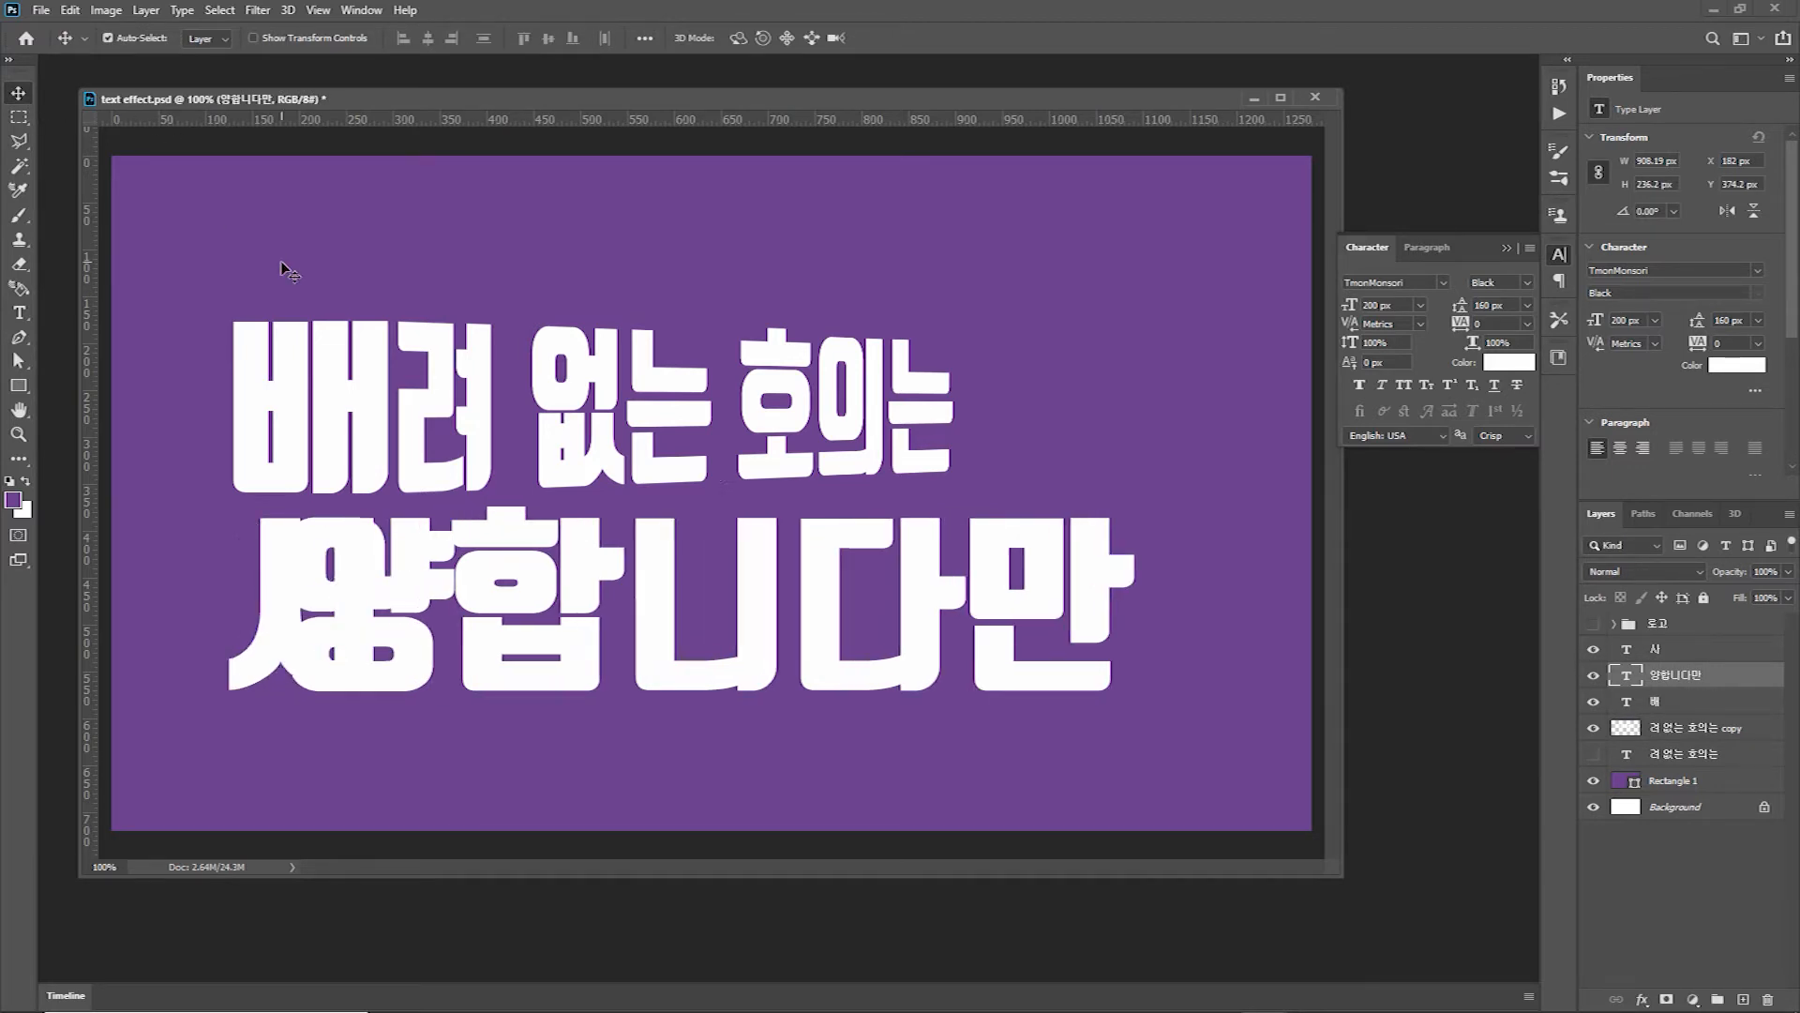
pyautogui.hotkey('shift', 'Right')
pyautogui.hotkey('shift', 'Right')
pyautogui.hotkey('shift', 'Right')
pyautogui.hotkey('shift', 'Right')
pyautogui.hotkey('shift', 'Right')
pyautogui.hotkey('shift', 'Right')
pyautogui.hotkey('shift', 'Right')
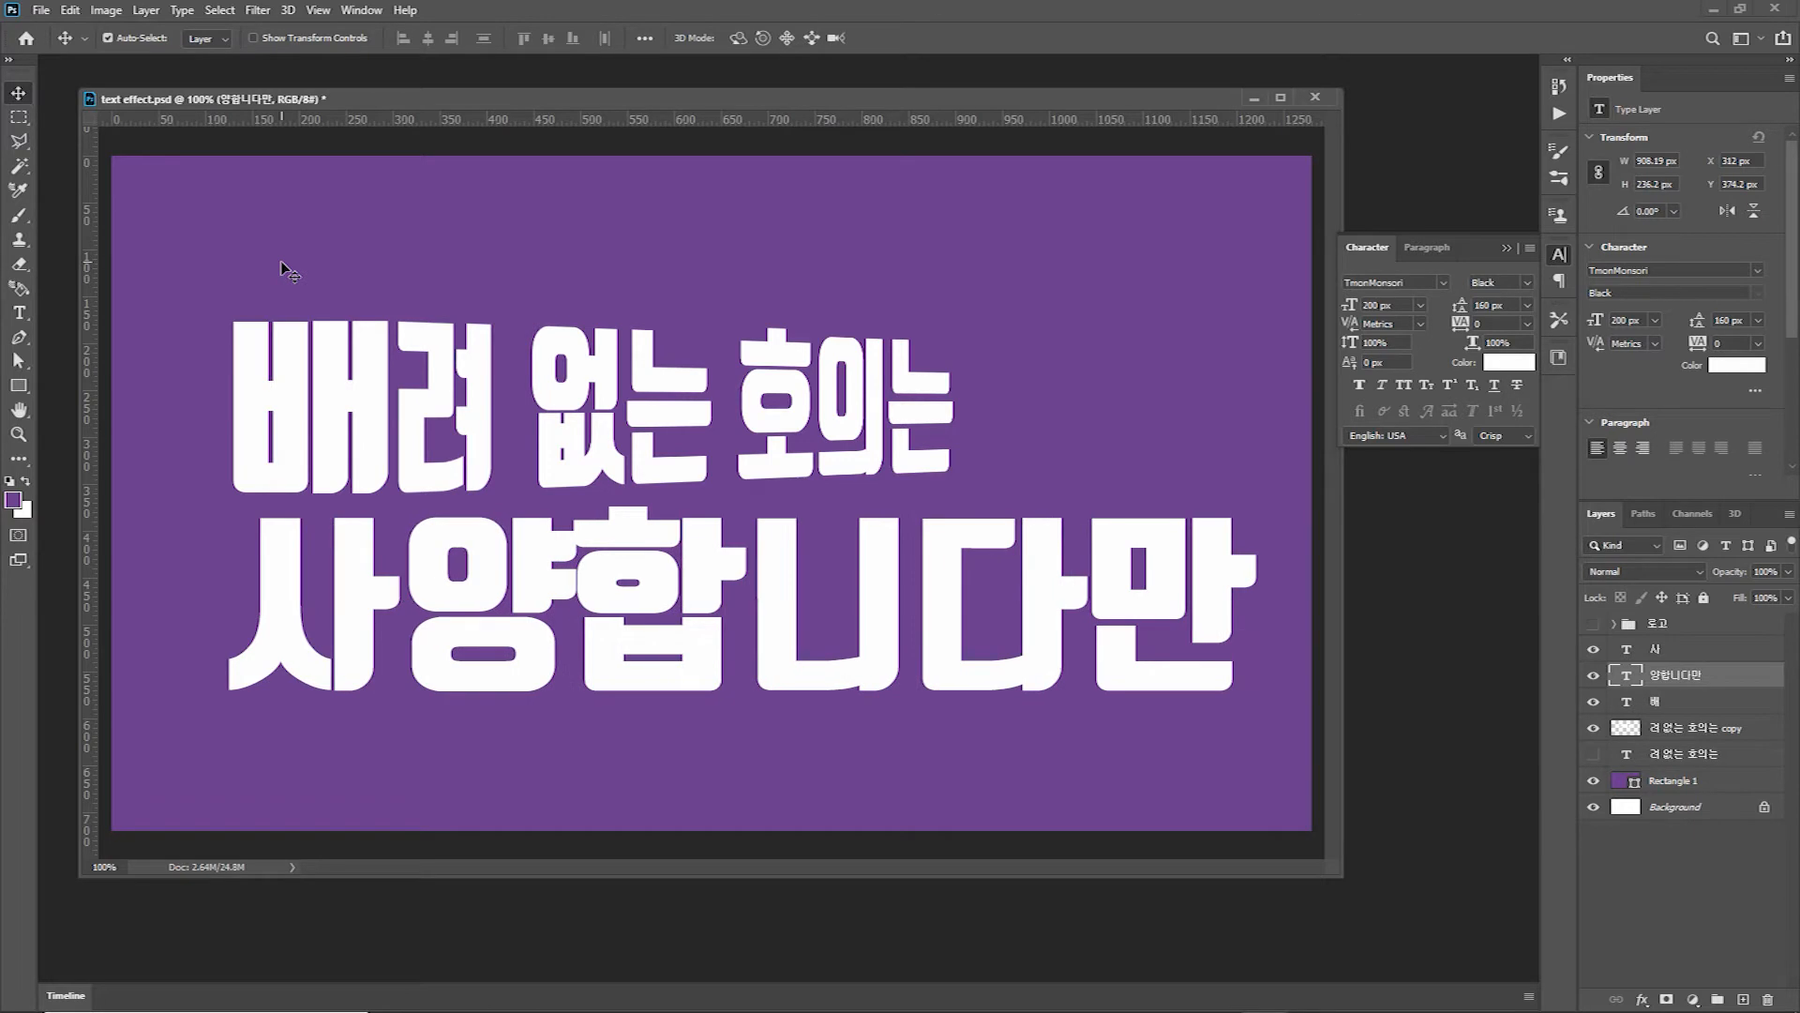
pyautogui.press('Left')
pyautogui.press('Left')
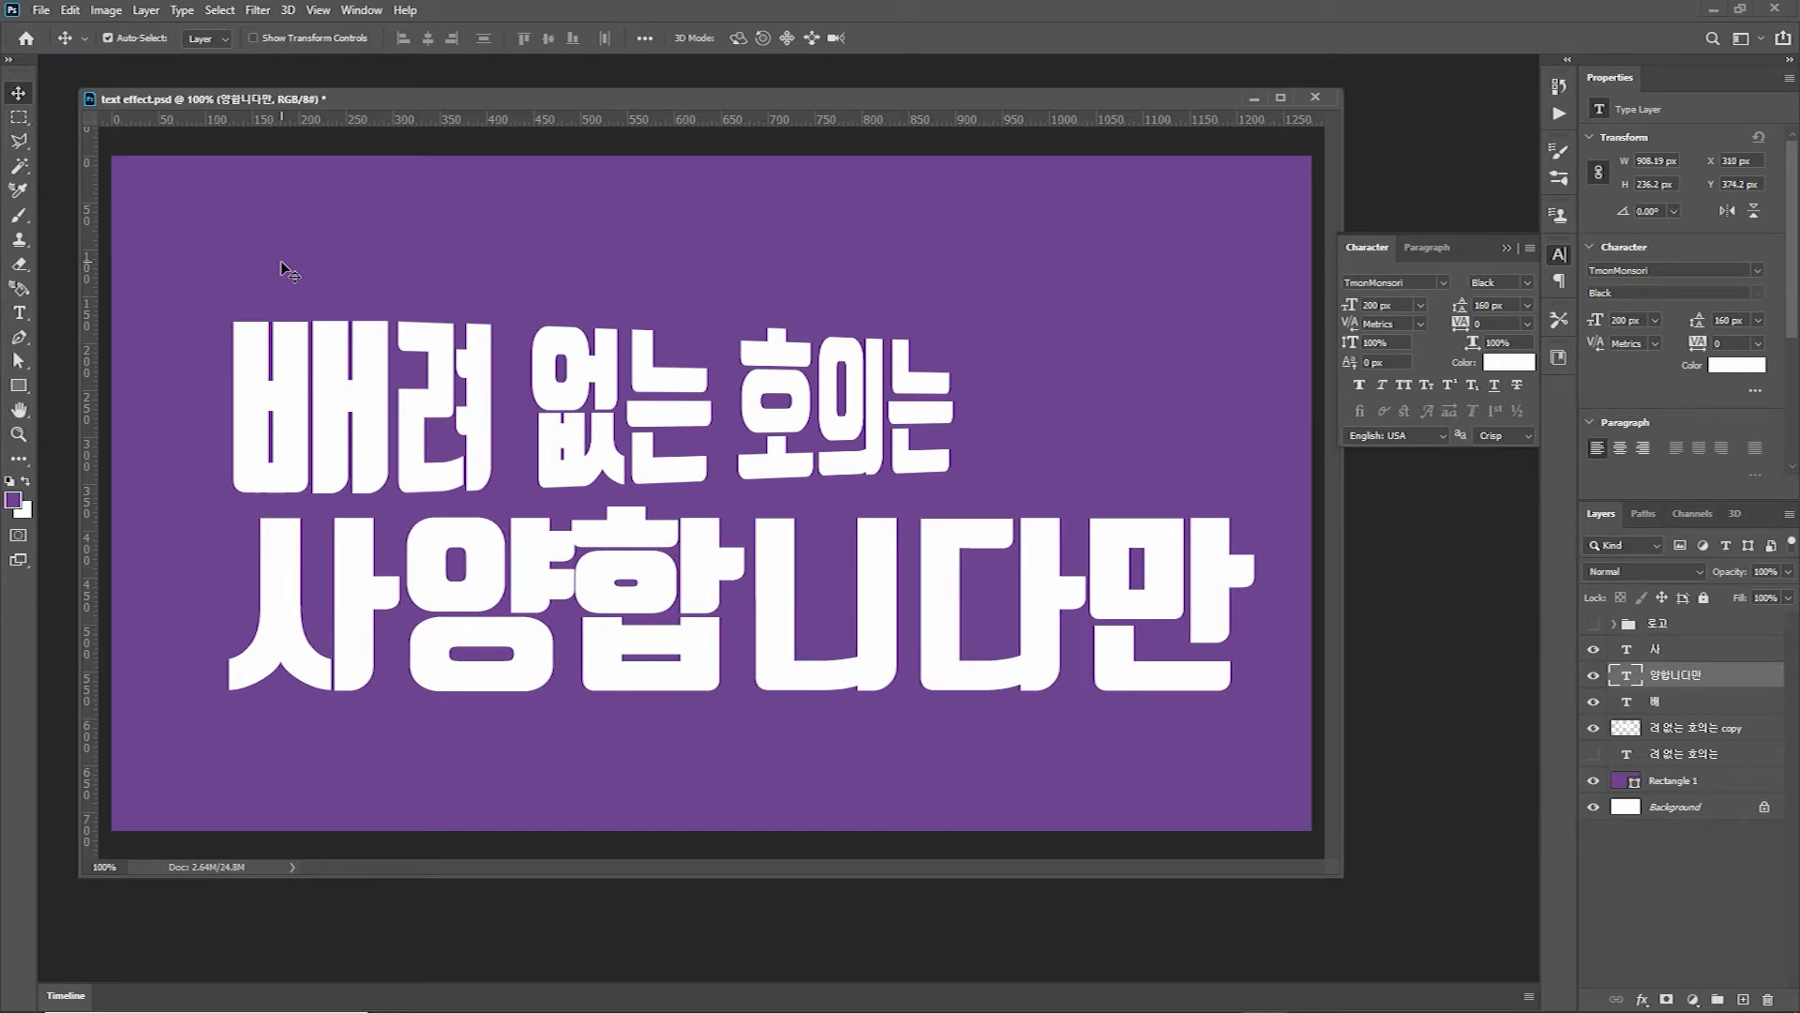
# Duplicate the "양합니다만" layer, rasterize the copy and hide the original text layer
pyautogui.moveTo(1717, 675); pyautogui.dragTo(1744, 997)
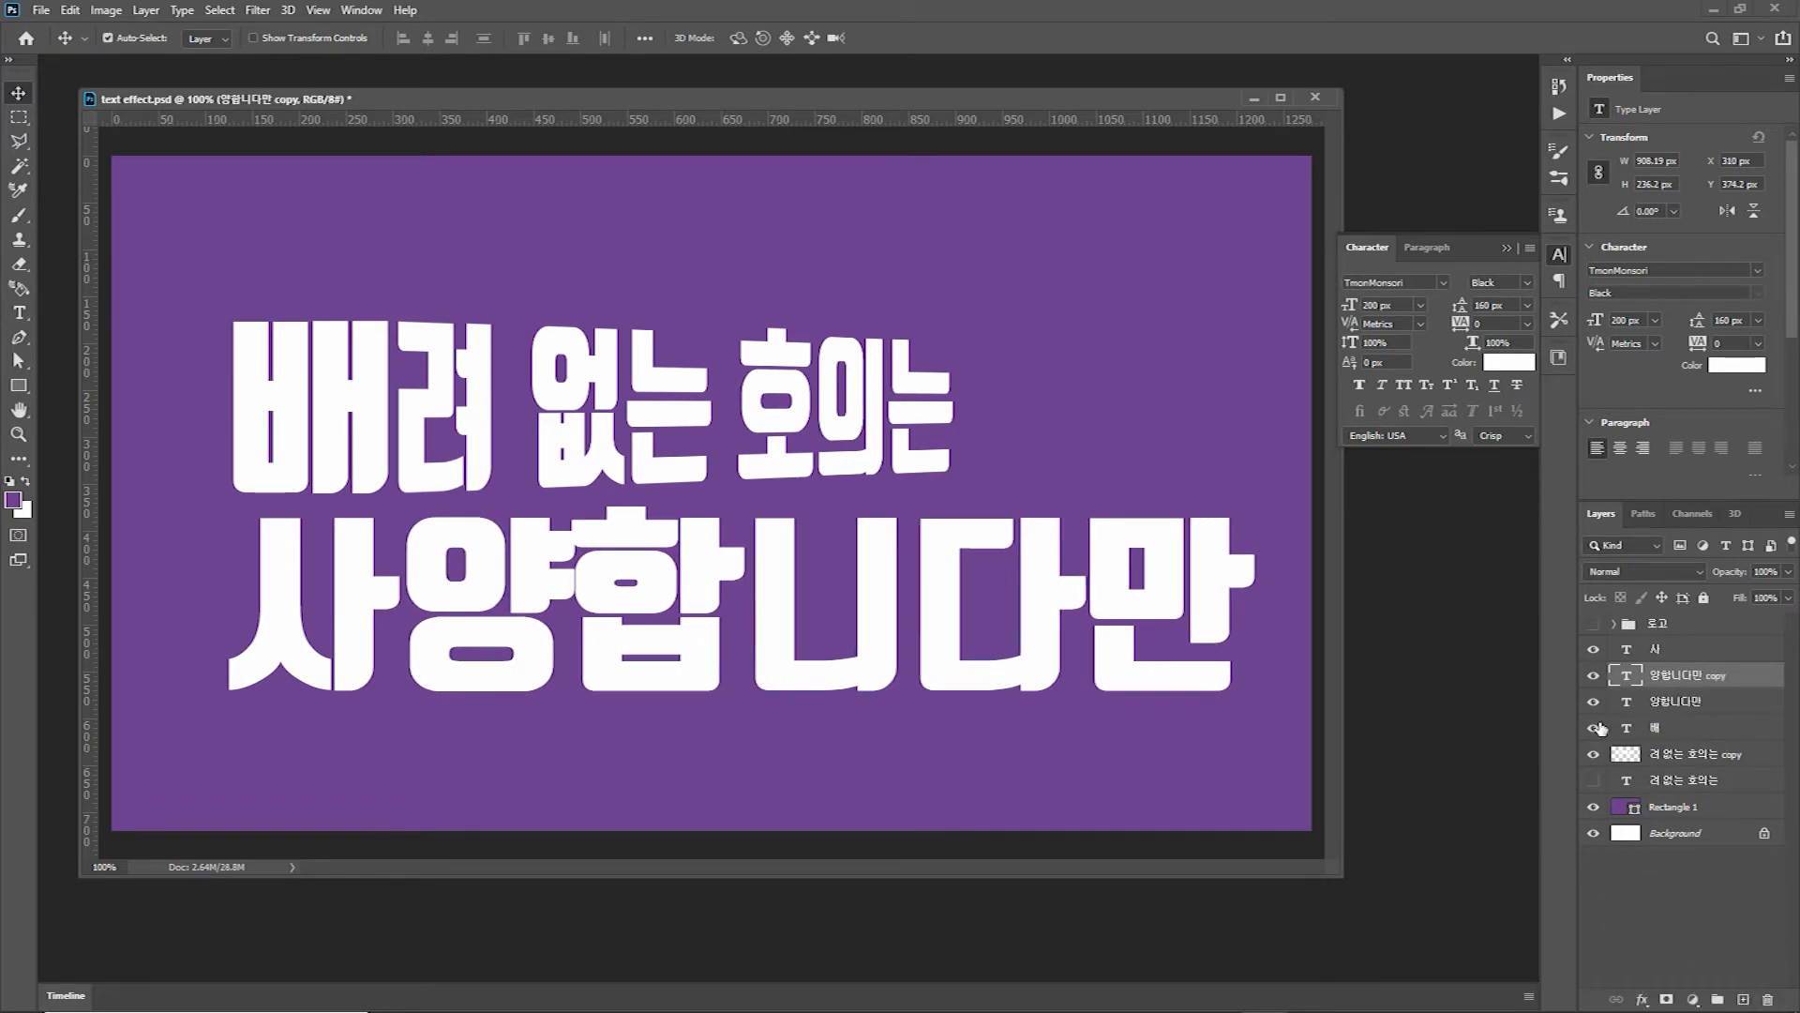
pyautogui.rightClick(1689, 685)
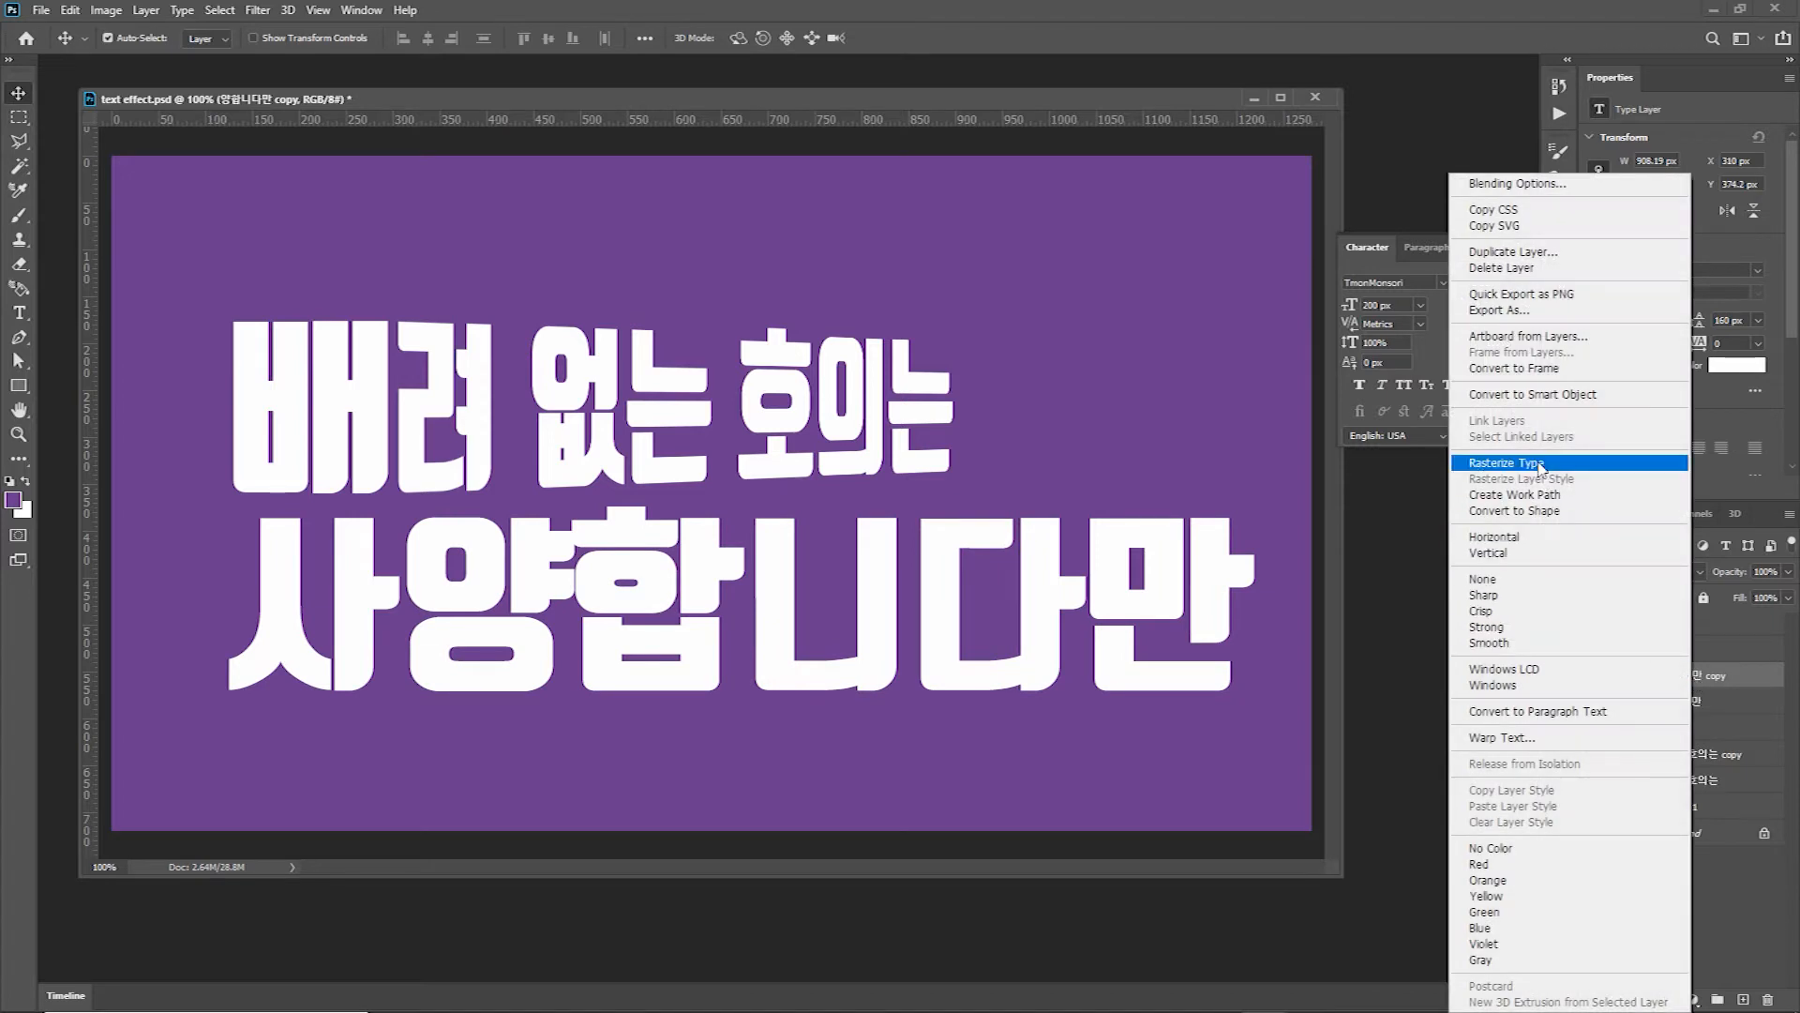
pyautogui.click(1594, 463)
# Apply a Perspective transform to the rasterized lower line, narrowing its right end with a vertical skew of about 2.28°
pyautogui.click(71, 11)
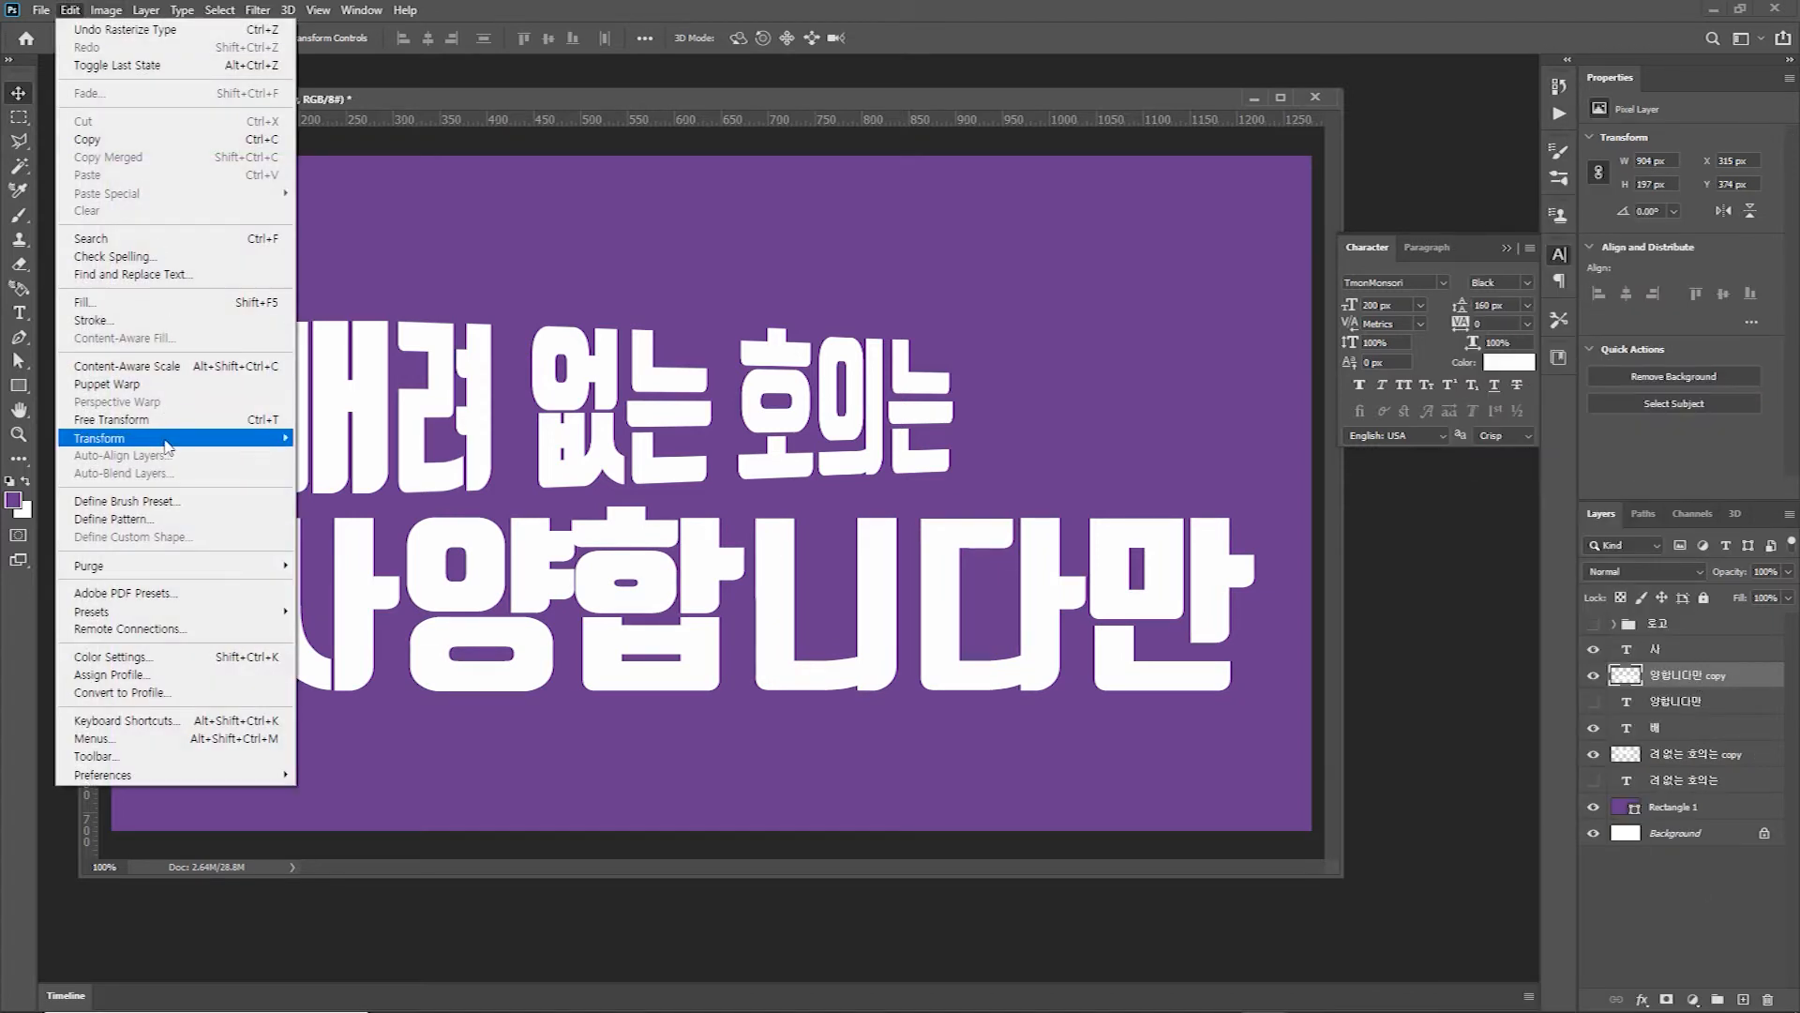
pyautogui.moveTo(165, 440)
pyautogui.click(335, 536)
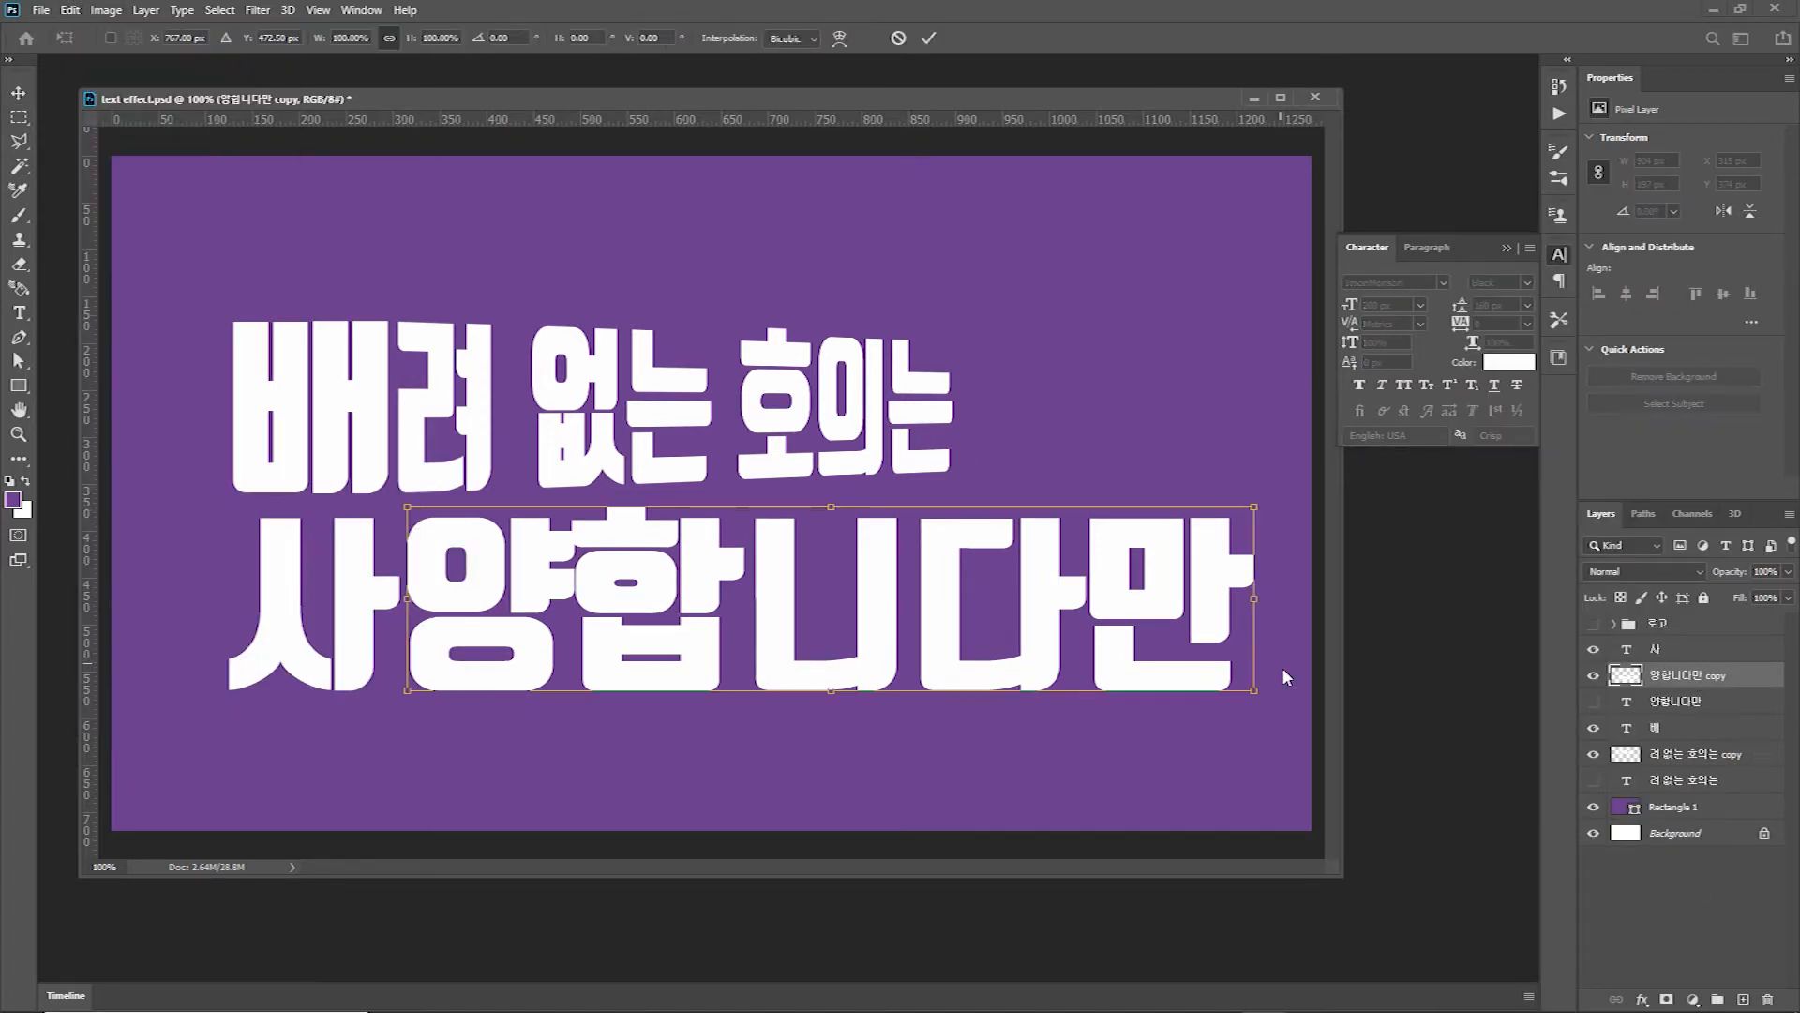
pyautogui.moveTo(1258, 513); pyautogui.dragTo(1257, 537)
pyautogui.press('Return')
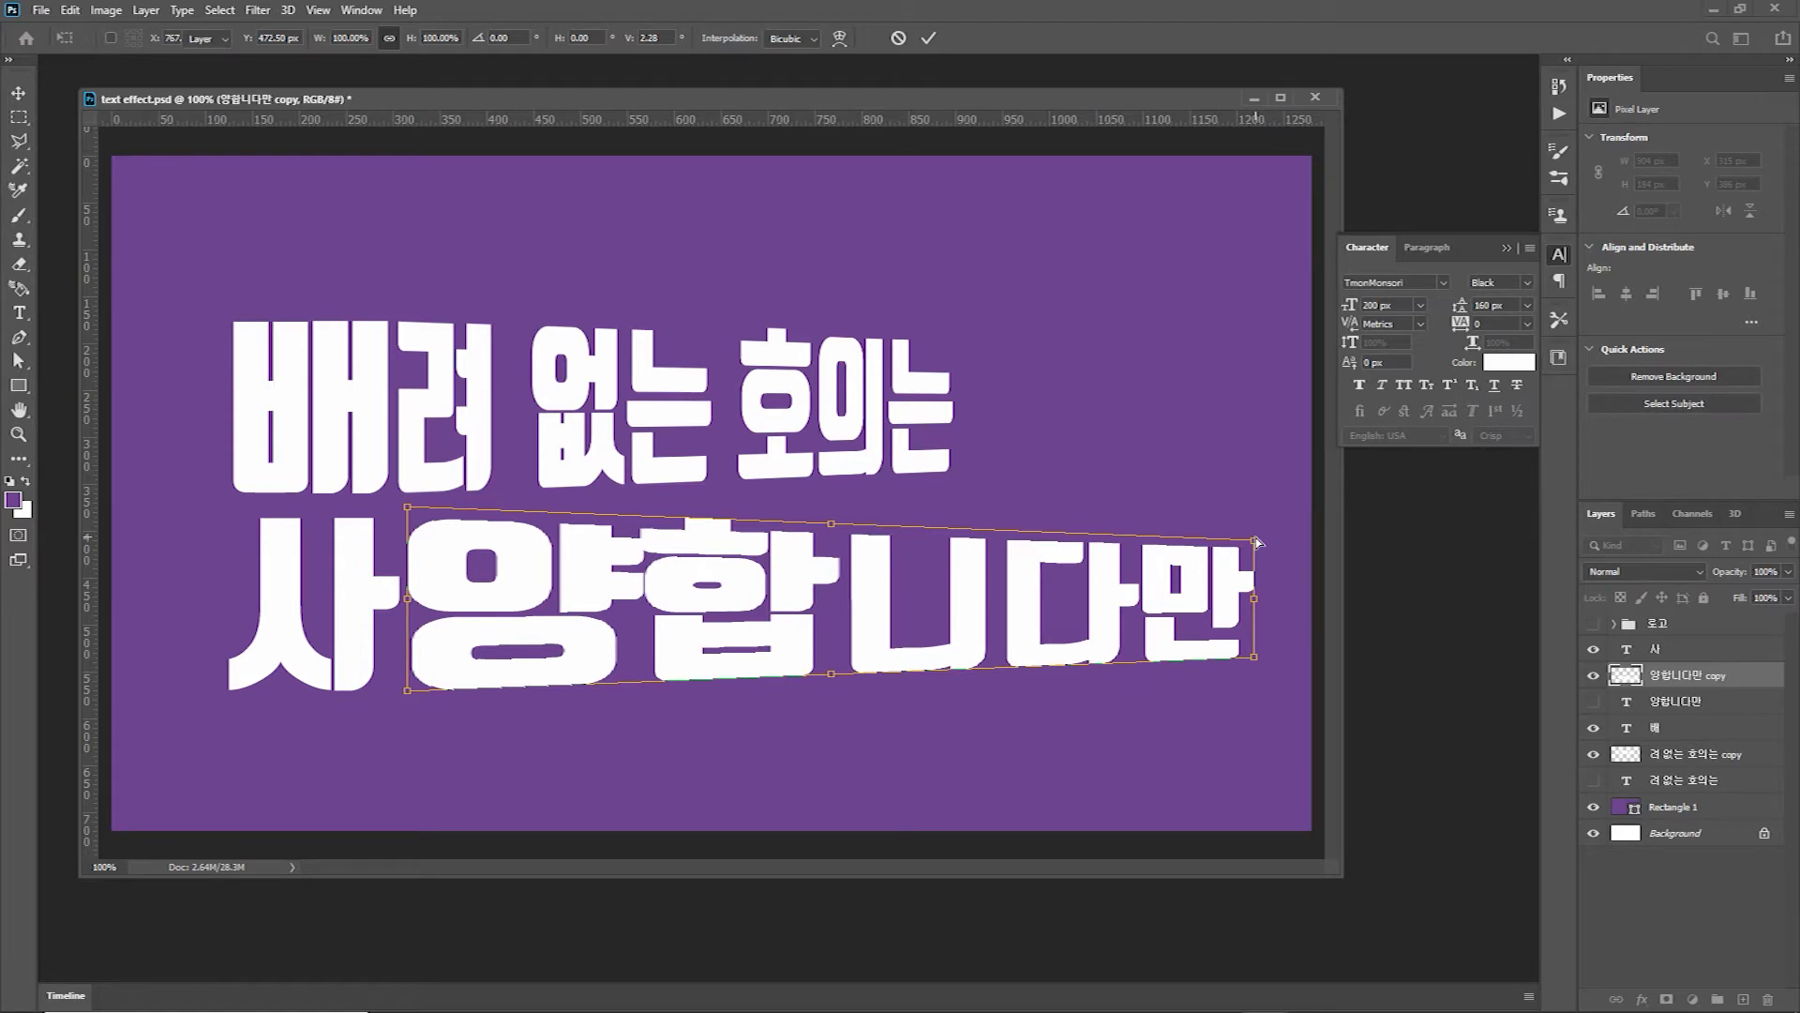
# Scale the rasterized lower line horizontally from its right side to about 579 px wide
pyautogui.click(70, 10)
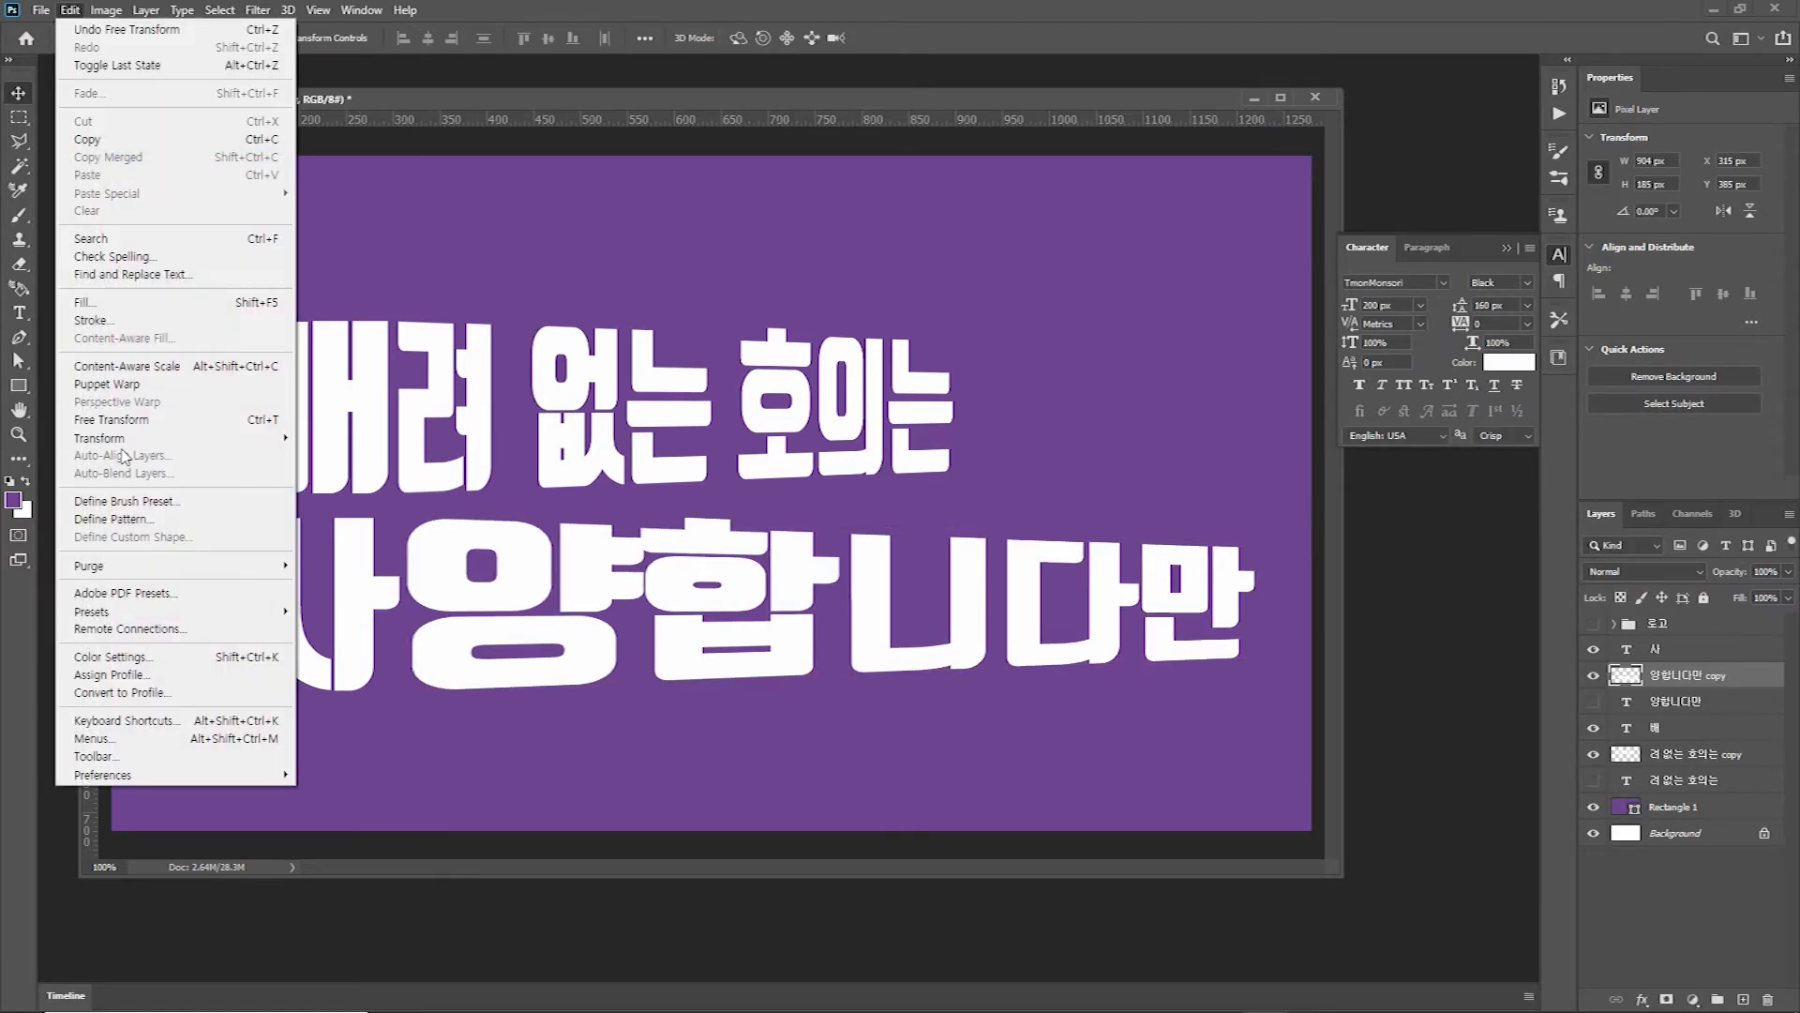
pyautogui.click(328, 462)
pyautogui.moveTo(1238, 605); pyautogui.dragTo(953, 607)
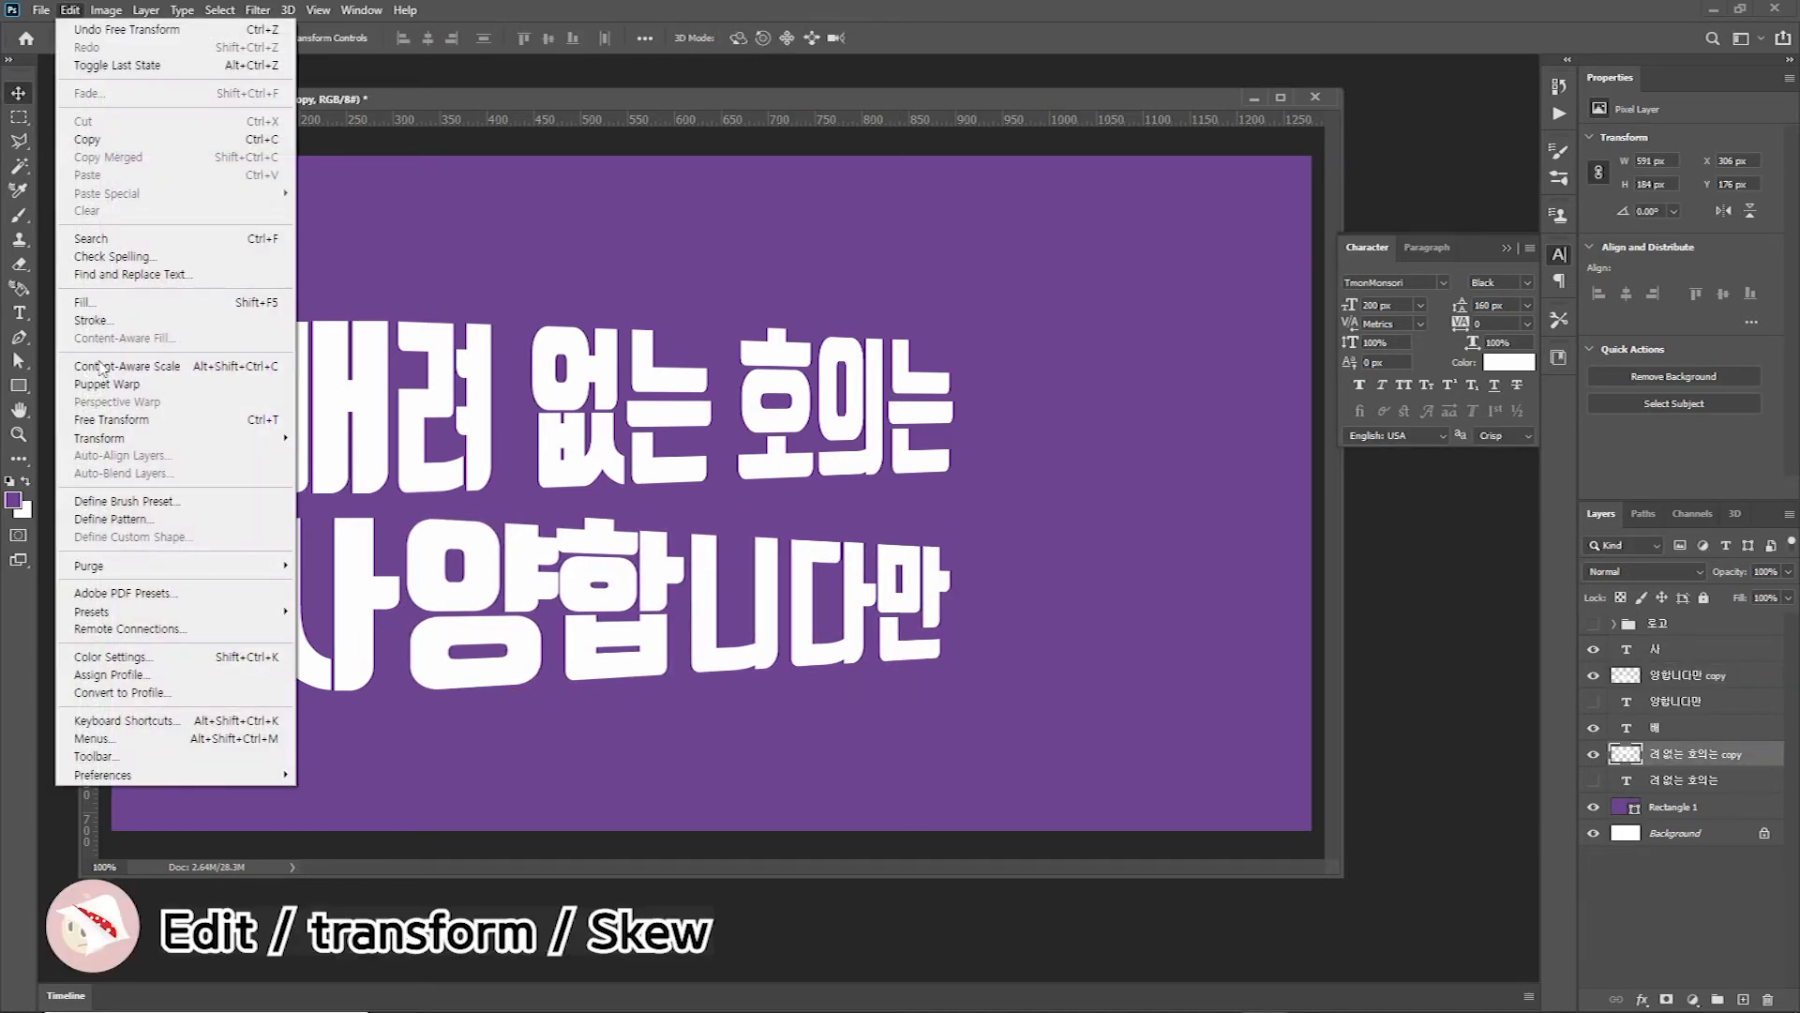
# Skew the "려 없는 호의는 copy" layer by lowering only its upper-right corner, keeping the baseline in place
pyautogui.moveTo(272, 438)
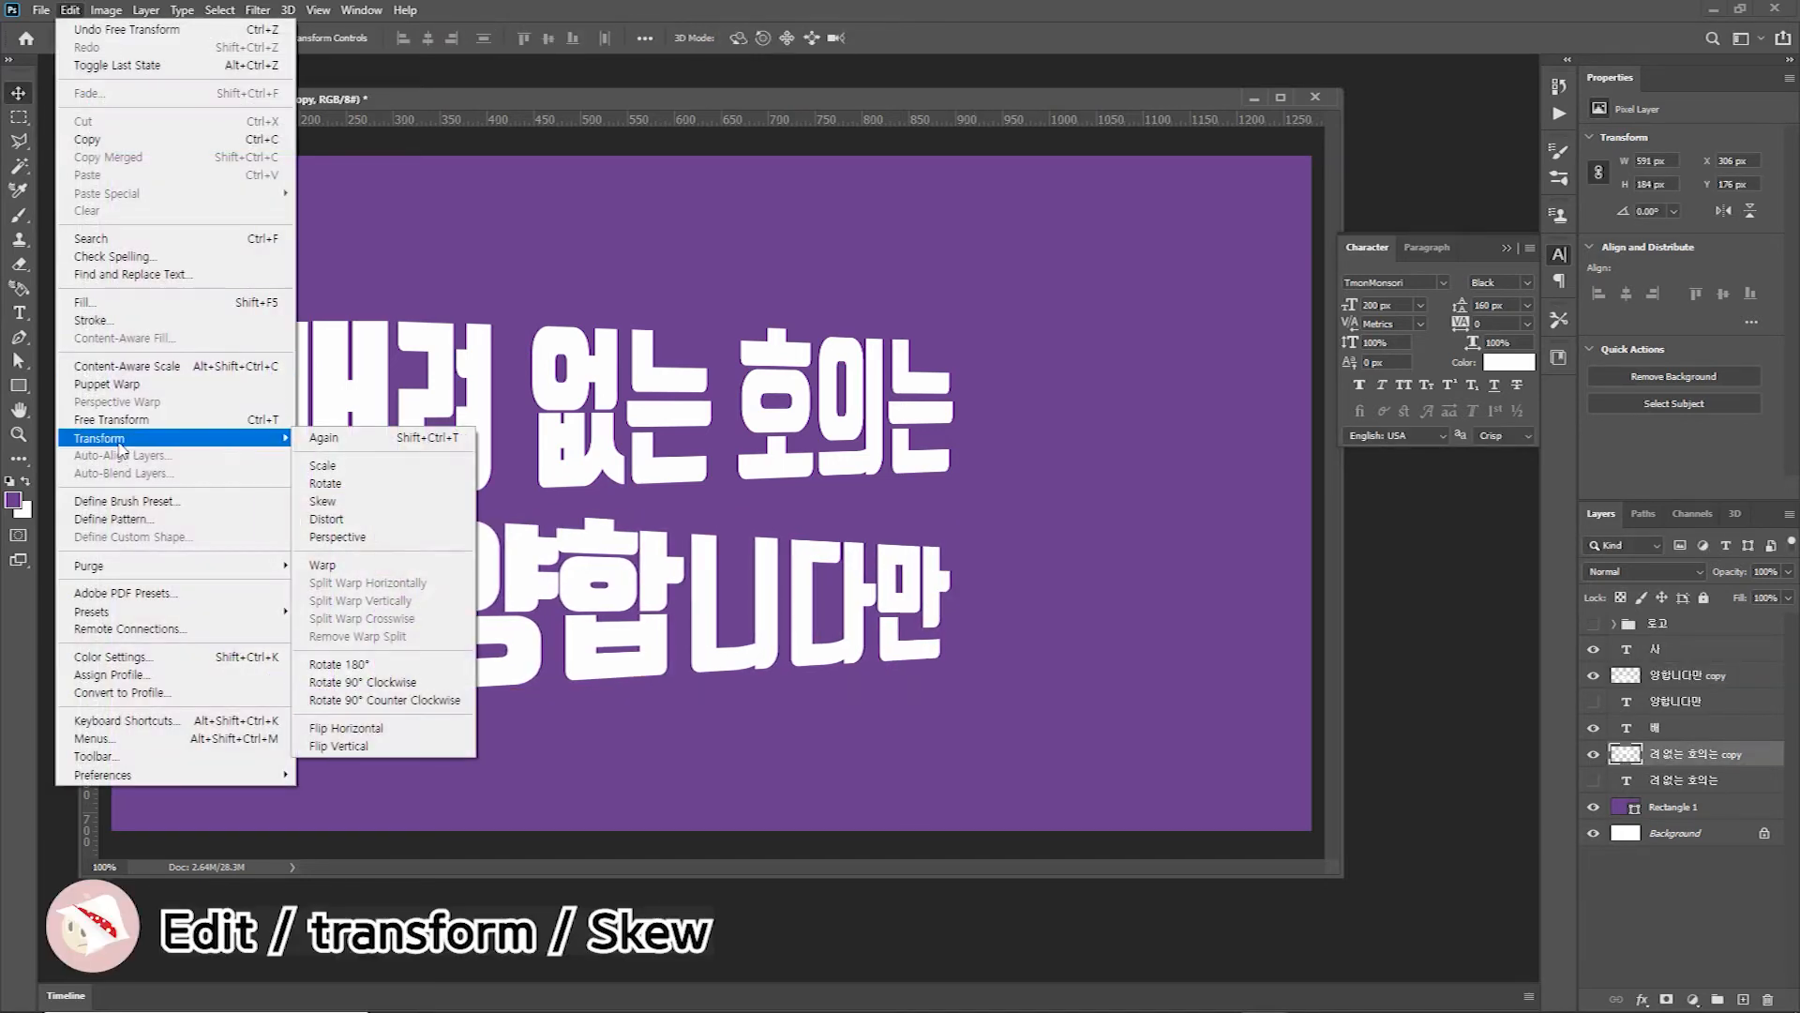
pyautogui.click(378, 508)
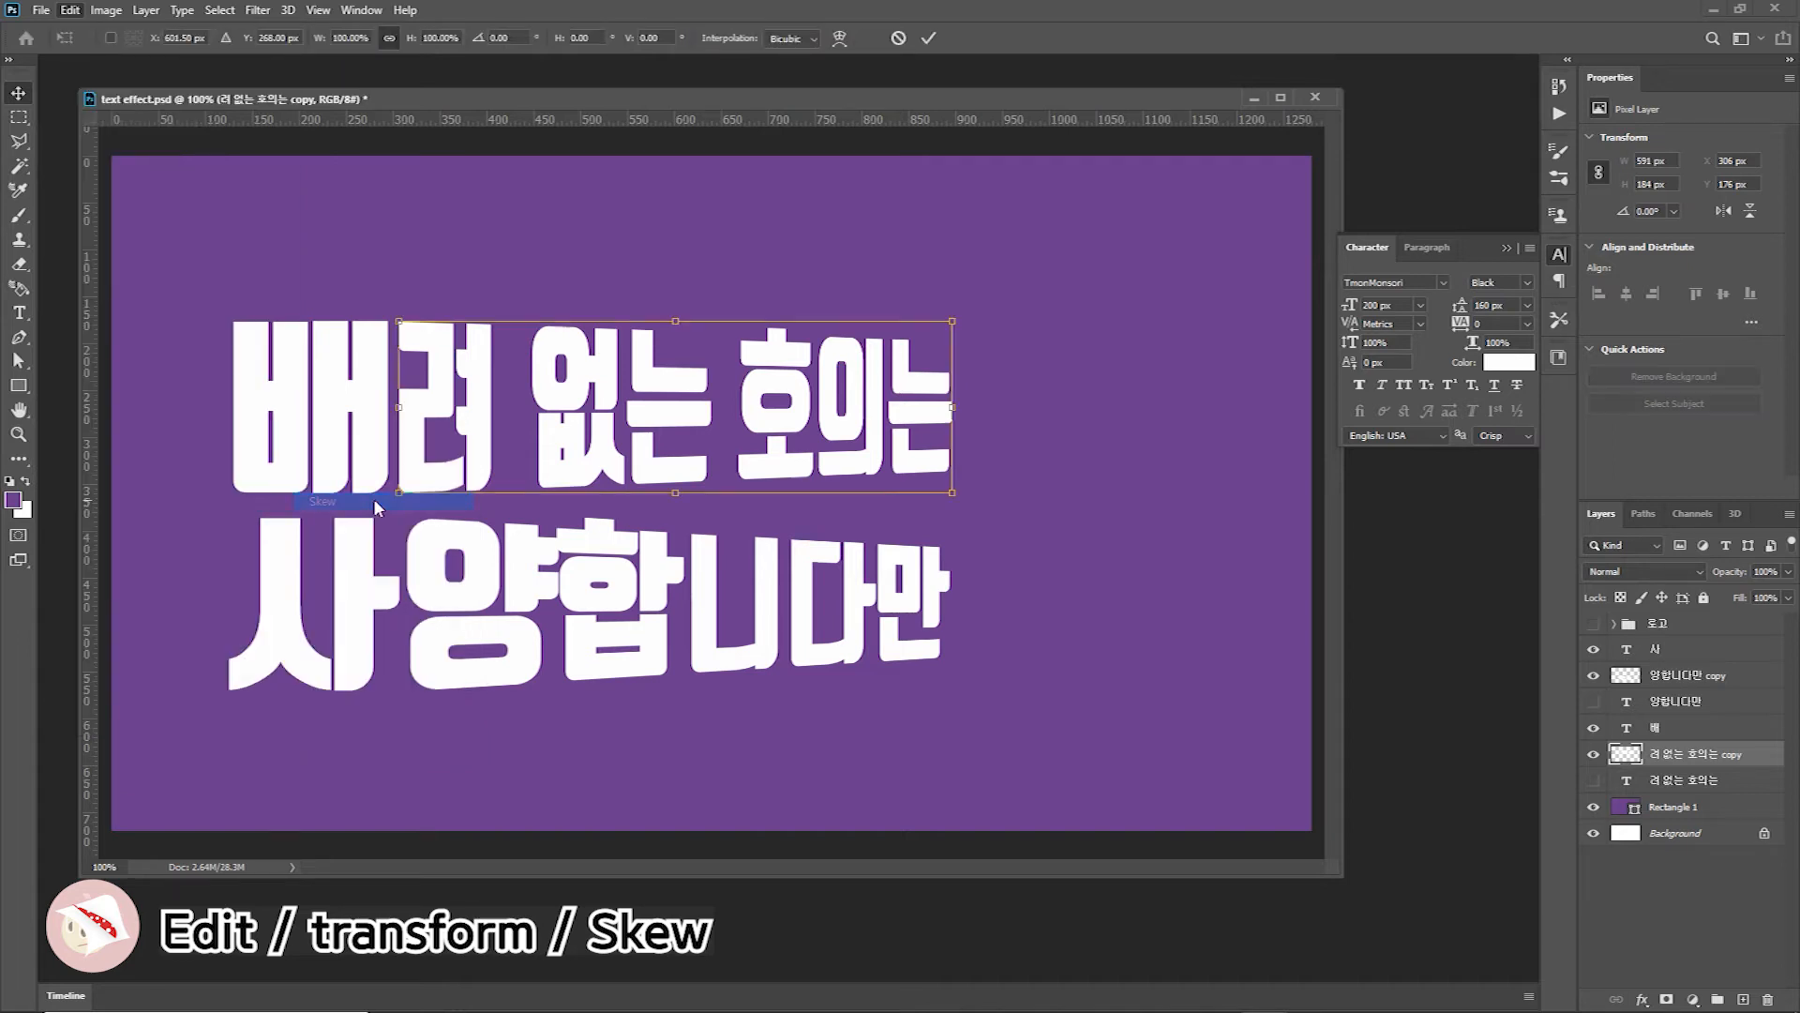
pyautogui.moveTo(952, 321); pyautogui.dragTo(954, 355)
pyautogui.press('Return')
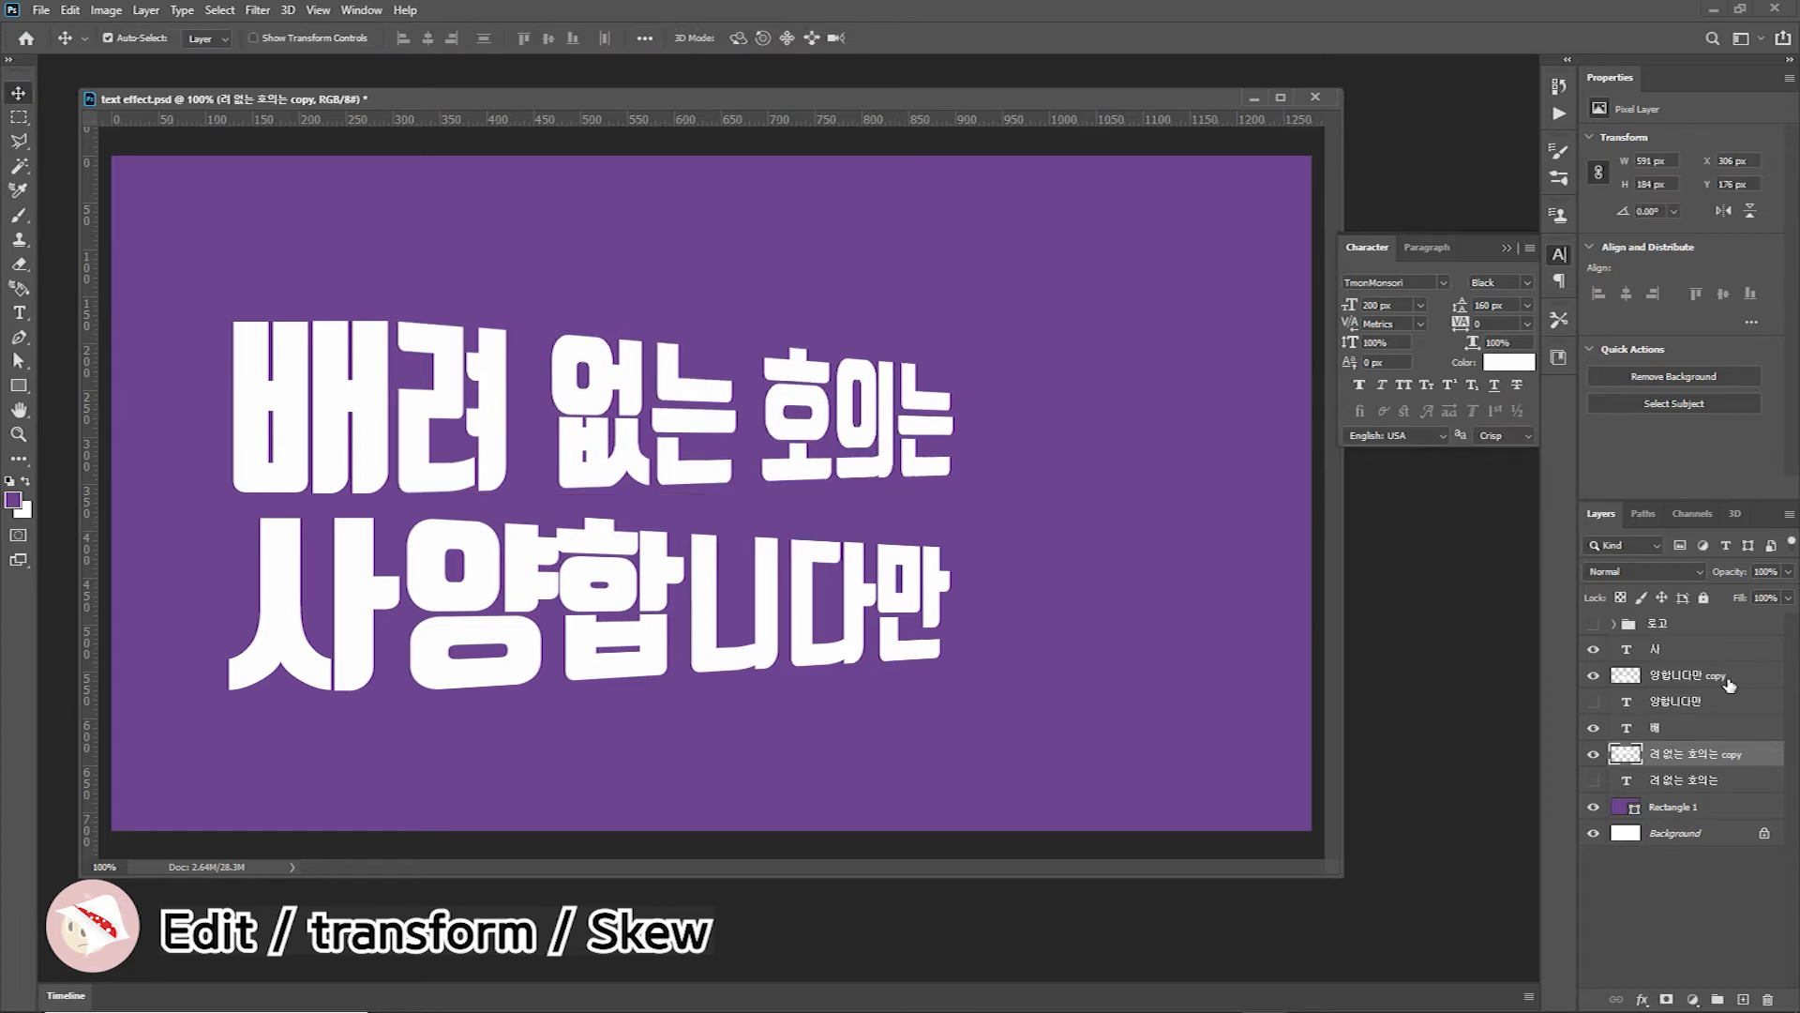
# Skew the "양합니다만 copy" layer by raising both right corners, giving a vertical skew of about -4.74°
pyautogui.click(1728, 675)
pyautogui.click(71, 9)
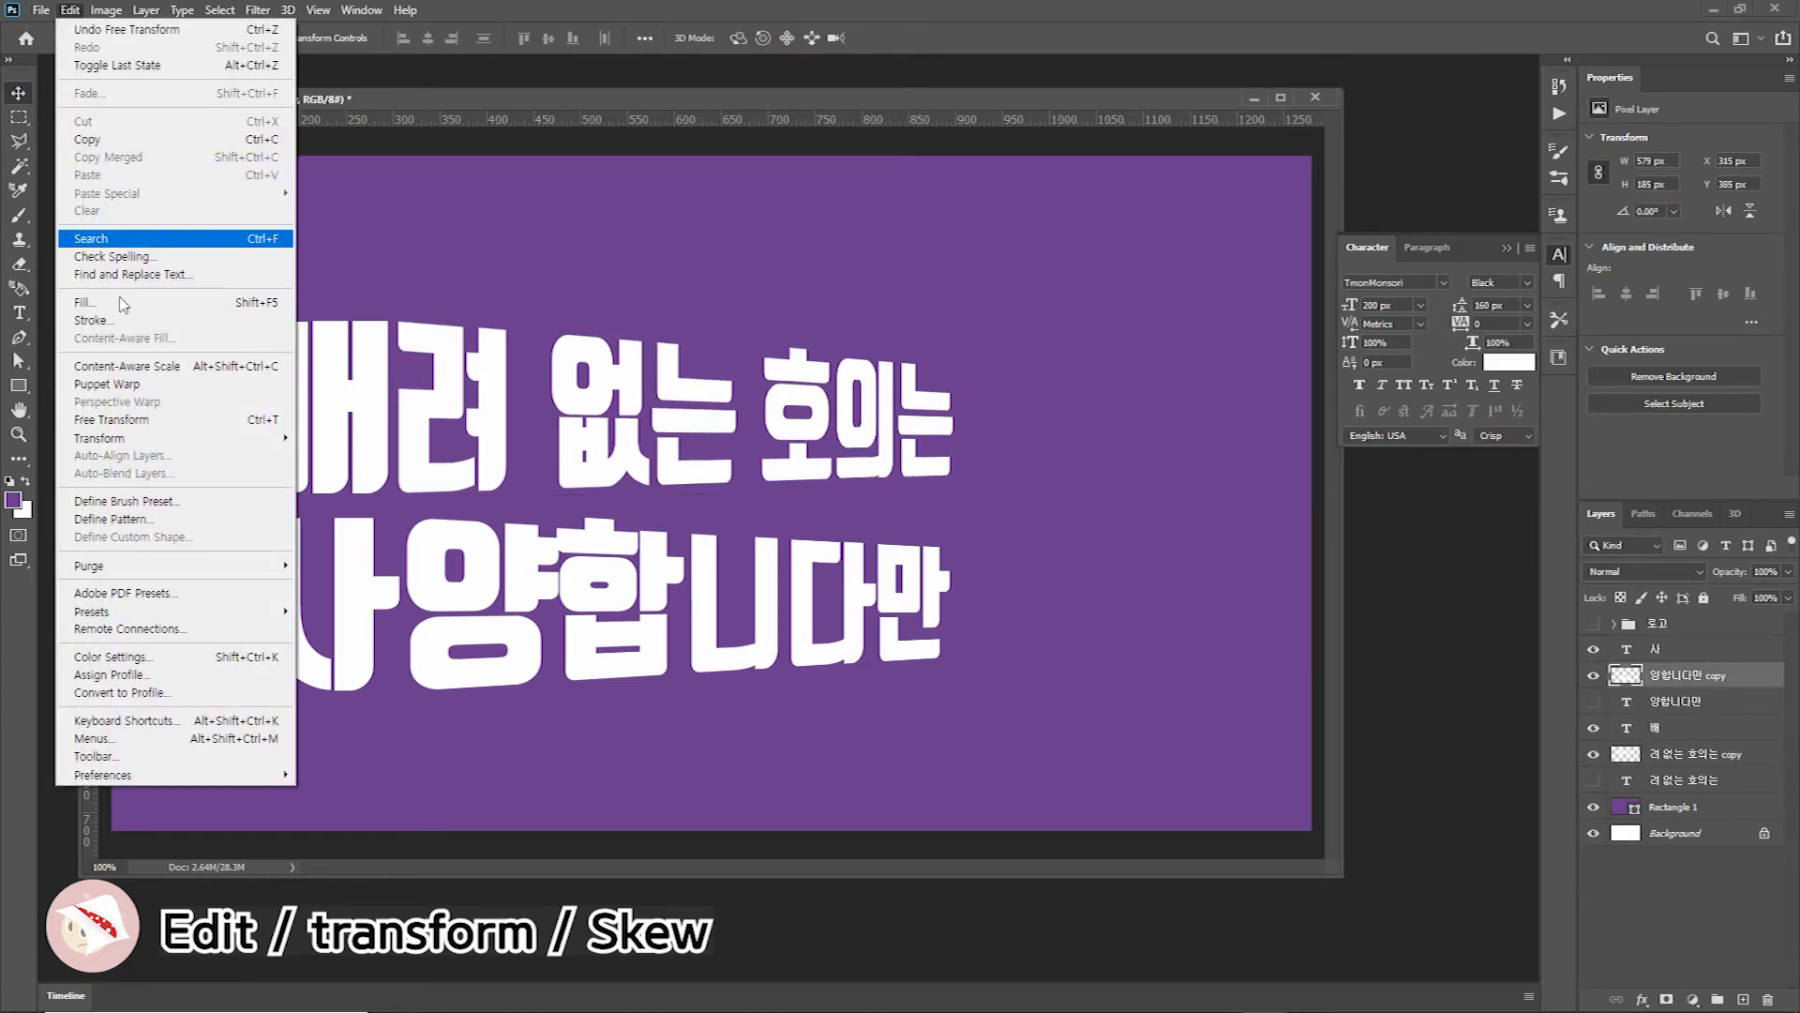
pyautogui.moveTo(272, 438)
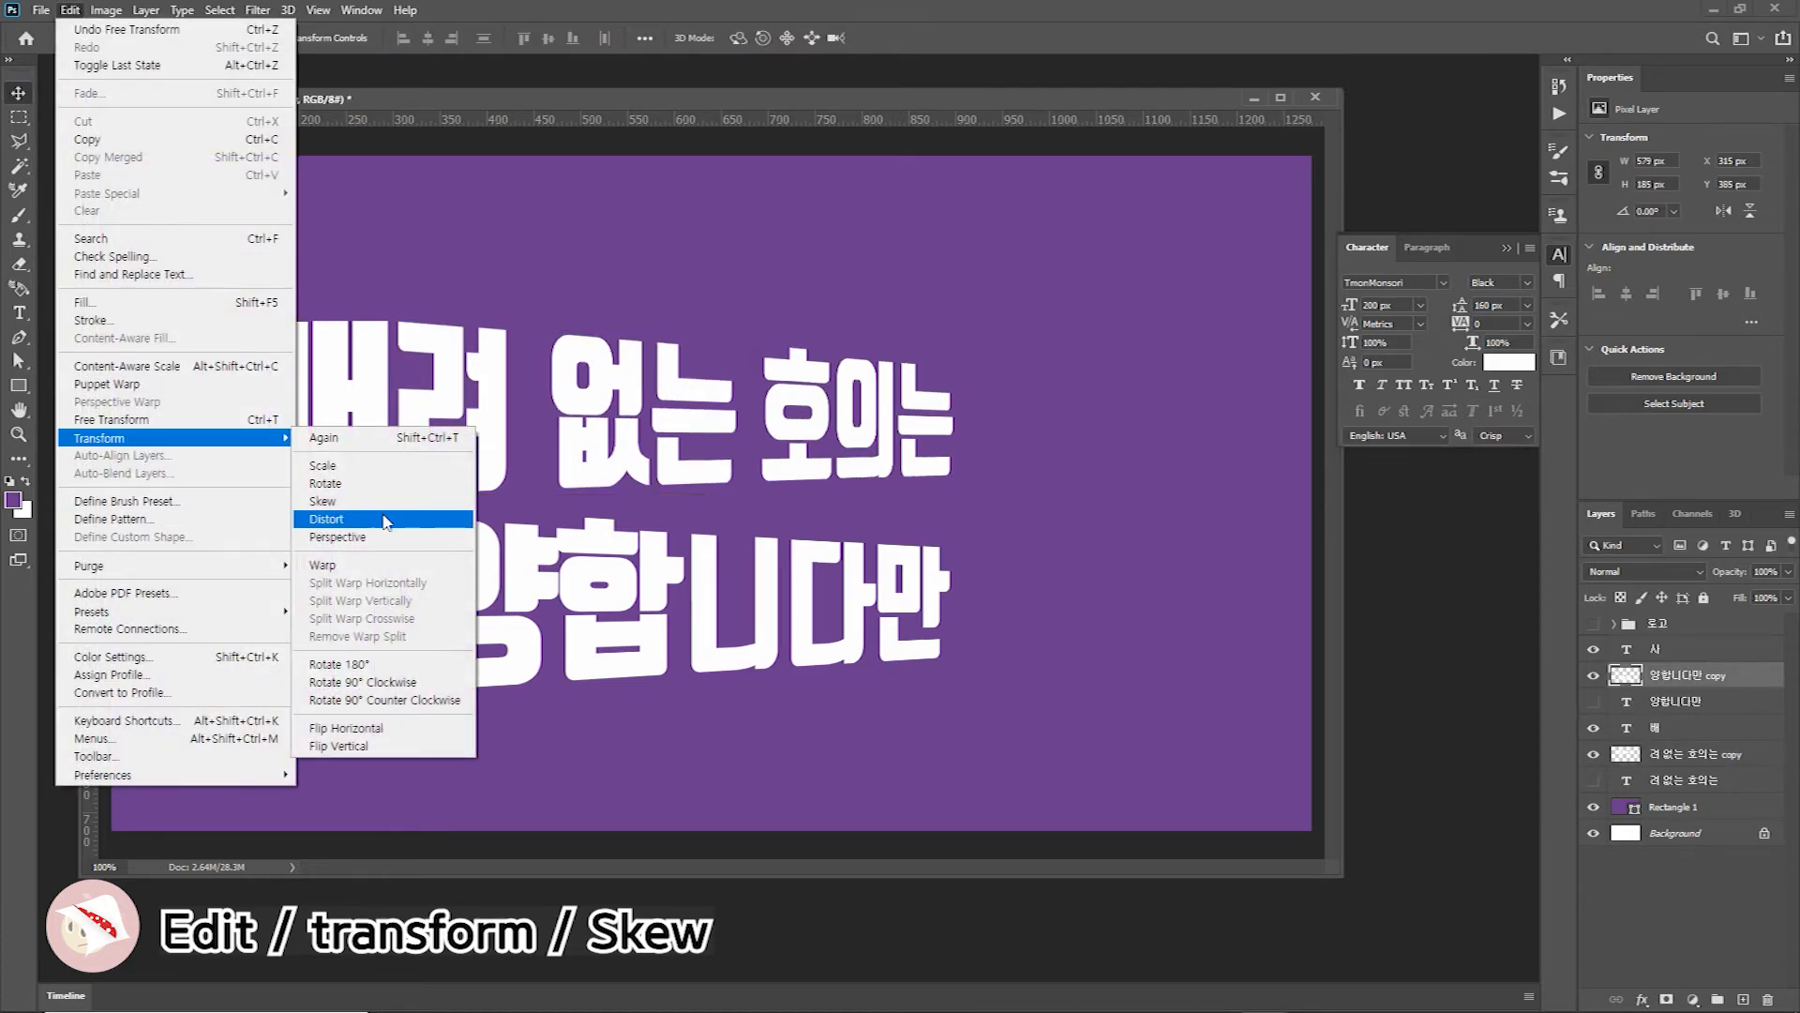
pyautogui.click(382, 502)
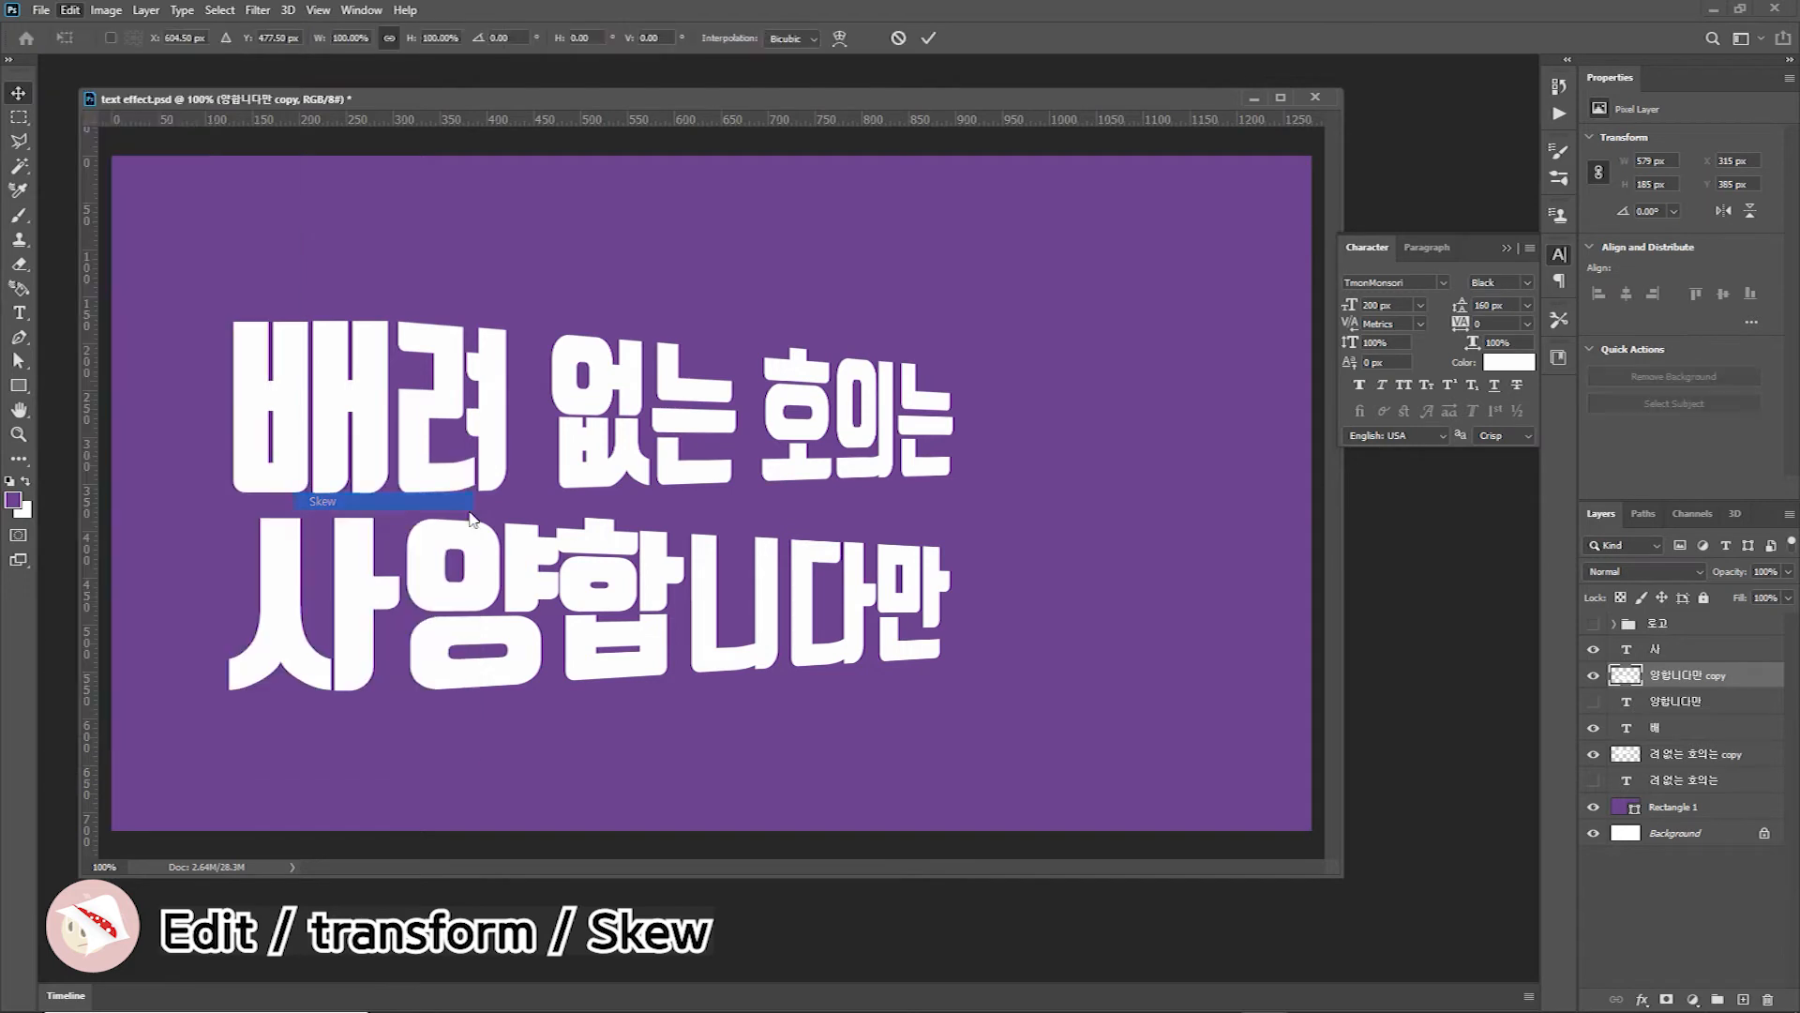
pyautogui.moveTo(952, 520); pyautogui.dragTo(950, 492)
pyautogui.moveTo(950, 689); pyautogui.dragTo(941, 646)
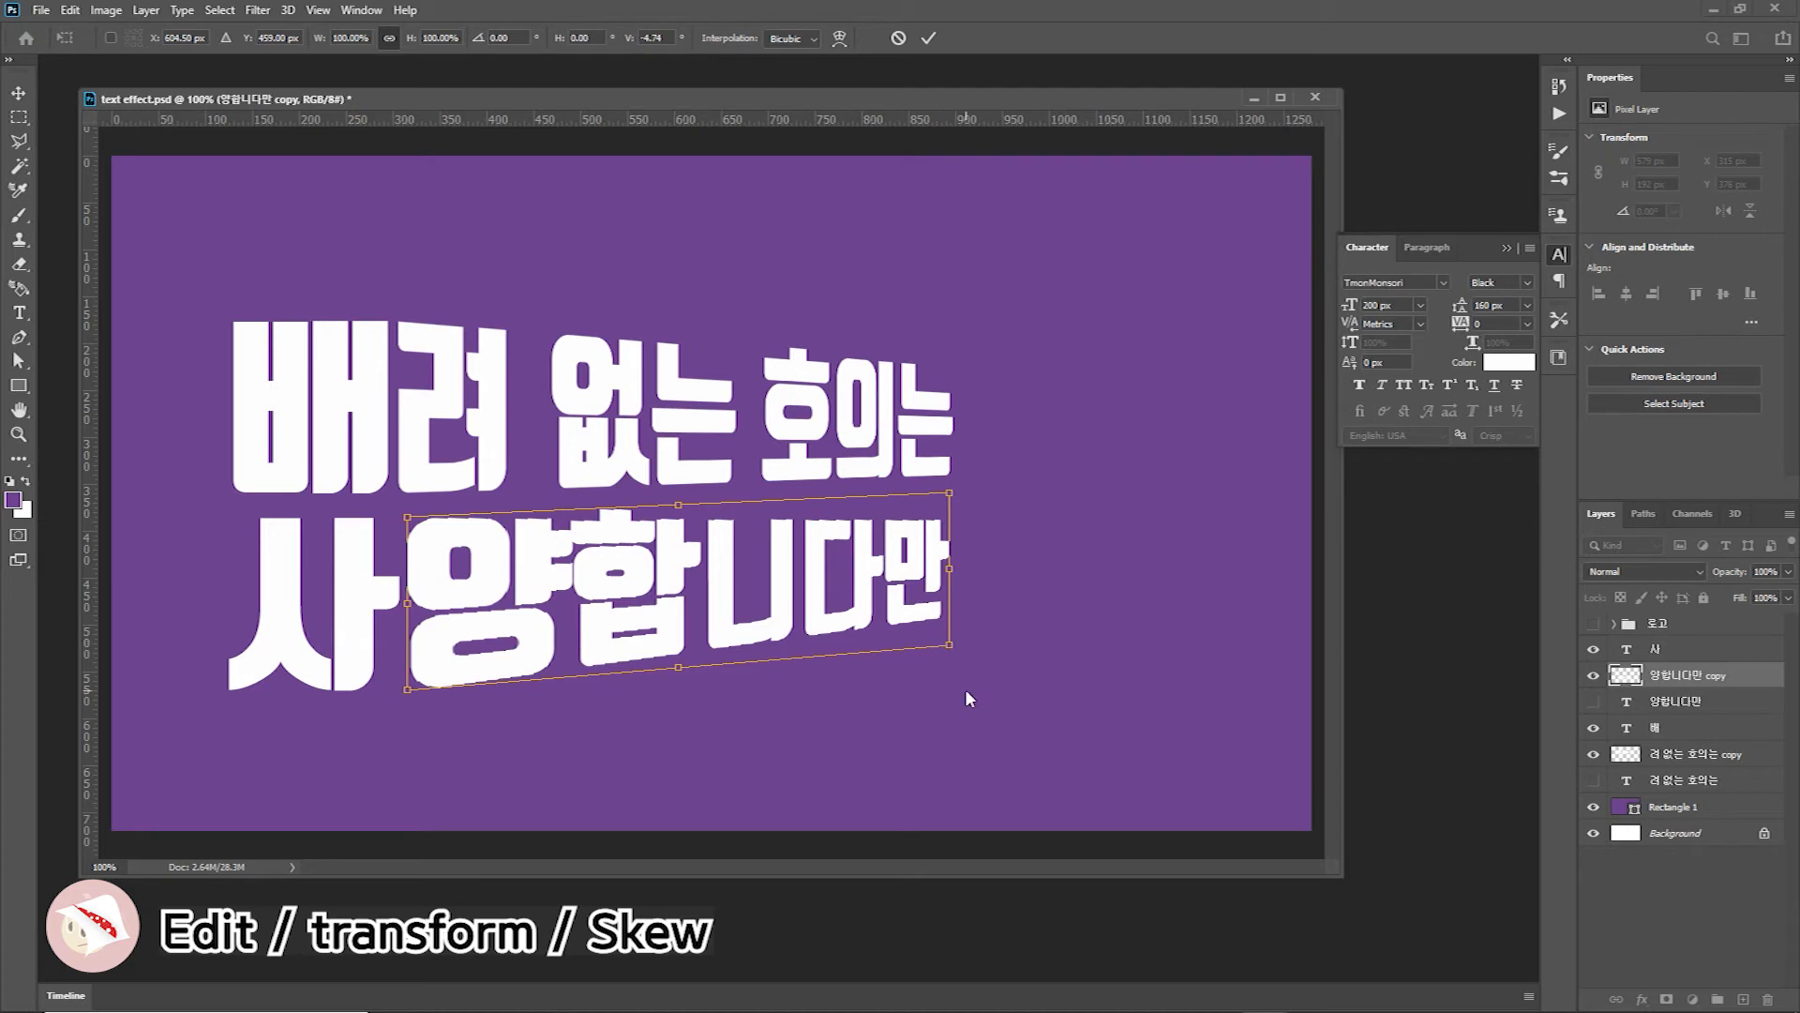
pyautogui.press('Return')
# Select all six text layers, including the hidden originals, and move them together rightward to centre the lettering on the purple background
pyautogui.click(1703, 654)
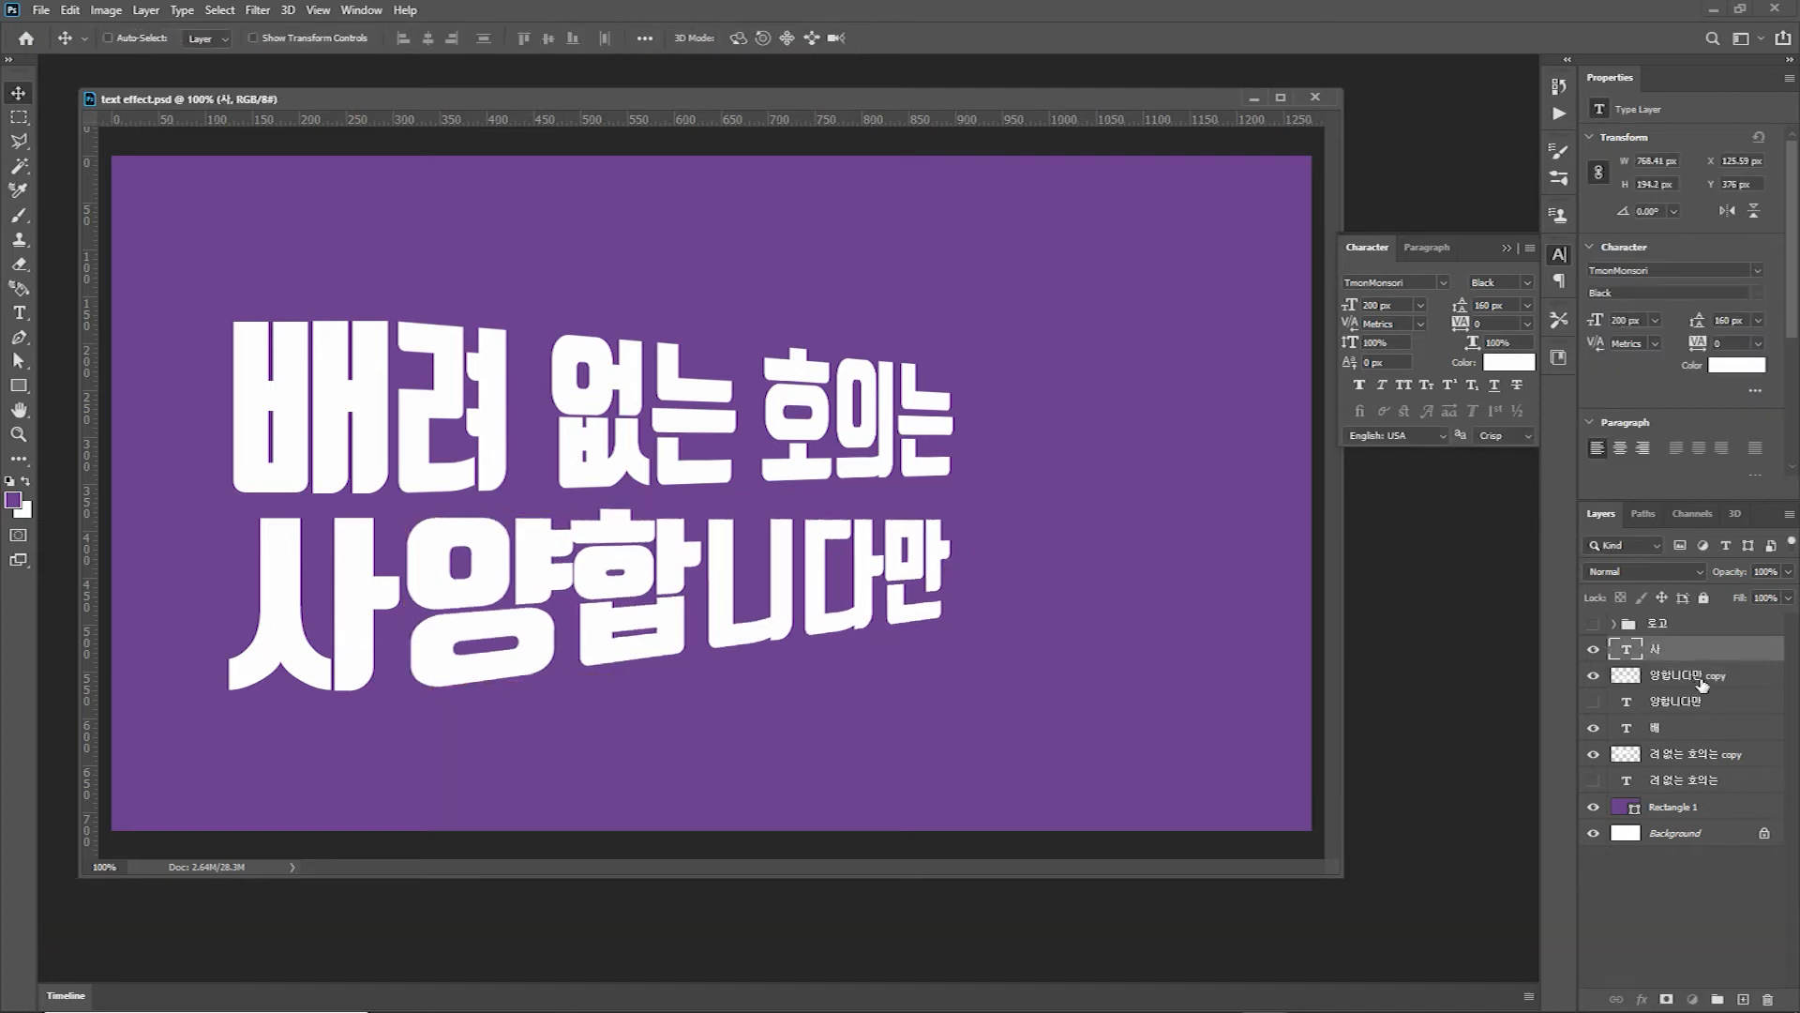
pyautogui.keyDown('ctrl'); pyautogui.click(1703, 679); pyautogui.keyUp('ctrl')
pyautogui.keyDown('ctrl'); pyautogui.click(1684, 731); pyautogui.keyUp('ctrl')
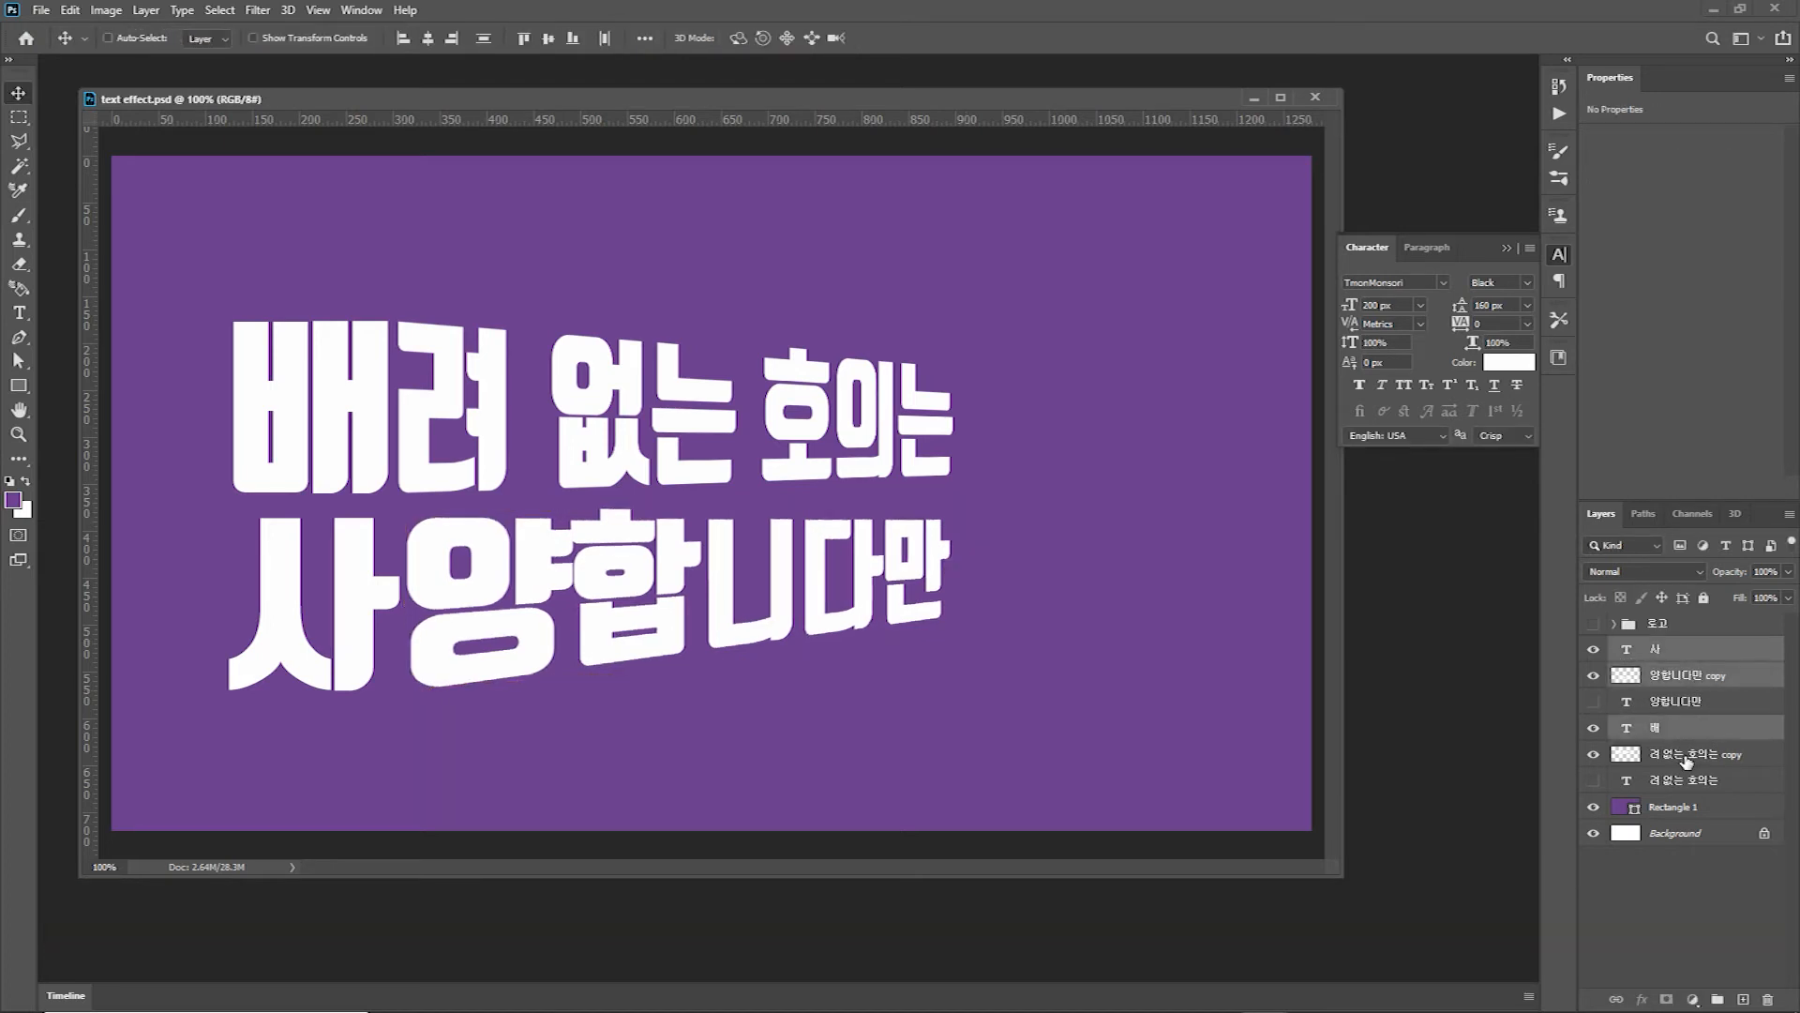
pyautogui.keyDown('ctrl'); pyautogui.click(1687, 761); pyautogui.keyUp('ctrl')
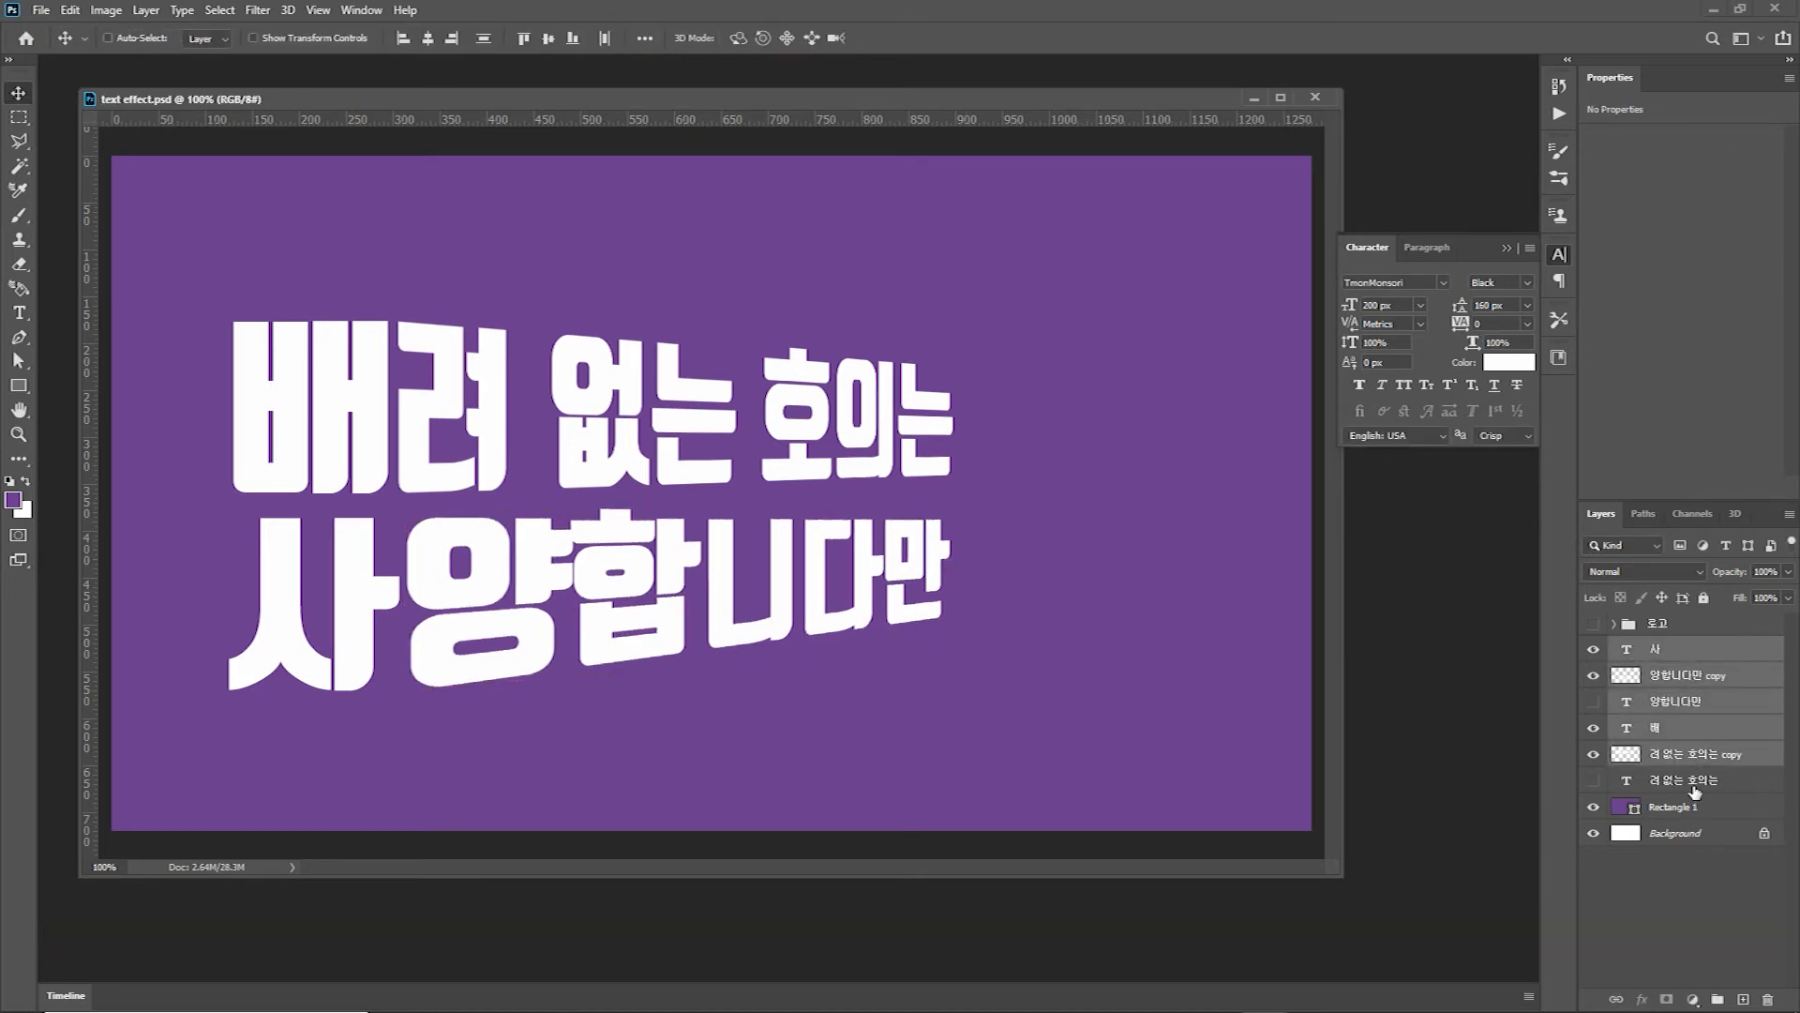
pyautogui.keyDown('ctrl'); pyautogui.click(1693, 784); pyautogui.keyUp('ctrl')
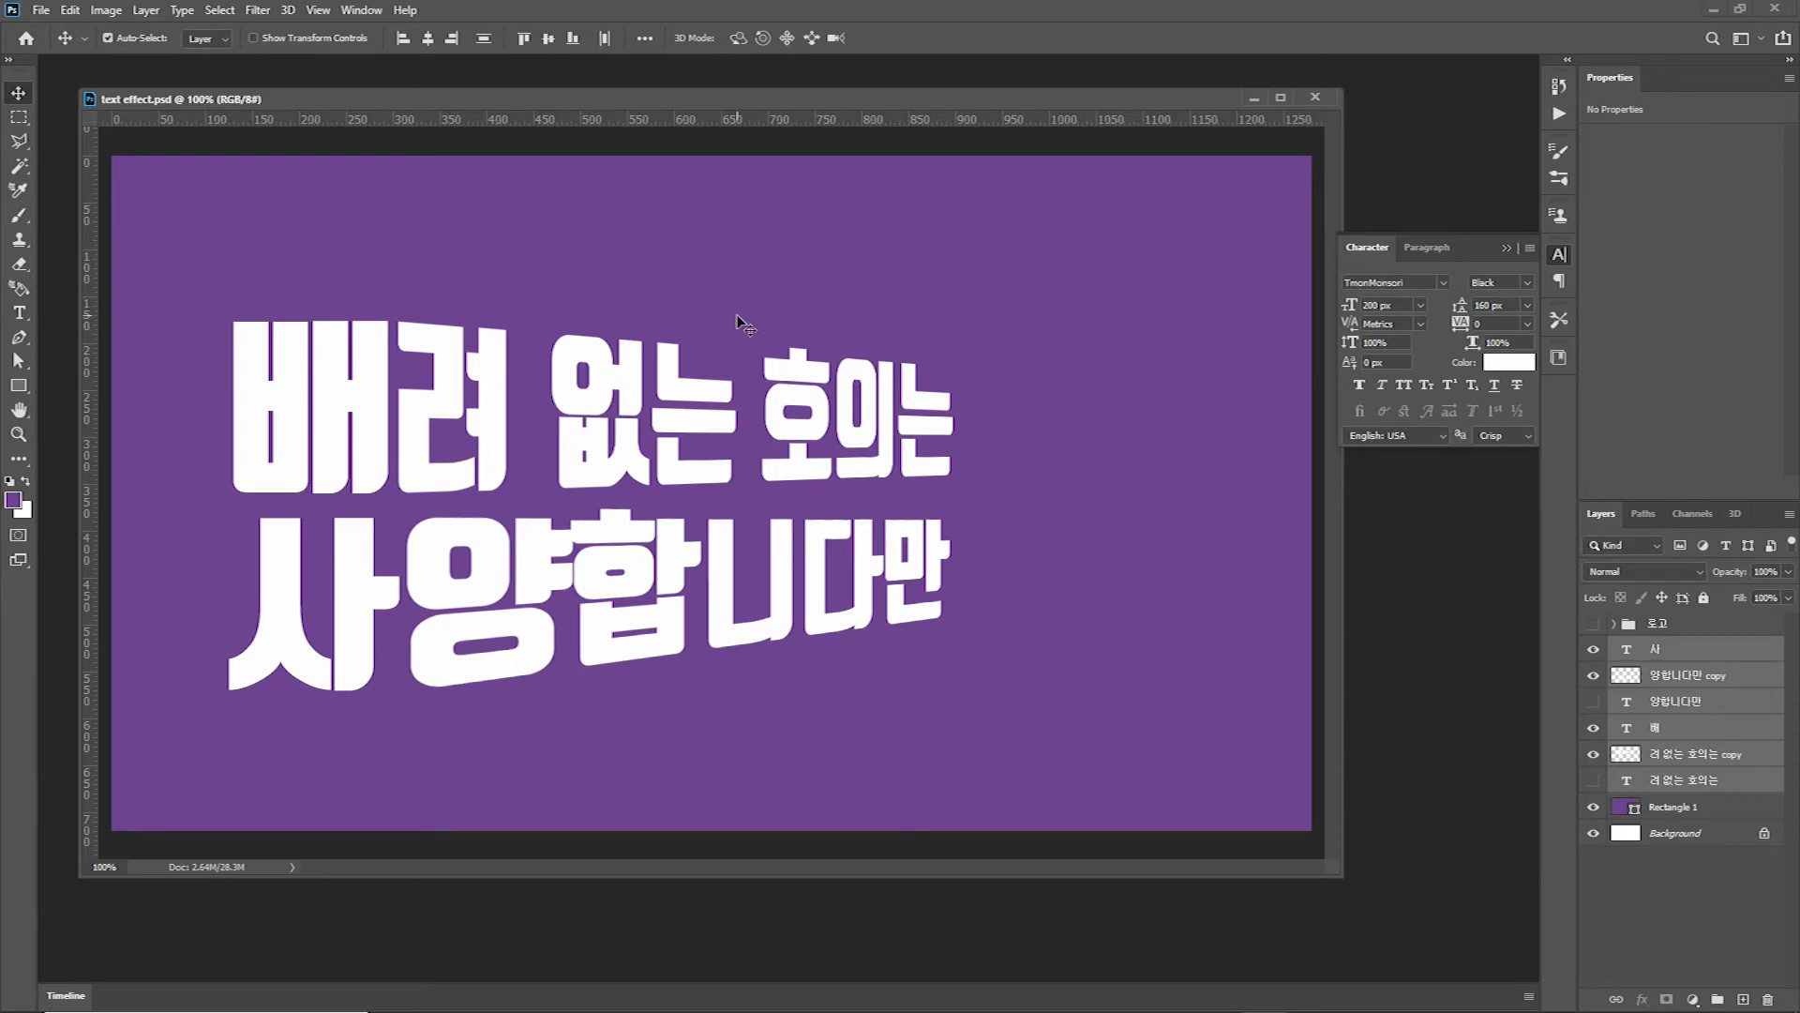
pyautogui.hotkey('shift', 'Right')
pyautogui.hotkey('shift', 'Right')
pyautogui.hotkey('shift', 'Right')
pyautogui.hotkey('shift', 'Right')
pyautogui.hotkey('shift', 'Right')
pyautogui.hotkey('shift', 'Right')
pyautogui.hotkey('shift', 'Right')
pyautogui.hotkey('shift', 'Right')
pyautogui.hotkey('shift', 'Right')
pyautogui.hotkey('shift', 'Right')
pyautogui.hotkey('shift', 'Right')
pyautogui.hotkey('shift', 'Right')
pyautogui.hotkey('shift', 'Right')
pyautogui.hotkey('shift', 'Right')
pyautogui.hotkey('shift', 'Right')
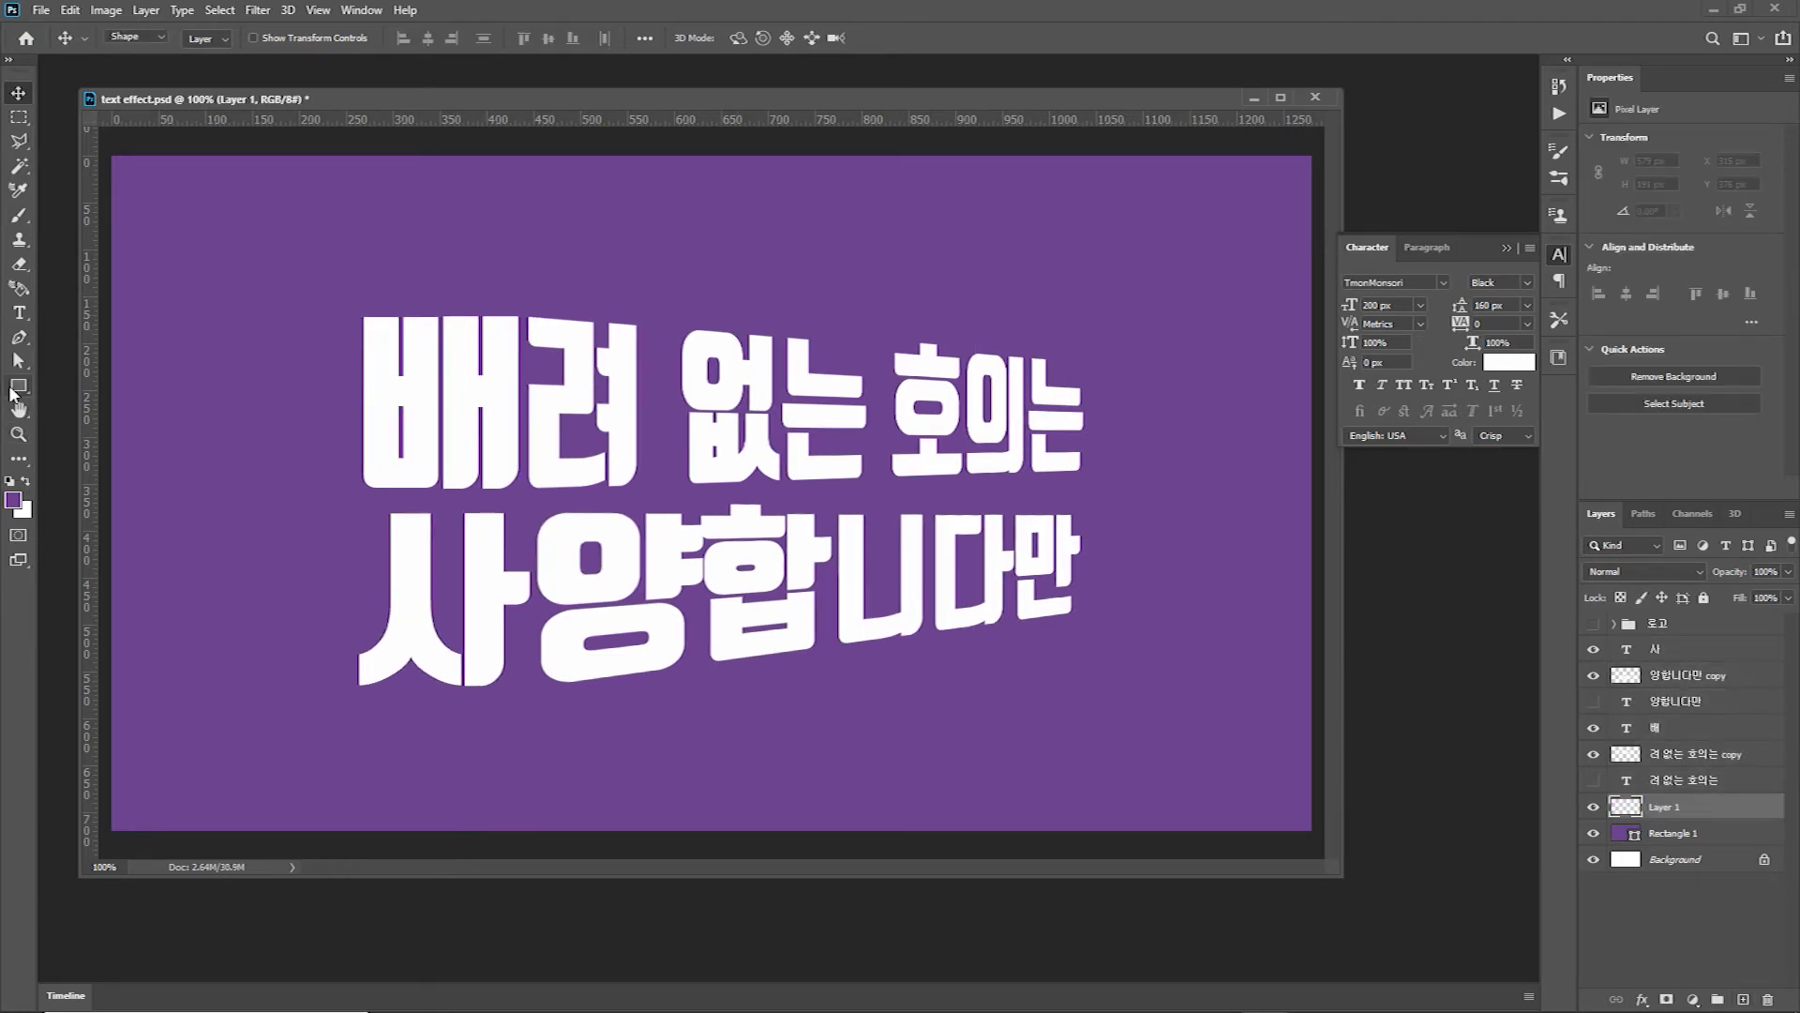
# Draw a rounded rectangle of about 841 × 445 px with 20 px corners behind the text and fill it with #5aadfb
pyautogui.click(16, 387)
pyautogui.moveTo(328, 289); pyautogui.dragTo(1118, 706)
pyautogui.doubleClick(1627, 812)
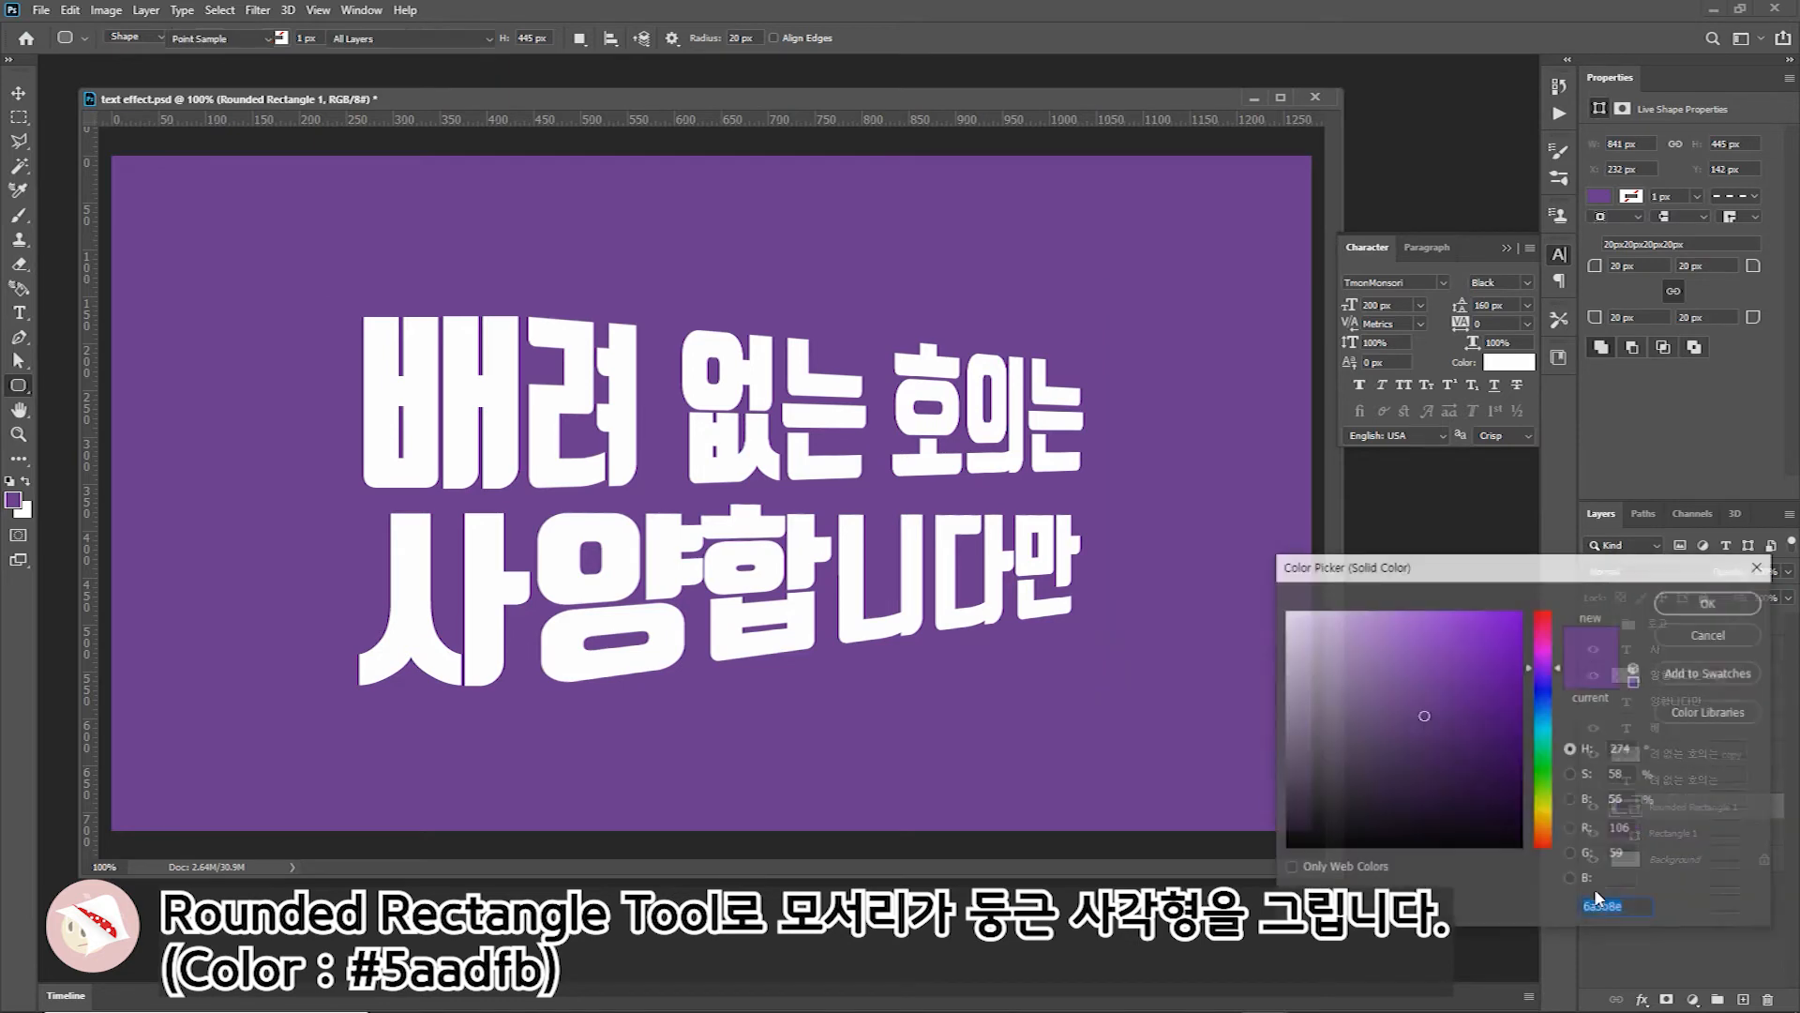
pyautogui.write('5aadfb')
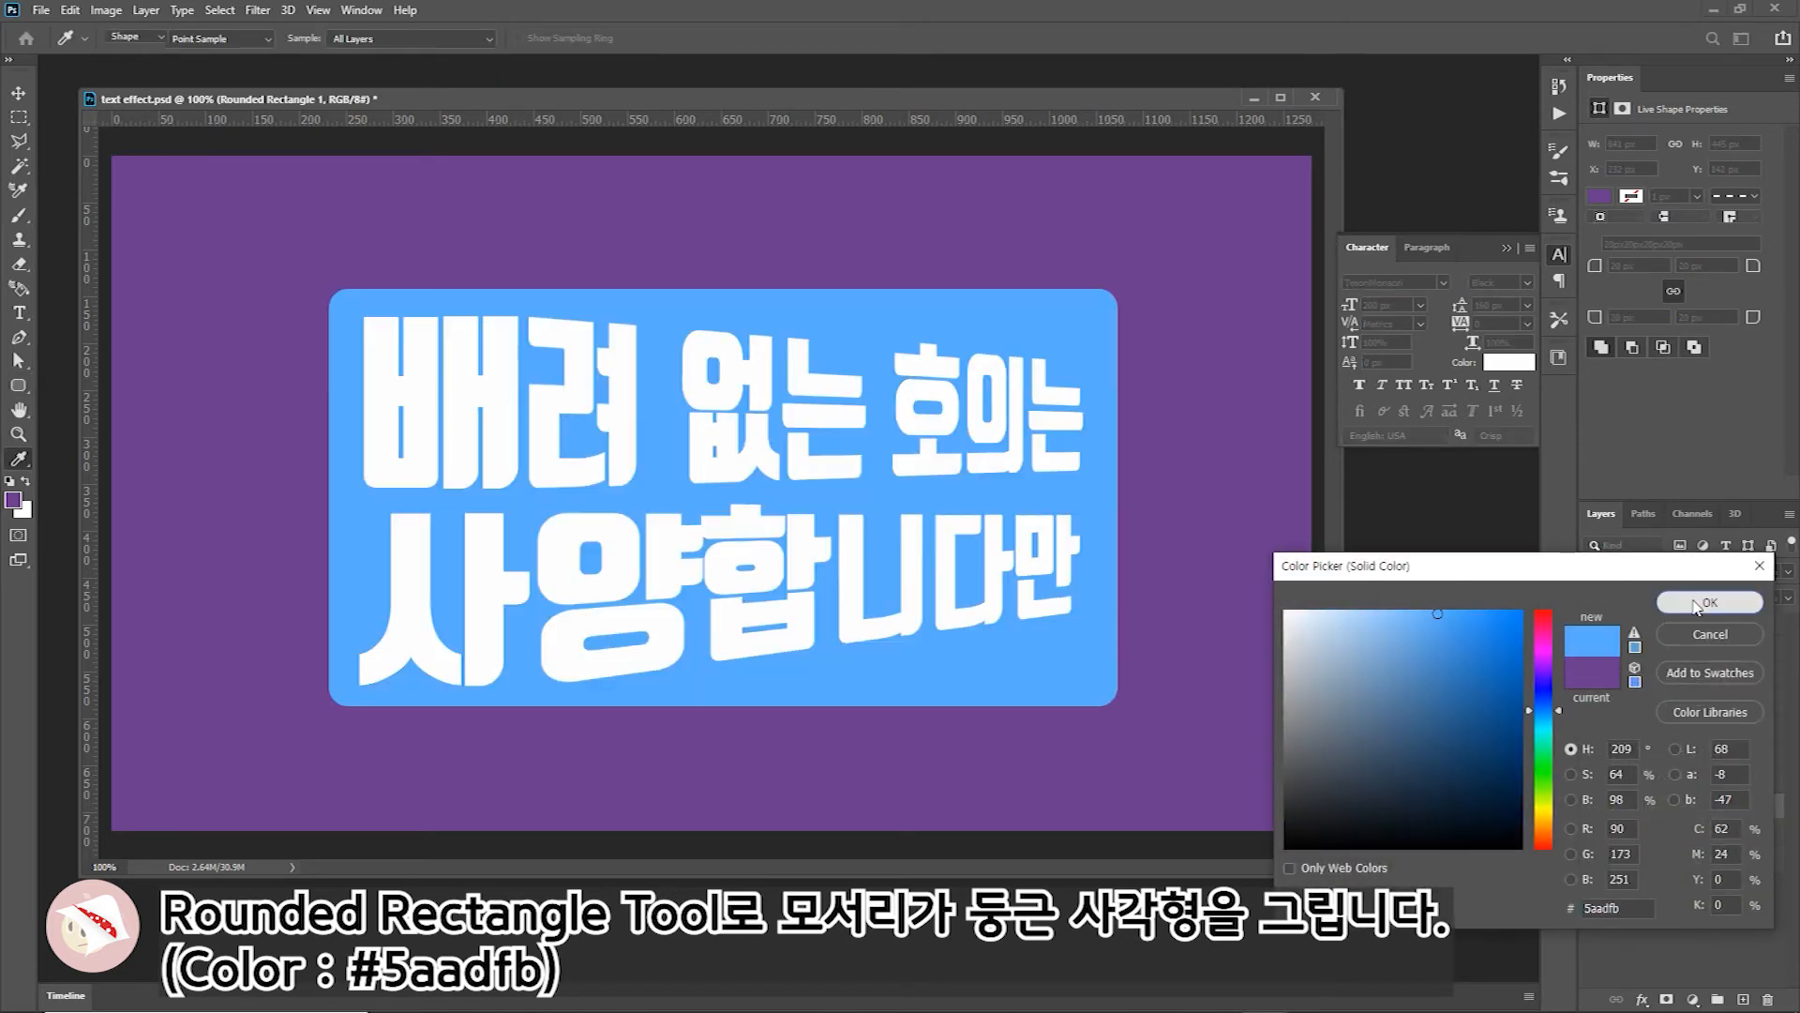
pyautogui.click(1710, 602)
# Add a Stroke layer style to the rounded rectangle: 10 px, Center position, Color fill type, #ffffff
pyautogui.click(1641, 1000)
pyautogui.click(1672, 864)
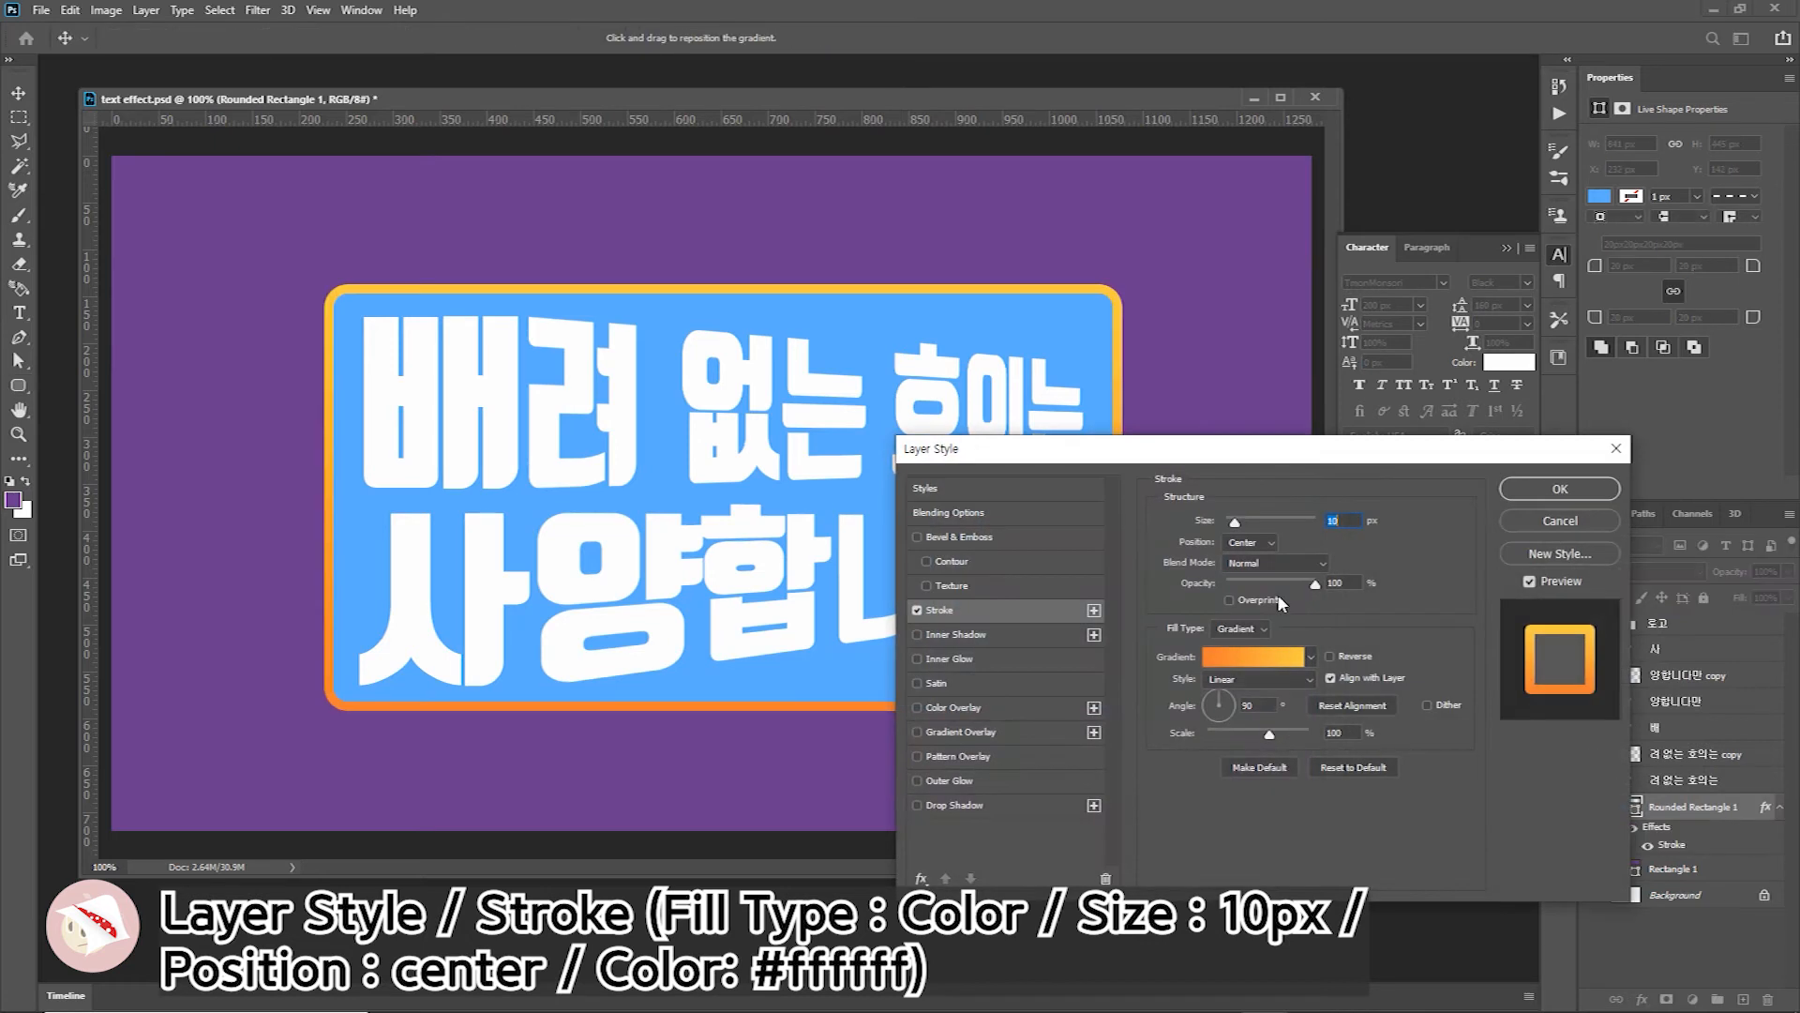
pyautogui.click(1243, 629)
pyautogui.click(1231, 665)
pyautogui.click(1204, 655)
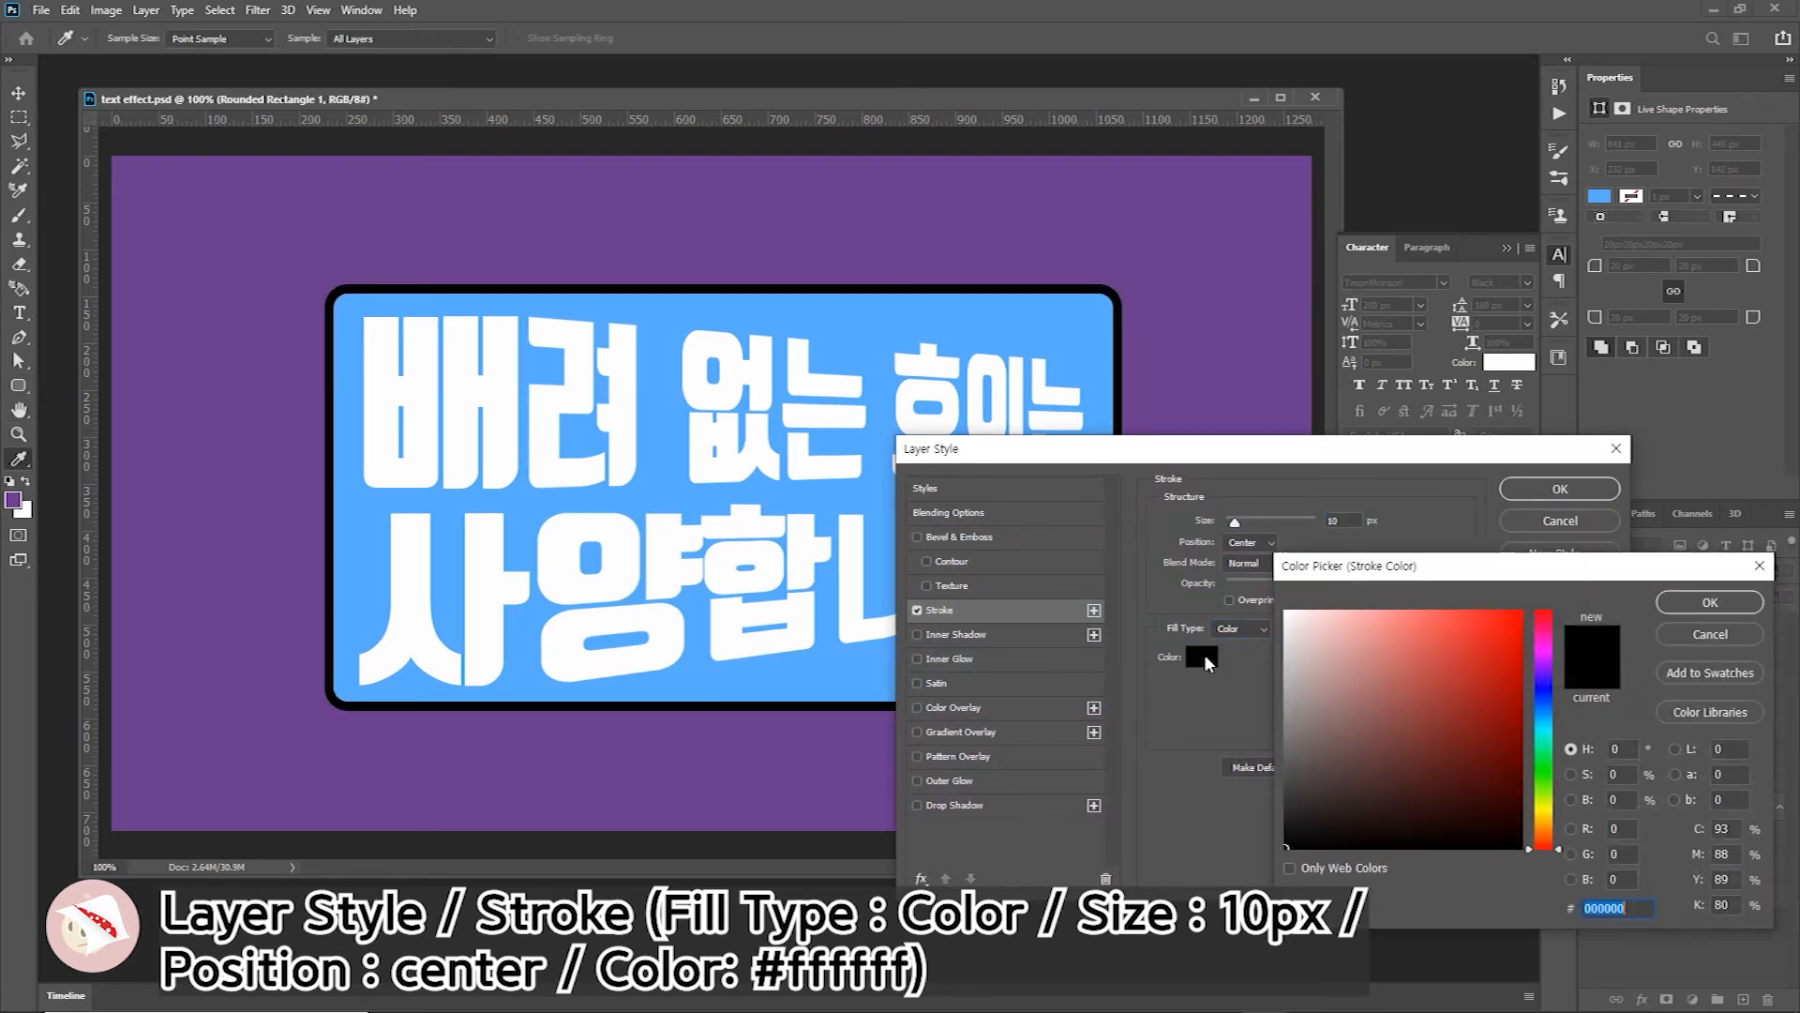
pyautogui.write('ffffff')
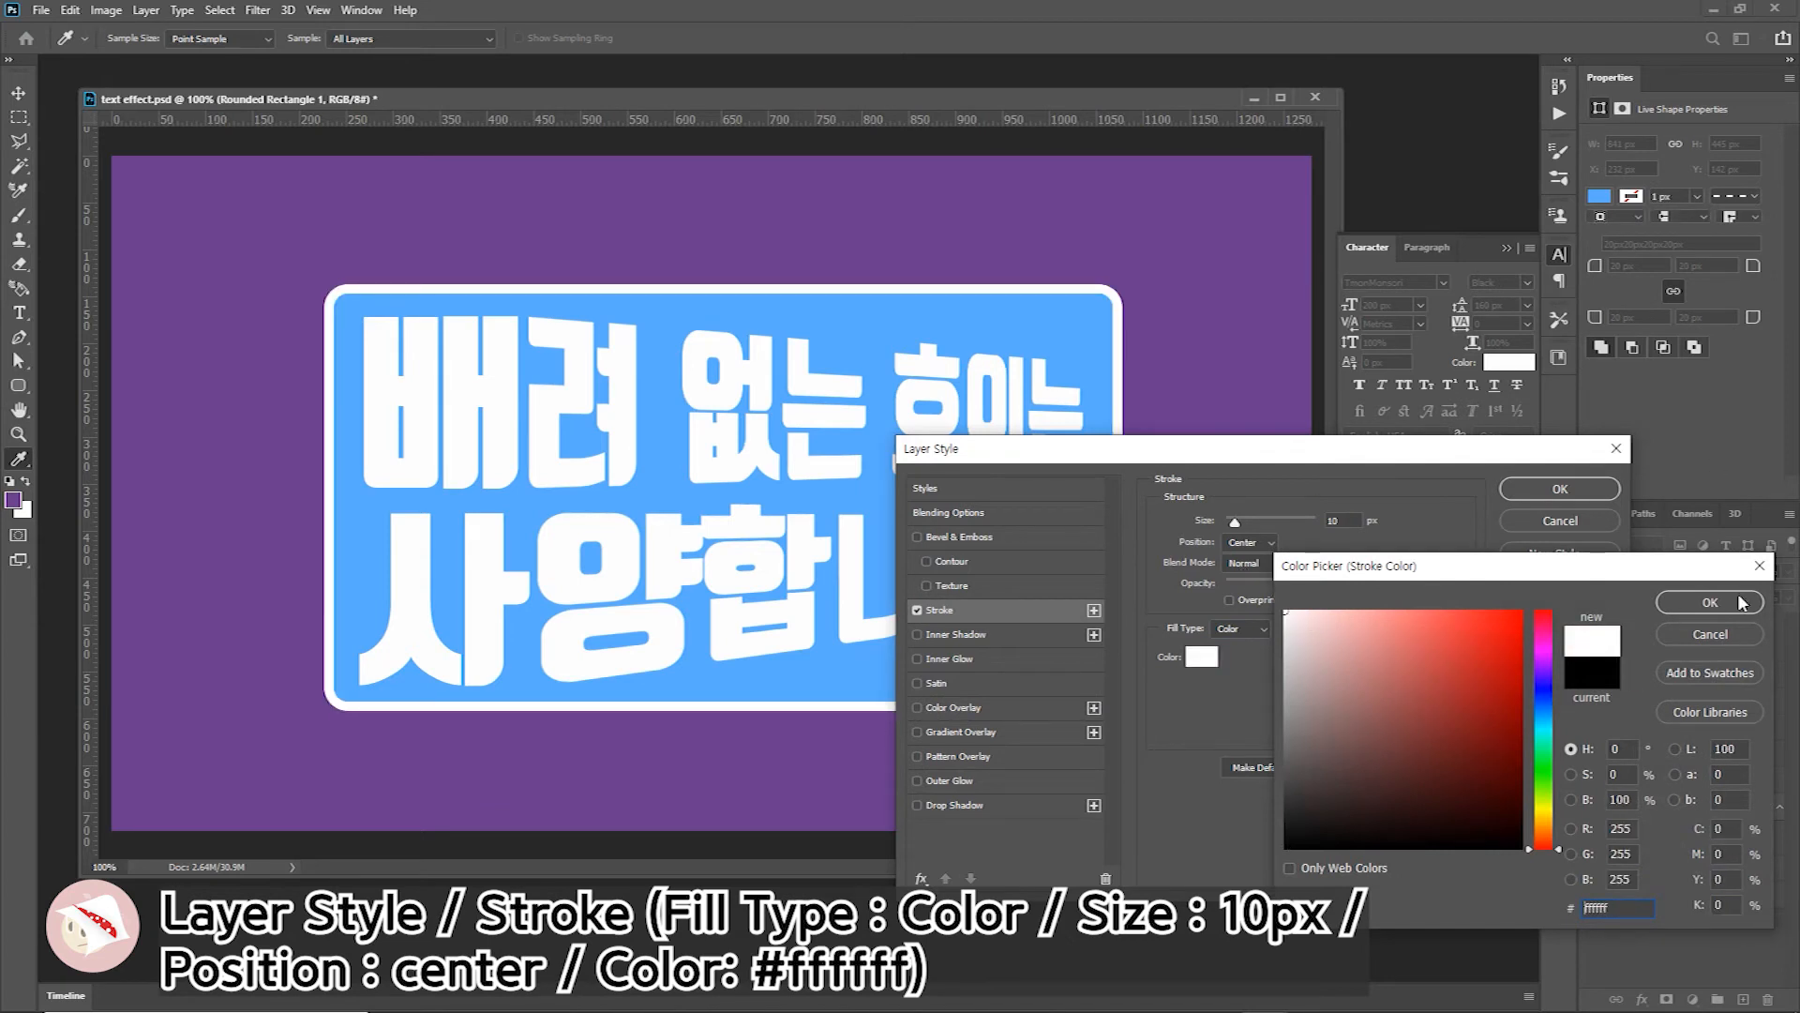
pyautogui.click(1742, 602)
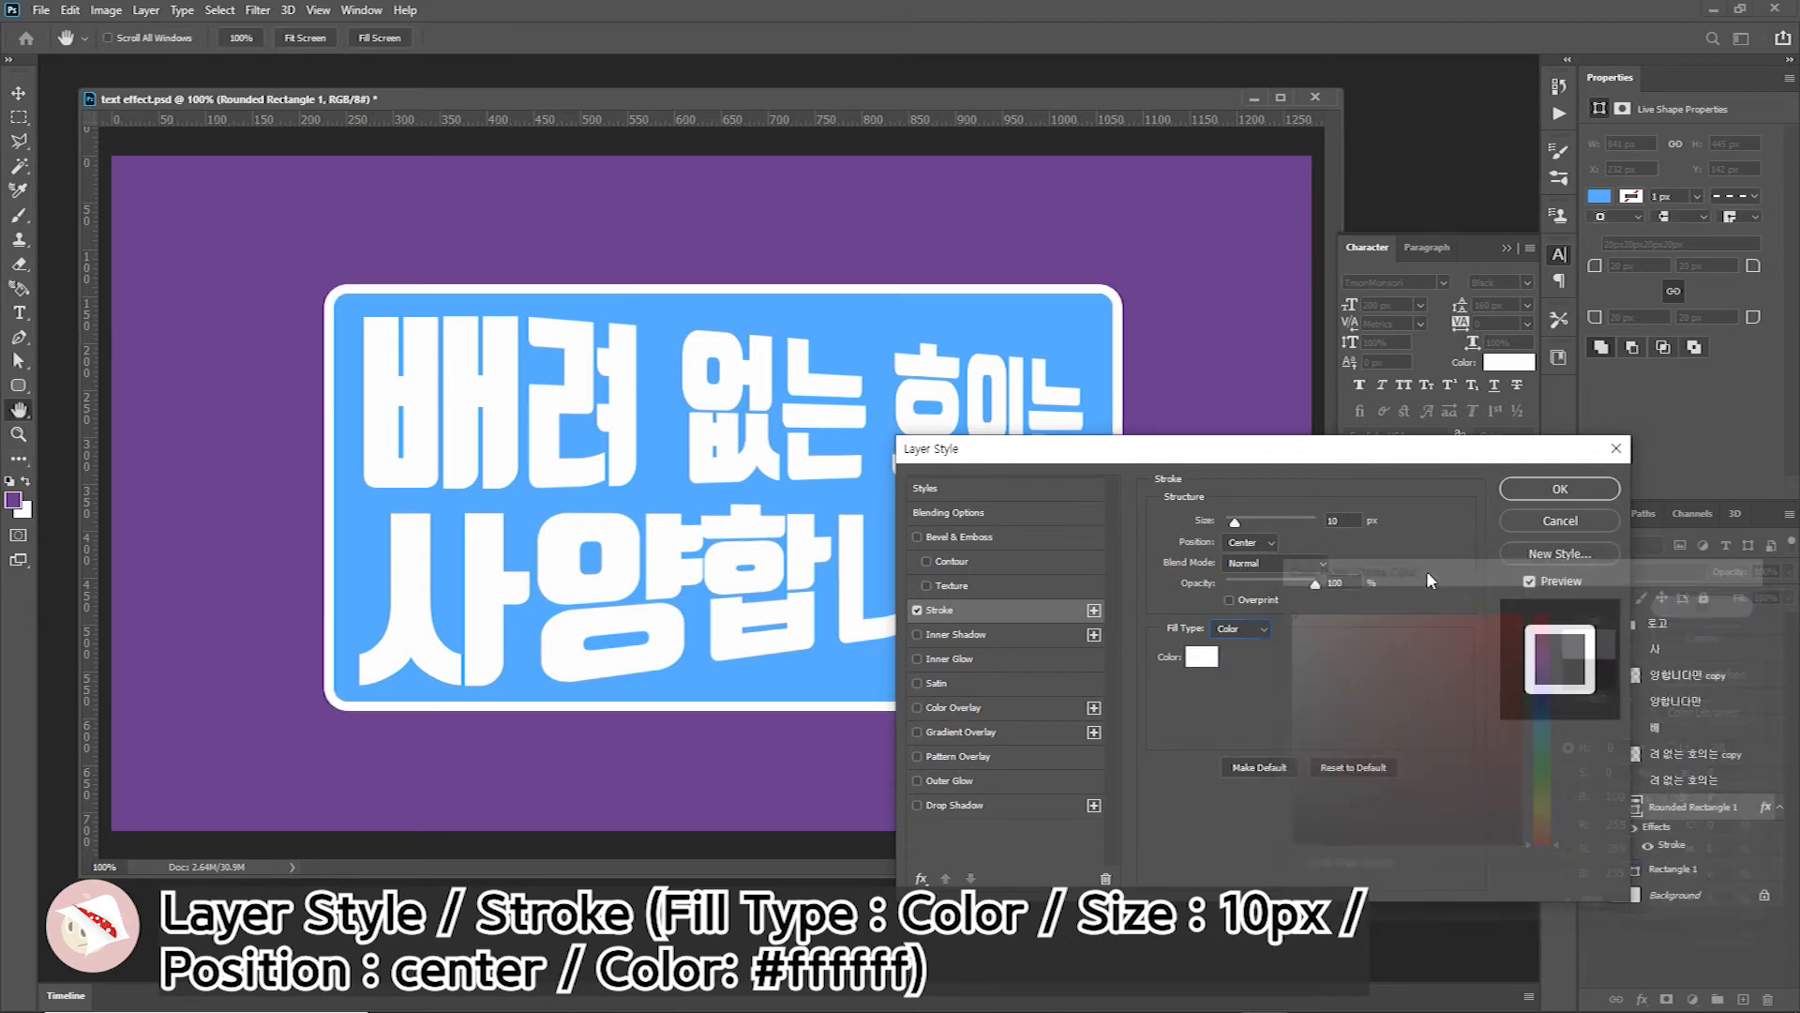
pyautogui.click(1554, 492)
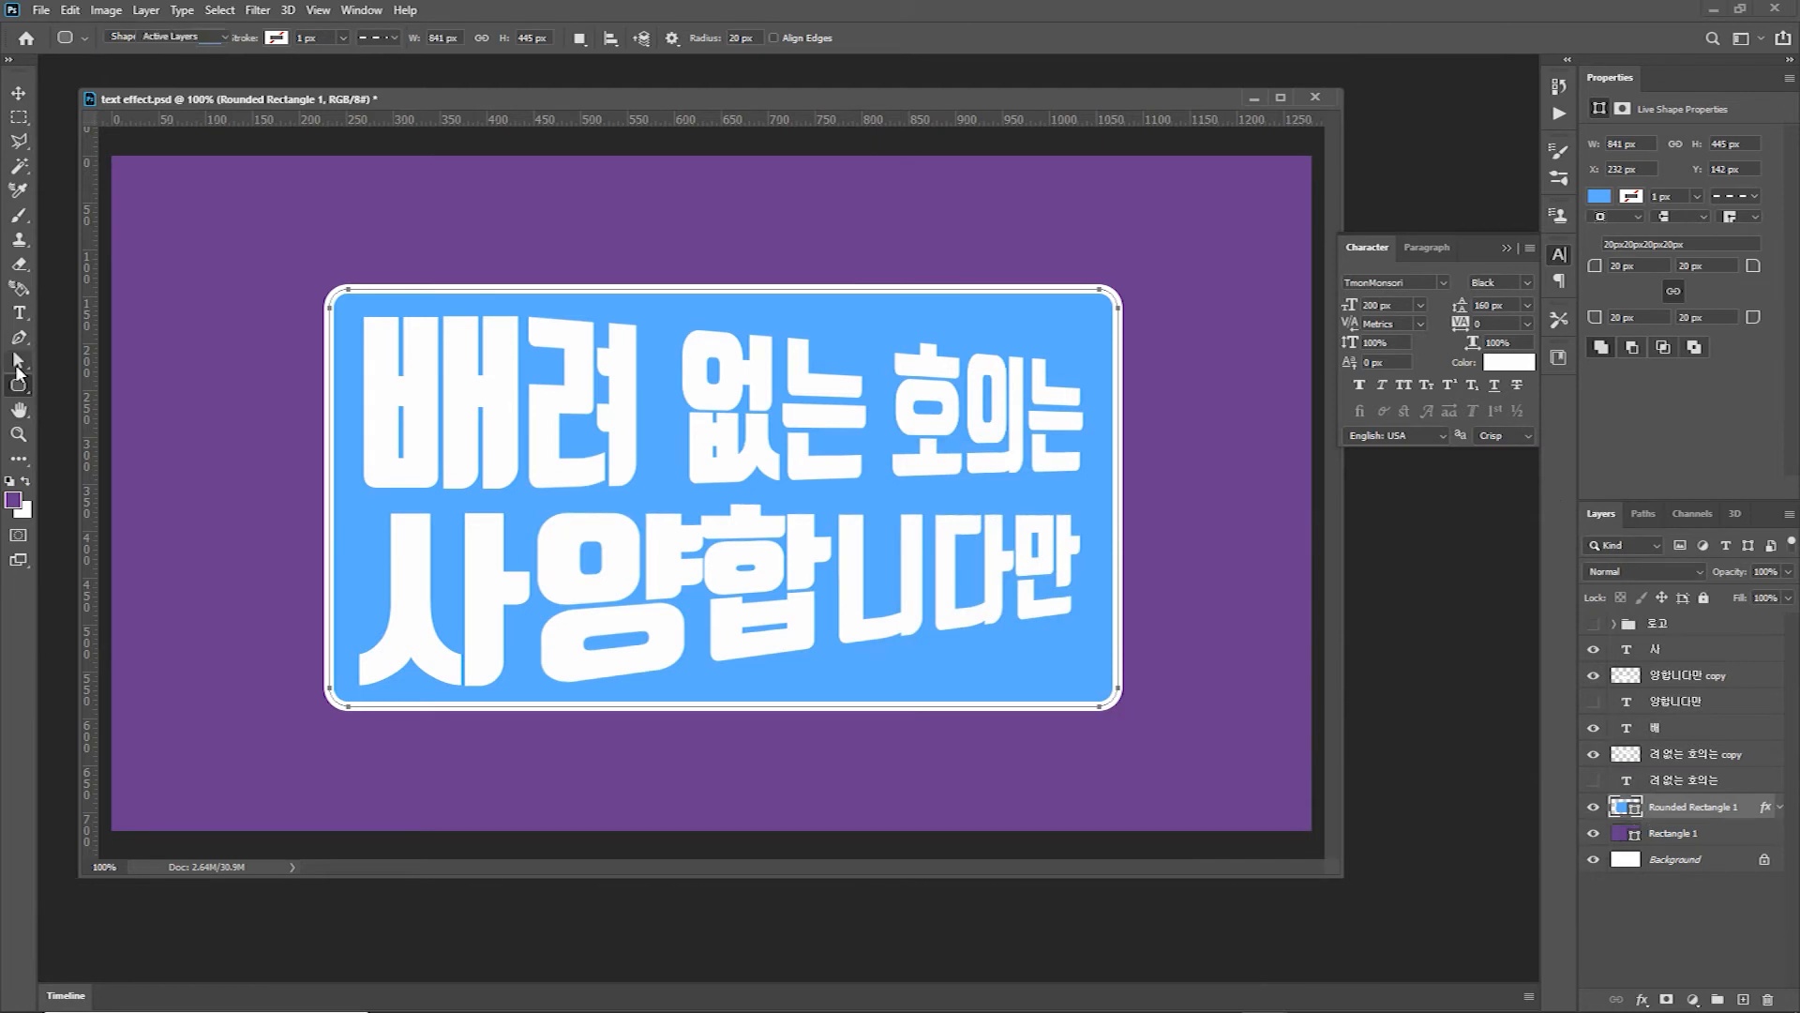
# Move the rounded rectangle's top, bottom and left edge points outward by 10 px each, enlarging it to 851 × 465 px
pyautogui.moveTo(105, 216); pyautogui.dragTo(1232, 434)
pyautogui.hotkey('shift', 'Up')
pyautogui.moveTo(1316, 841); pyautogui.dragTo(132, 554)
pyautogui.hotkey('shift', 'Down')
pyautogui.moveTo(104, 211); pyautogui.dragTo(428, 761)
pyautogui.hotkey('shift', 'Left')
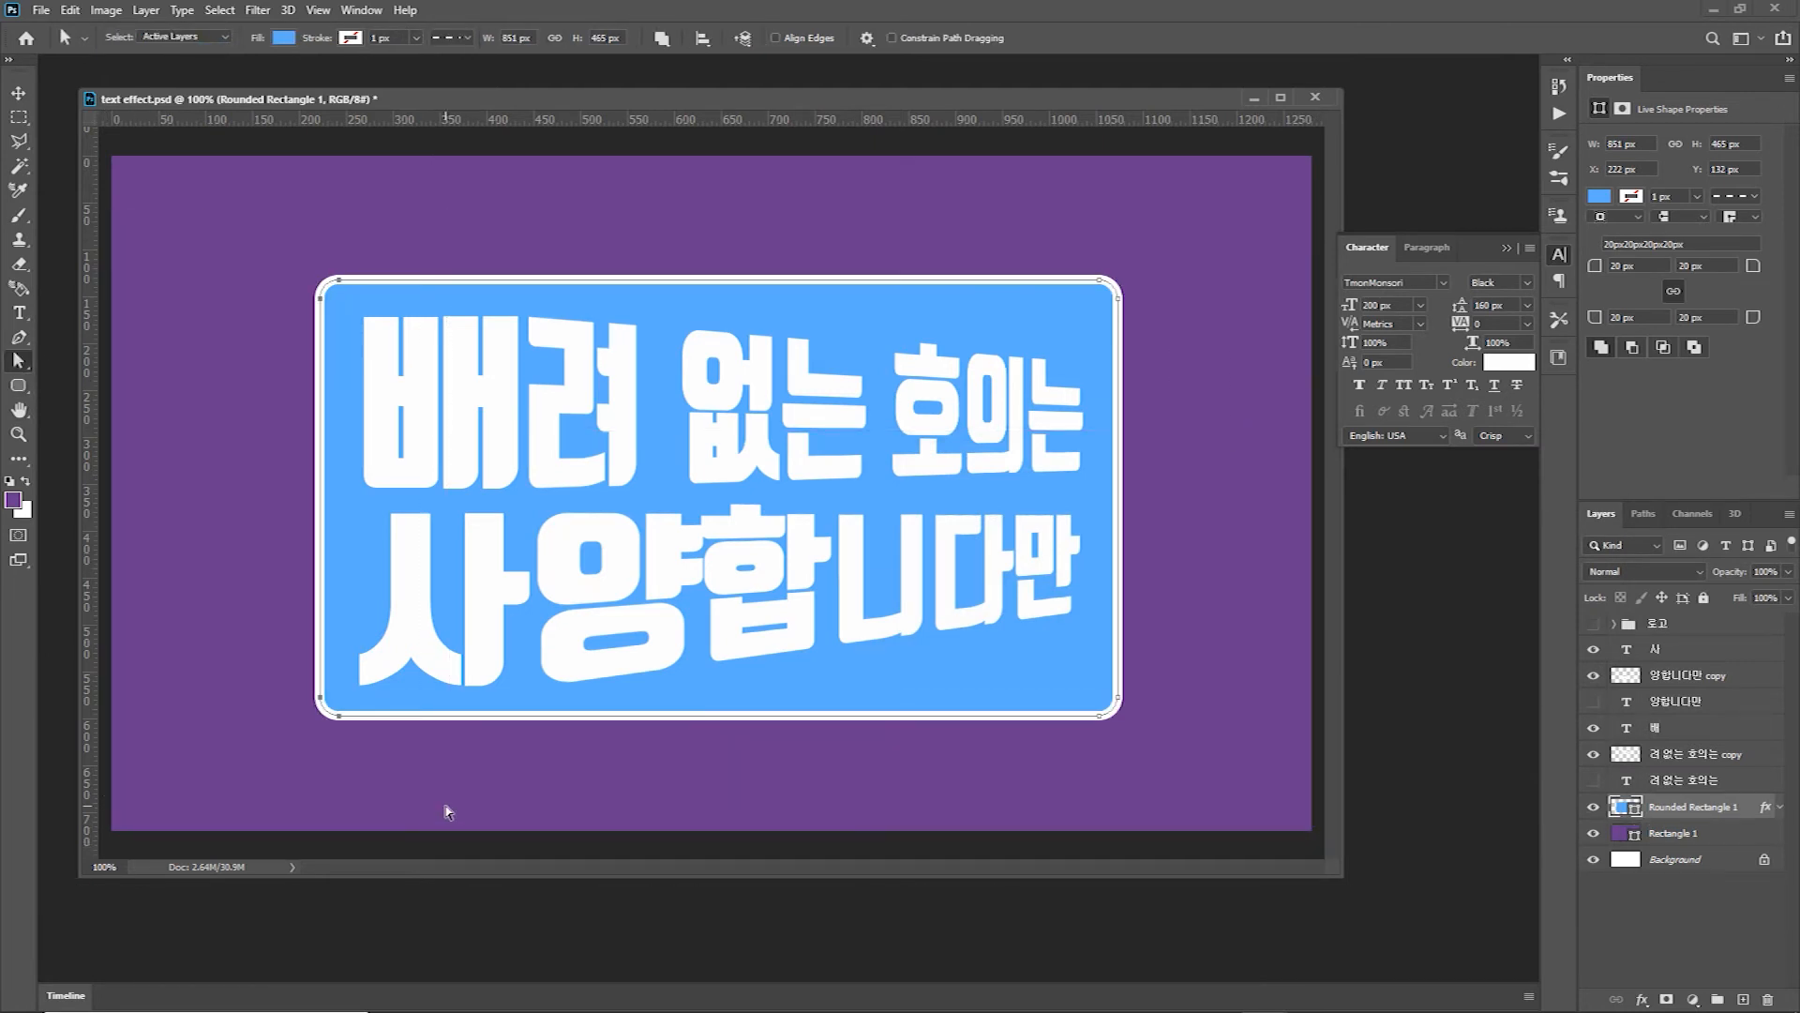
# Place a vertical guide just after the first characters and add anchor points where it crosses the box's top and bottom edges
pyautogui.moveTo(97, 384); pyautogui.dragTo(532, 301)
pyautogui.moveTo(528, 300); pyautogui.dragTo(531, 300)
pyautogui.rightClick(18, 337)
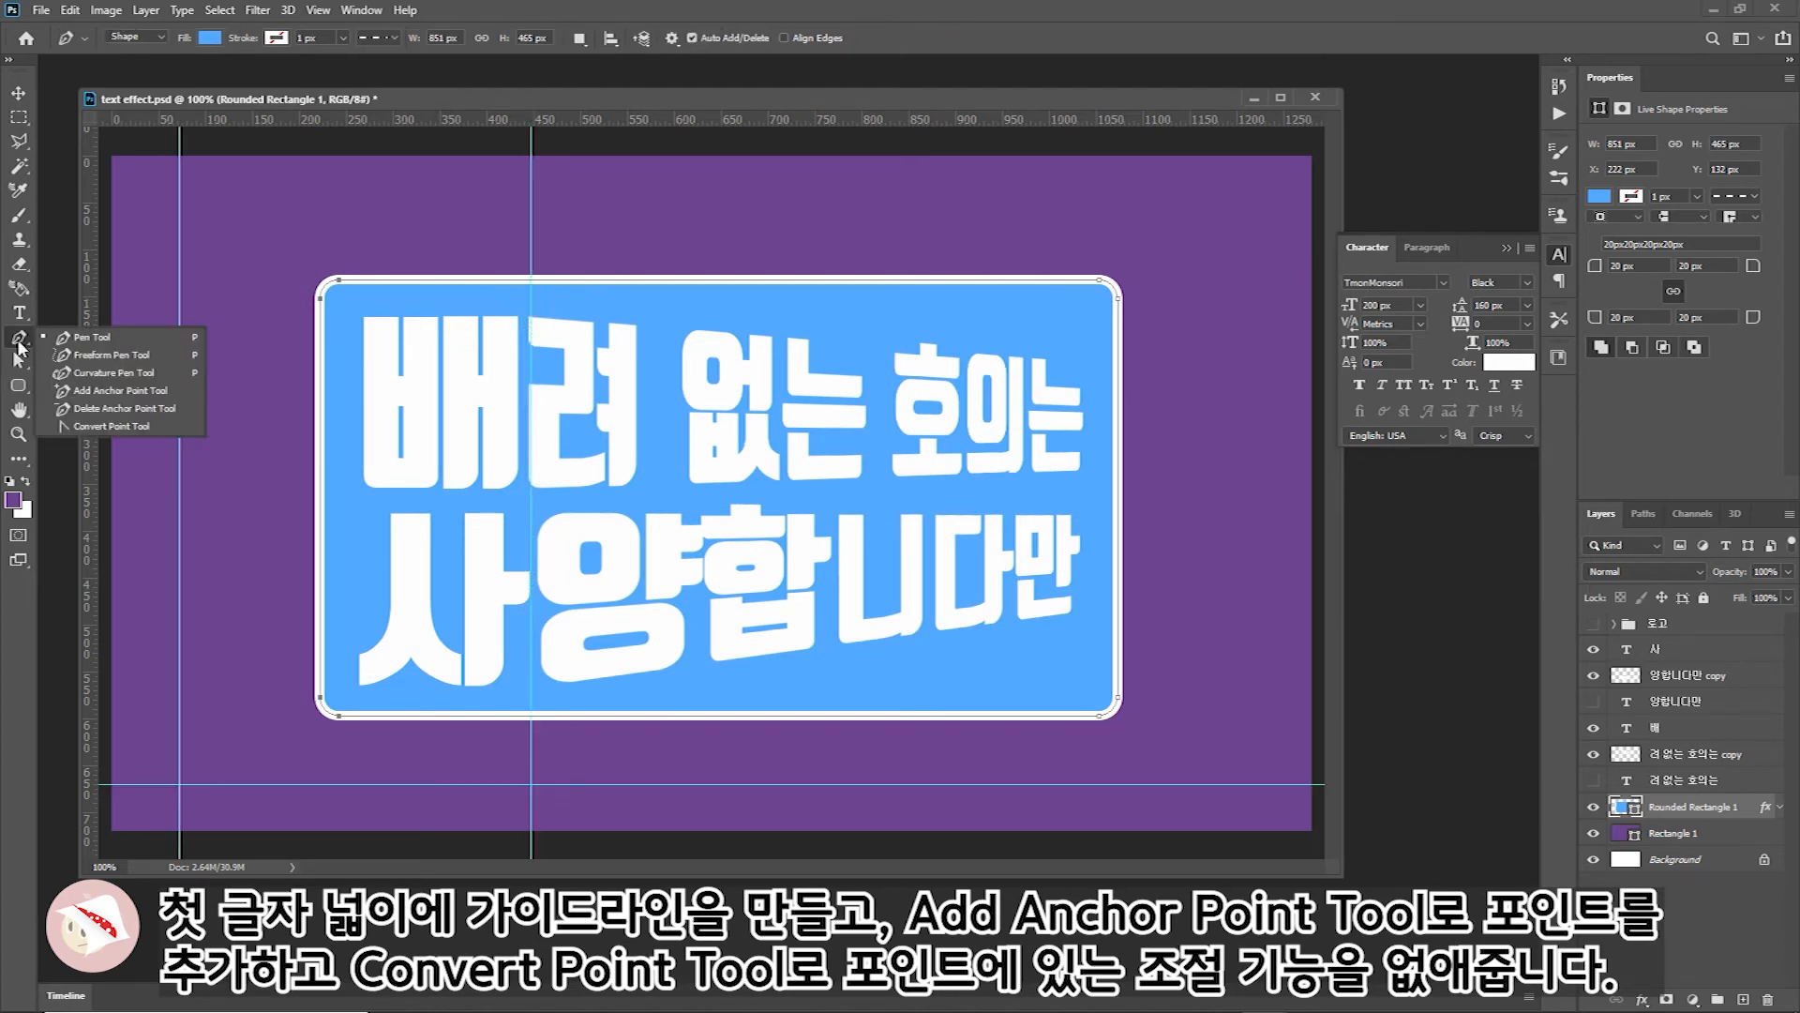
pyautogui.click(71, 394)
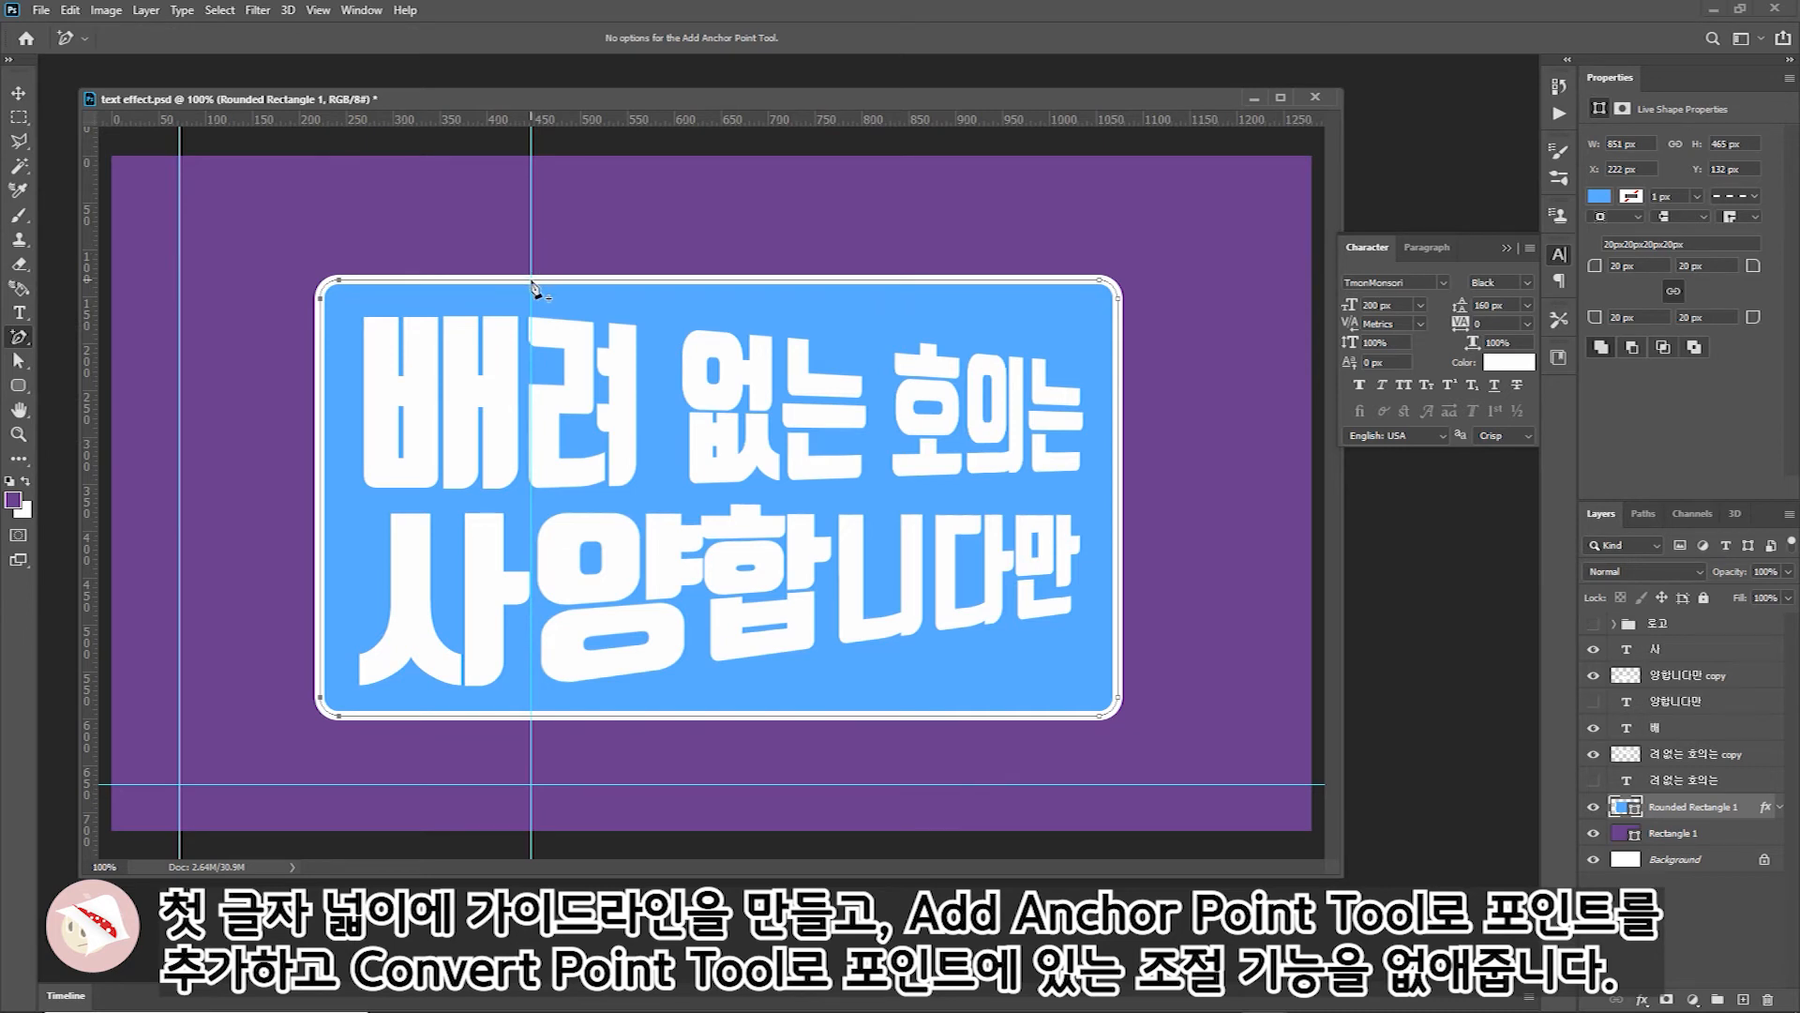
pyautogui.click(532, 281)
pyautogui.click(531, 716)
# Move the anchor points of the blue box's upper-right corner down 30 px so the top edge slopes
pyautogui.click(18, 360)
pyautogui.moveTo(1068, 141); pyautogui.dragTo(1203, 403)
pyautogui.hotkey('shift', 'Down')
pyautogui.hotkey('shift', 'Down')
pyautogui.hotkey('shift', 'Down')
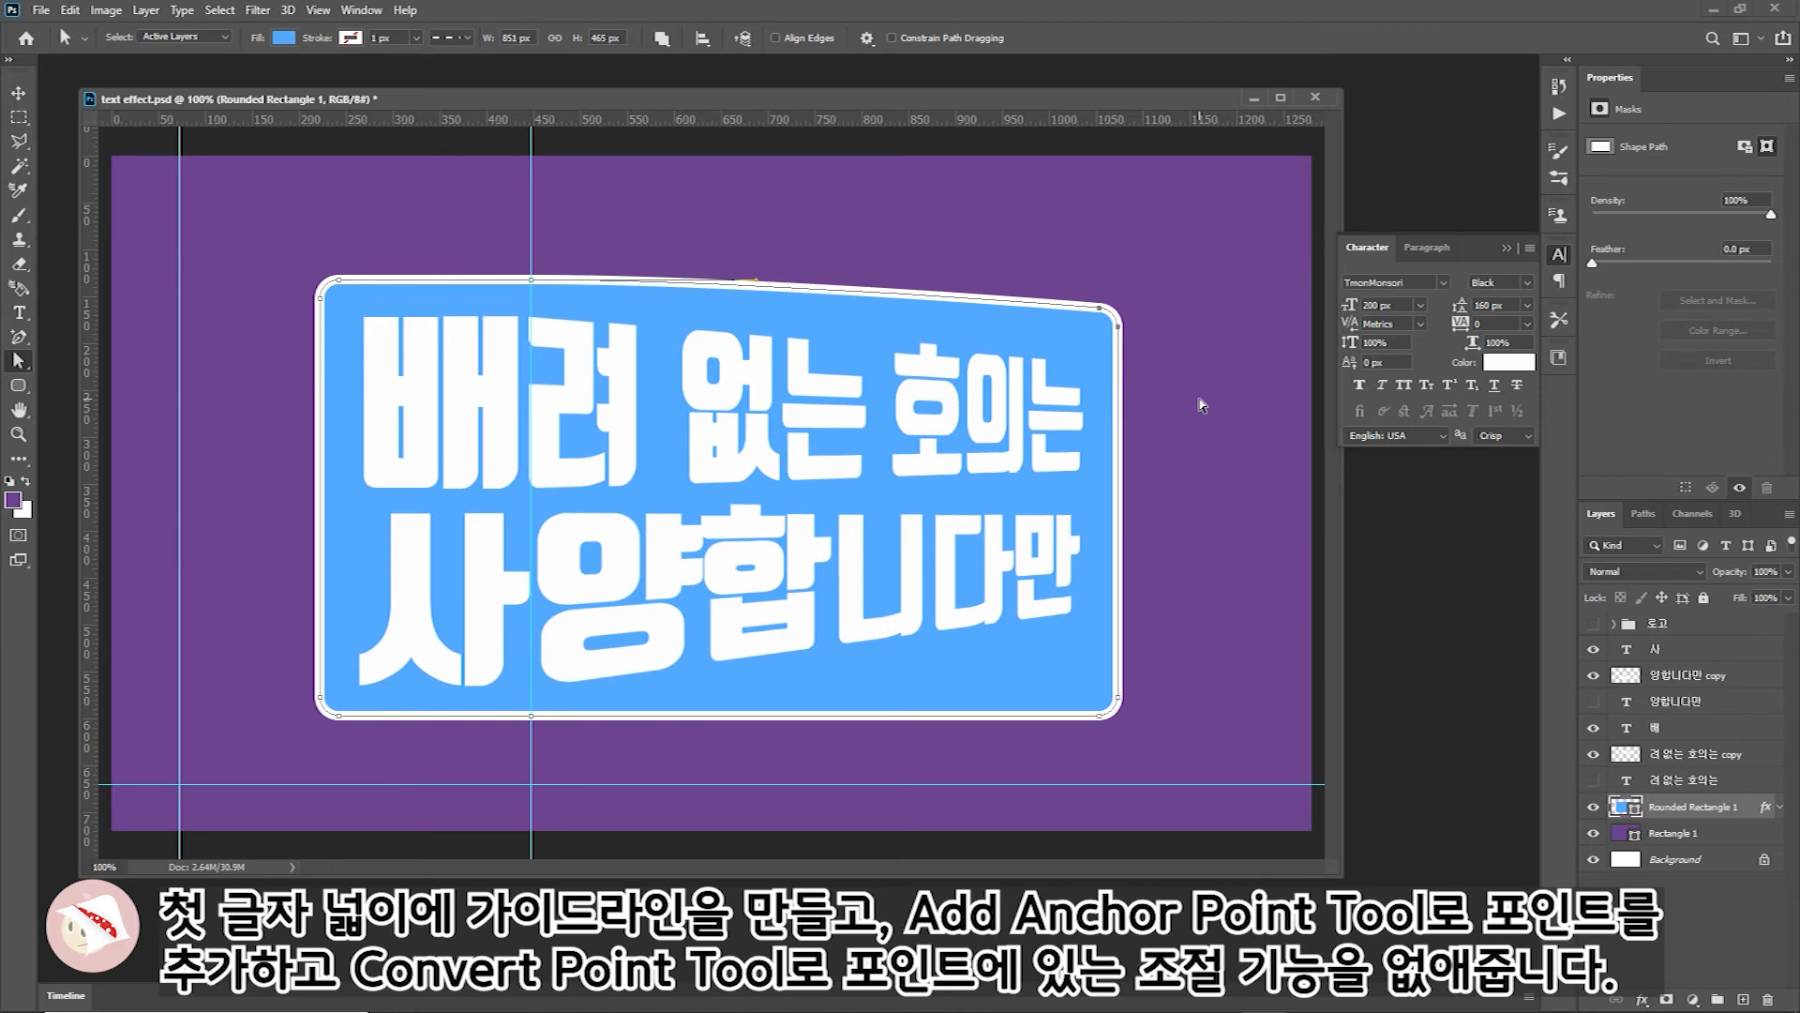
# Convert the anchor points where the vertical guide crosses the blue box's top and bottom edges into corner points without handles
pyautogui.click(18, 336)
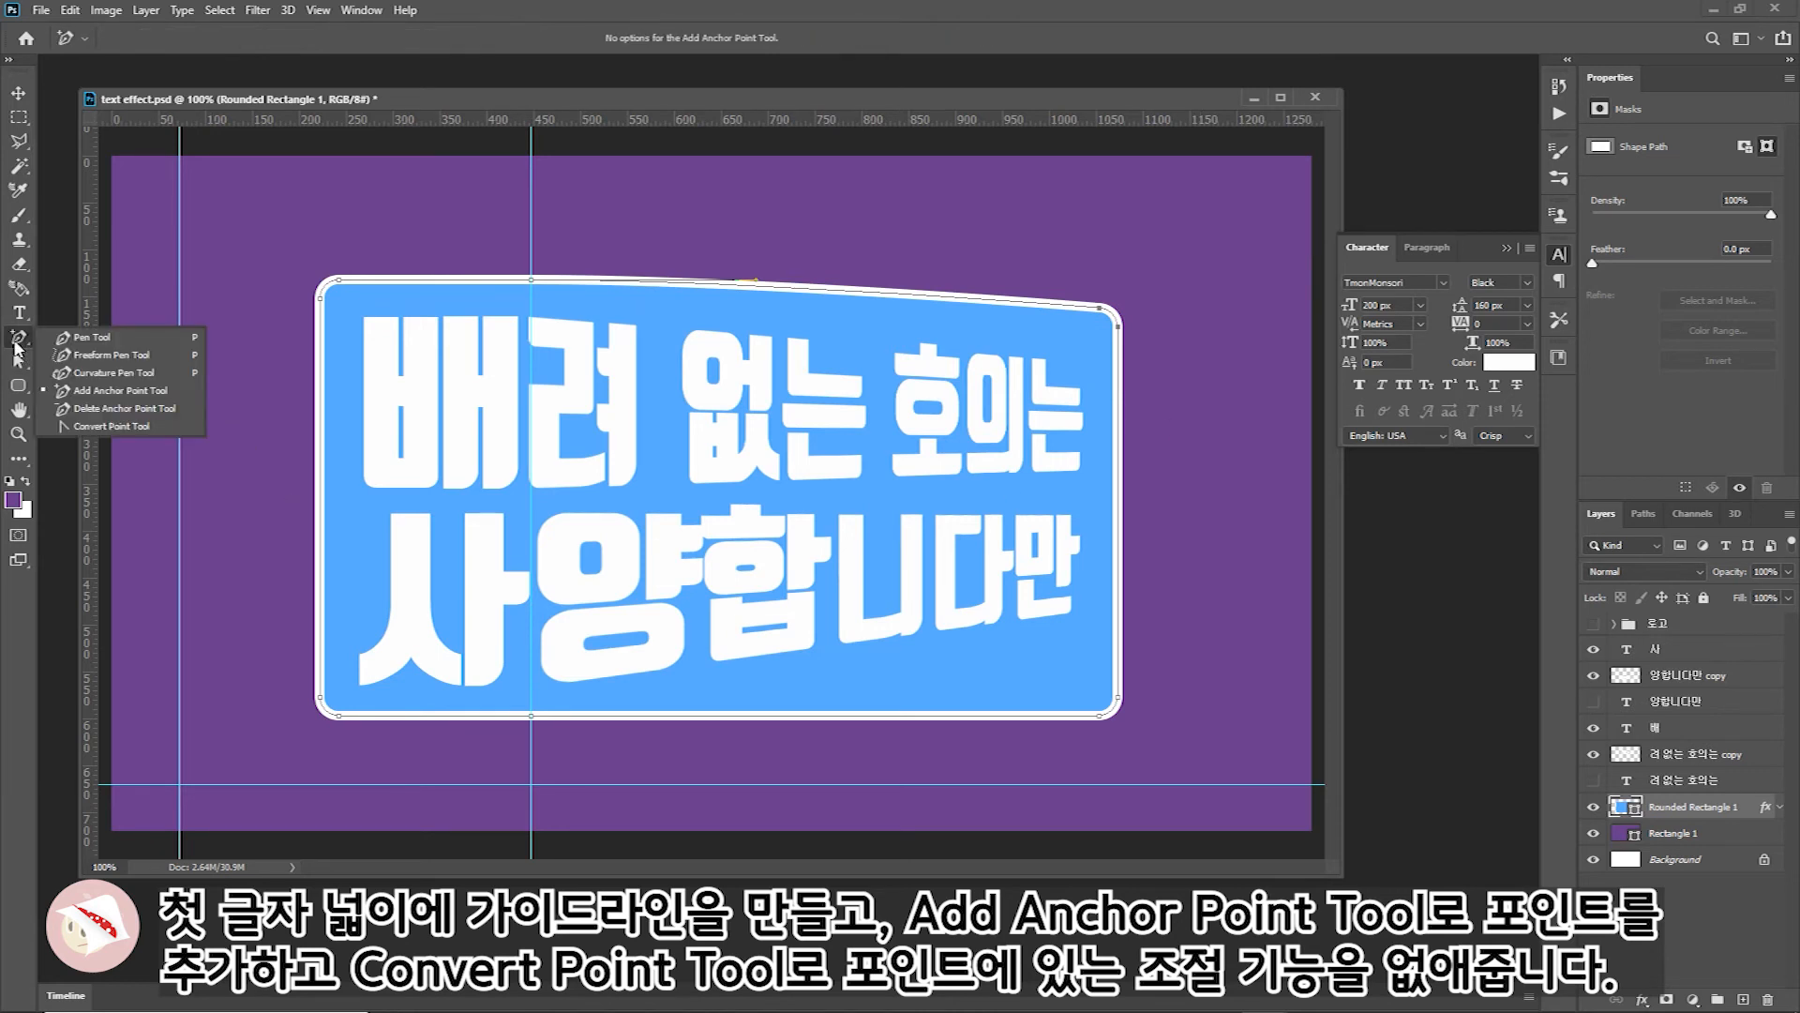
pyautogui.click(119, 428)
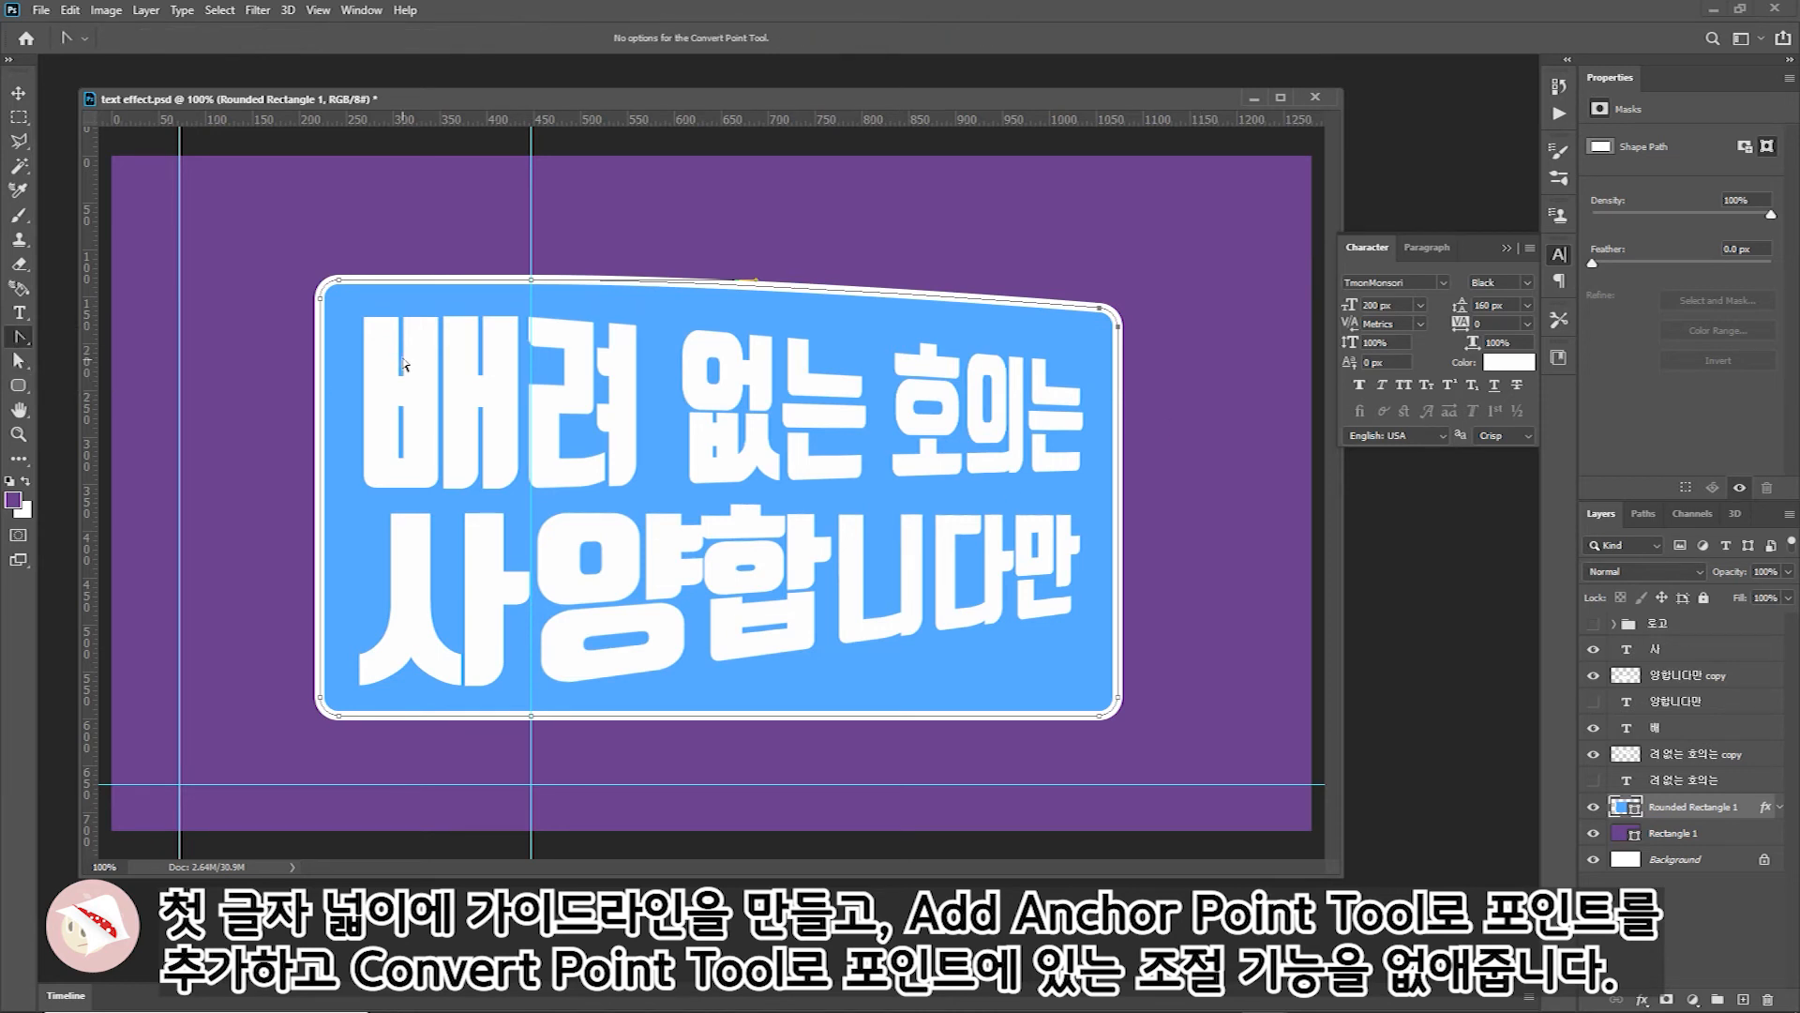
pyautogui.click(531, 280)
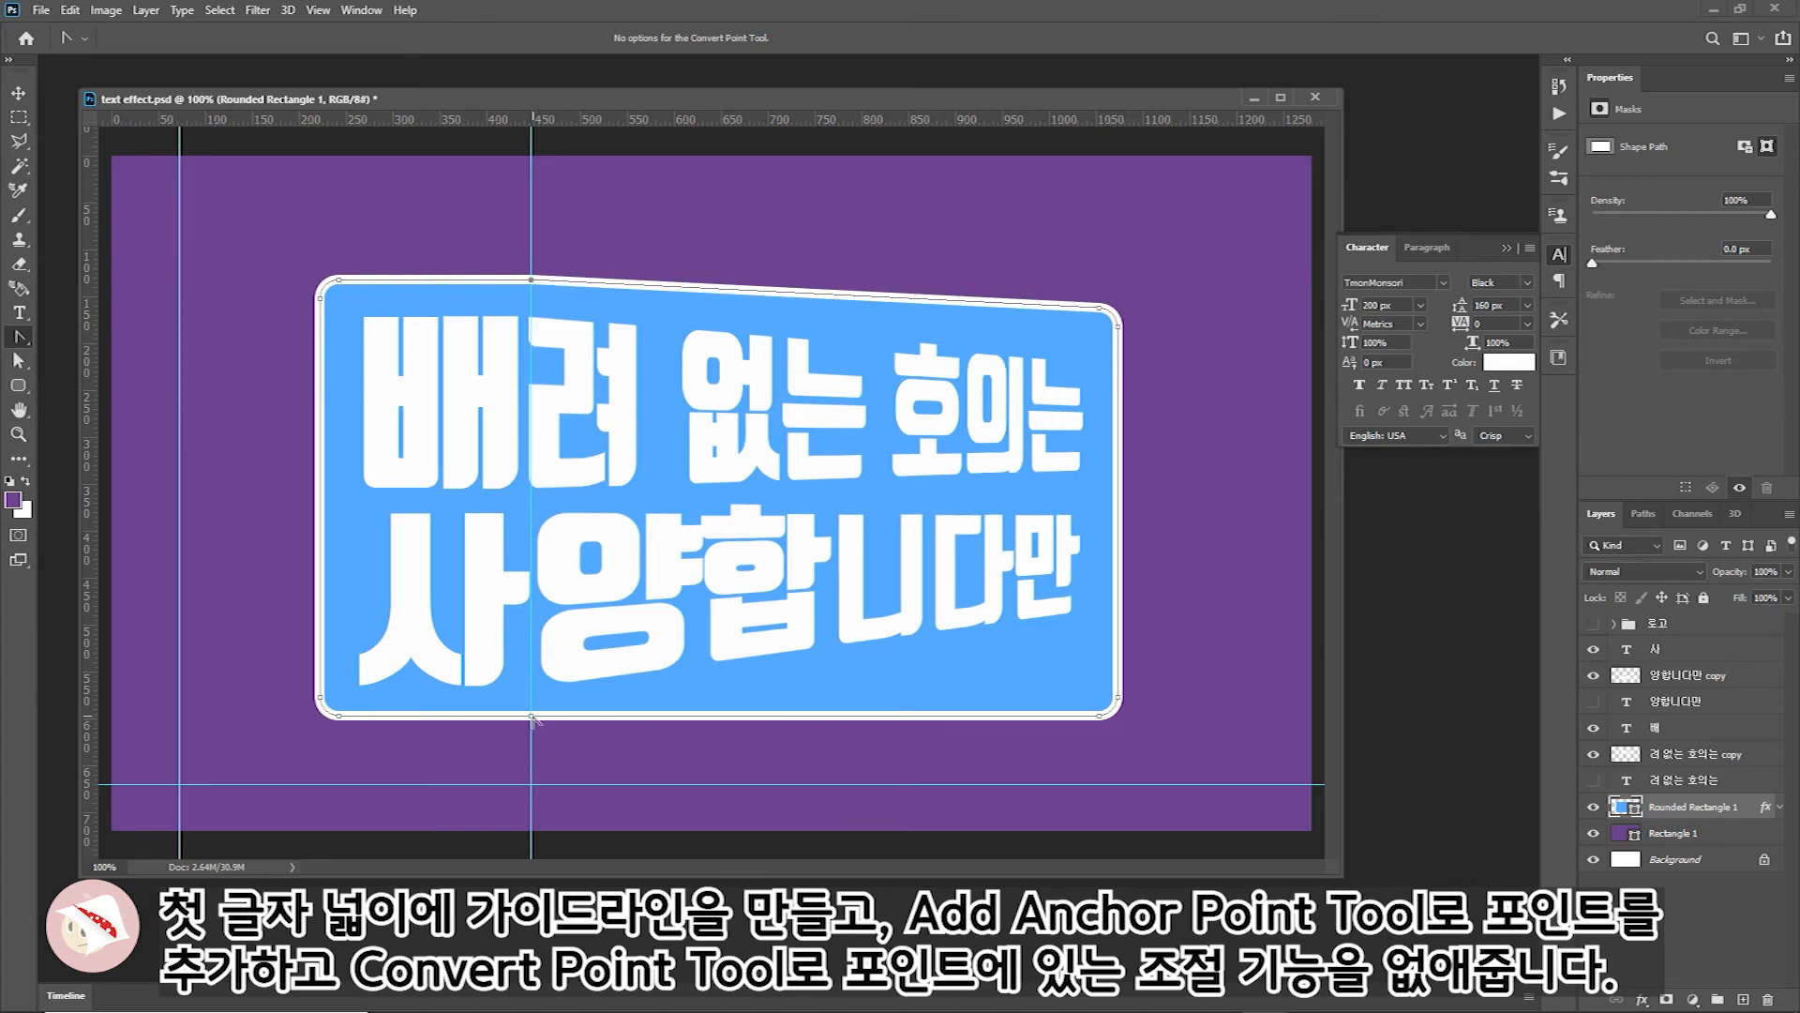
# Move the anchor points of the blue box's upper-right corner down another 20 px
pyautogui.click(17, 360)
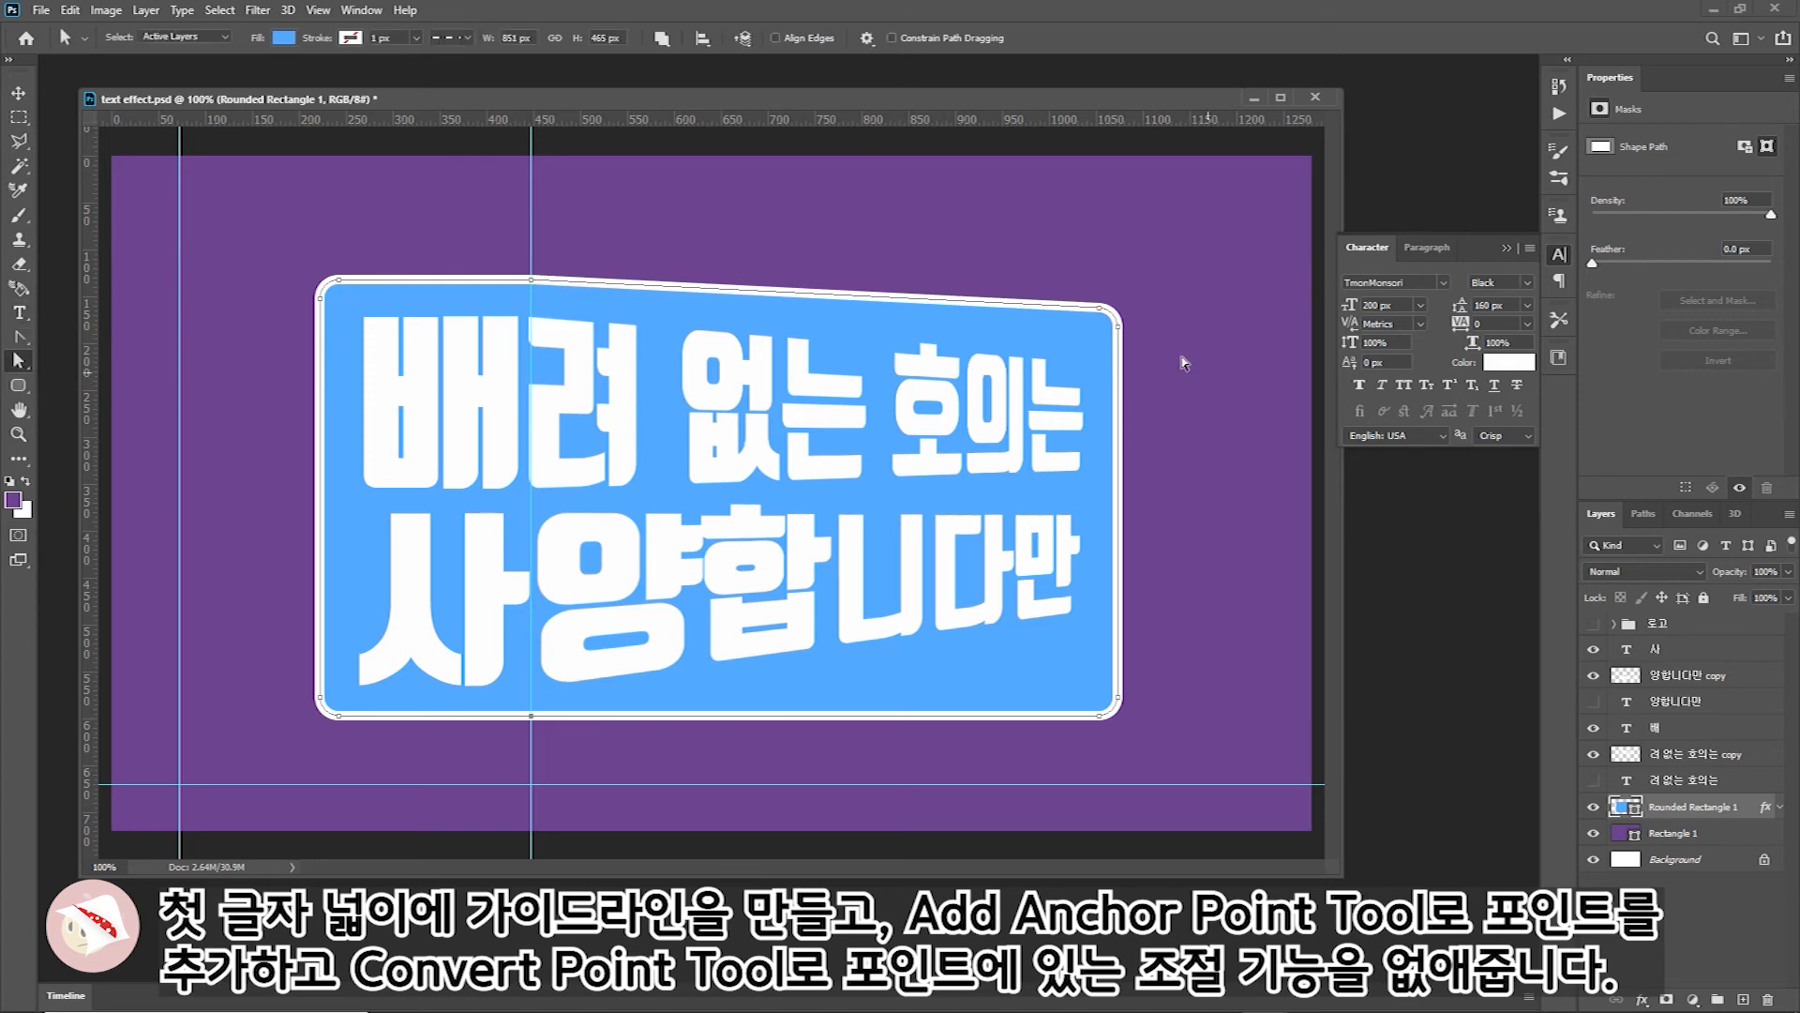
pyautogui.moveTo(1032, 137); pyautogui.dragTo(1228, 420)
pyautogui.hotkey('shift', 'Down')
pyautogui.hotkey('shift', 'Down')
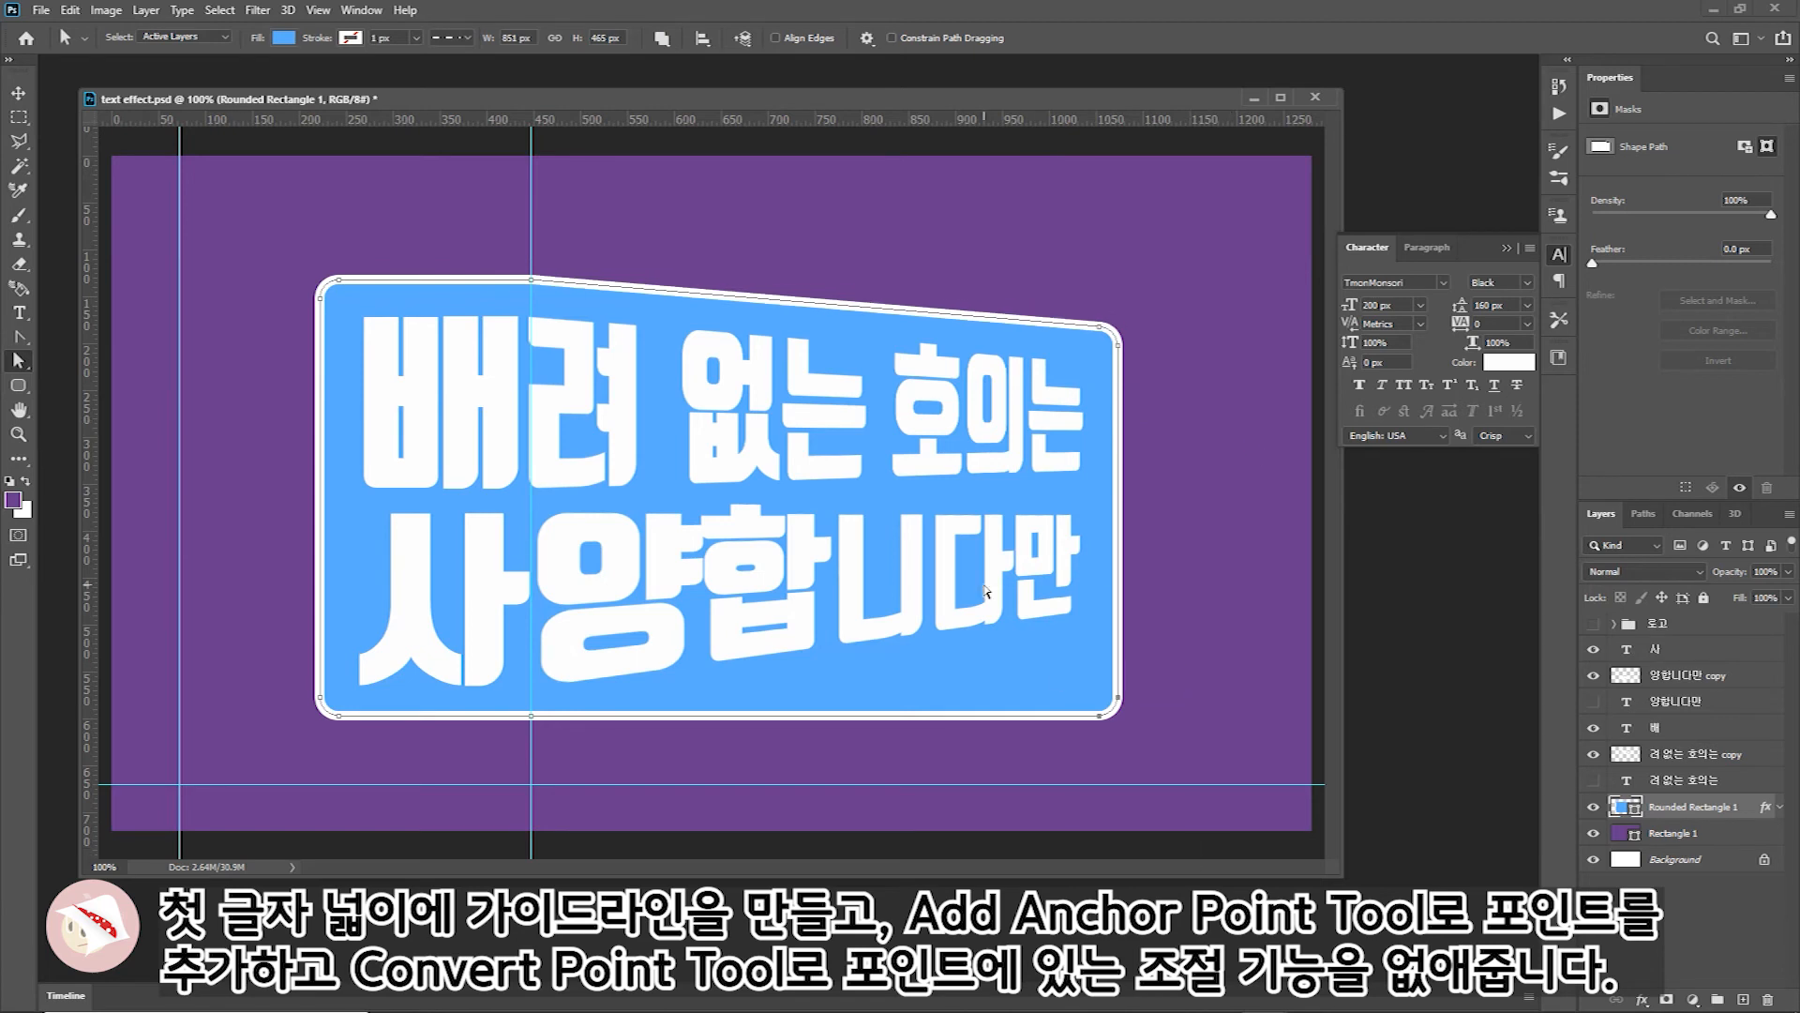
# Move the anchor points of the blue box's lower-right corner up 70 px so the bottom edge slopes
pyautogui.hotkey('shift', 'Up')
pyautogui.hotkey('shift', 'Up')
pyautogui.hotkey('shift', 'Up')
pyautogui.hotkey('shift', 'Up')
pyautogui.hotkey('shift', 'Up')
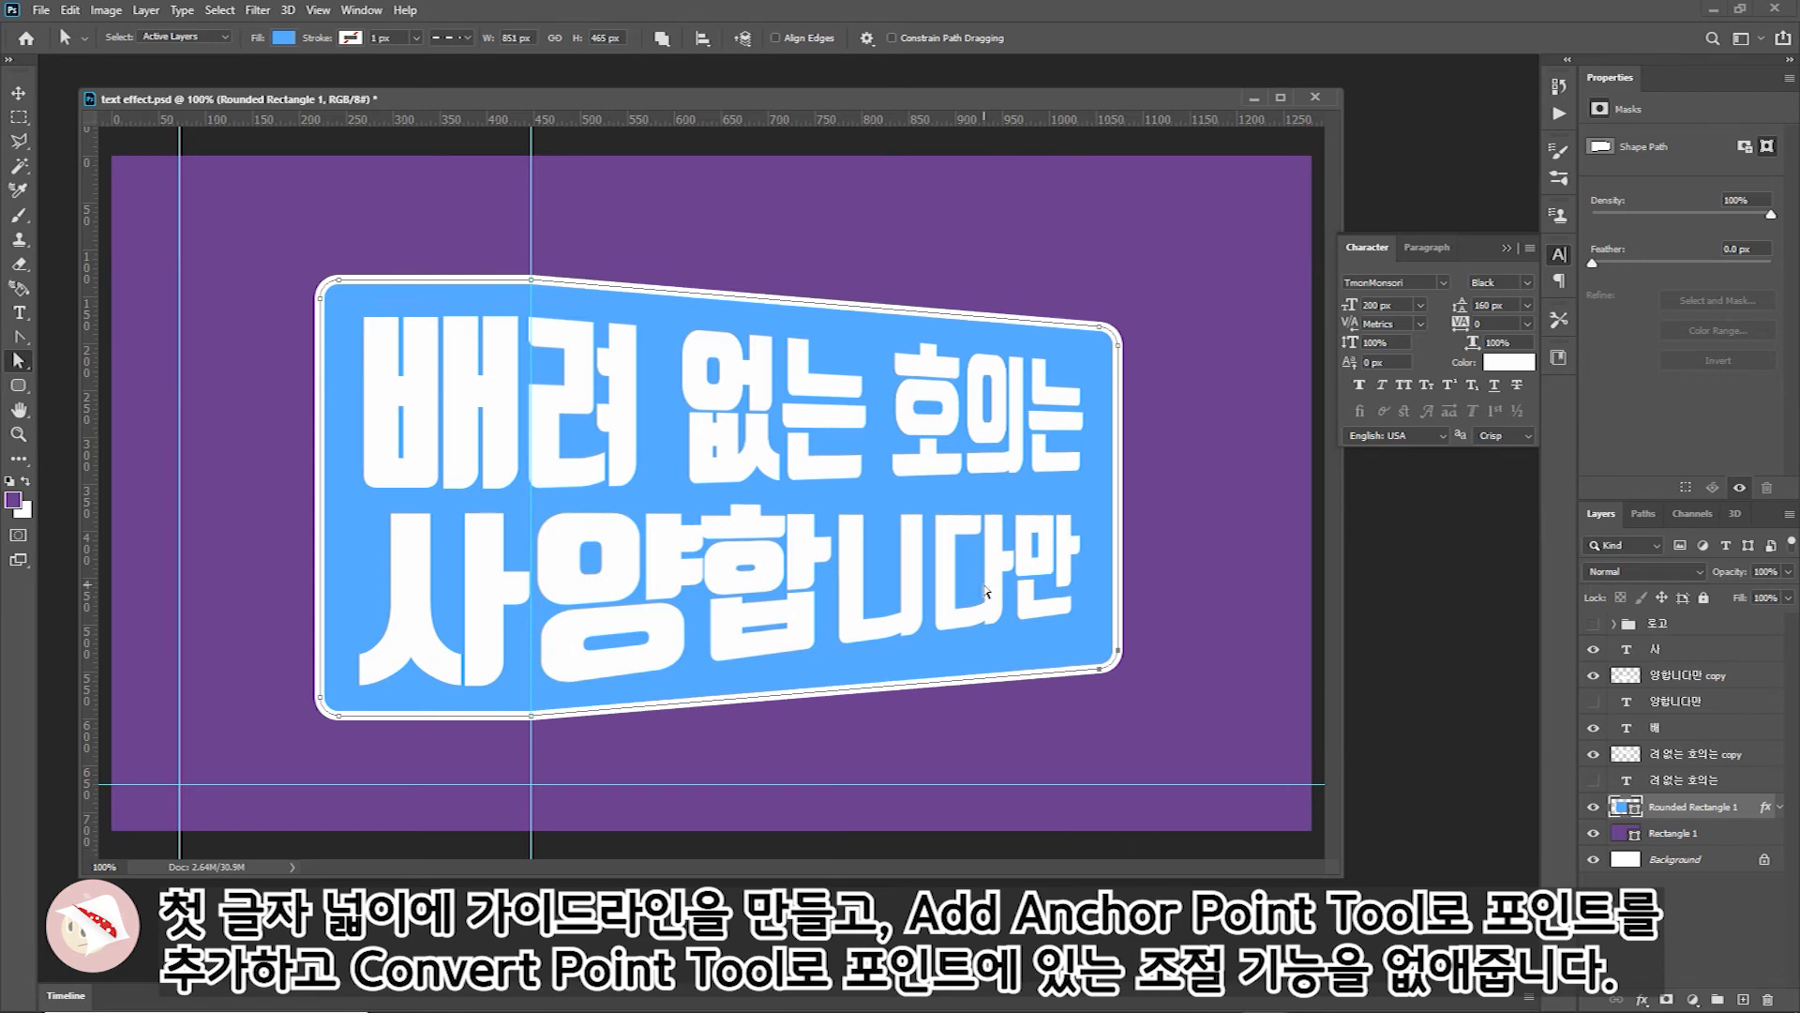
pyautogui.hotkey('shift', 'Up')
pyautogui.hotkey('shift', 'Up')
# Move all anchor points on the blue box's right edge 6 px inward, and hide the guides and path outline
pyautogui.moveTo(1230, 846); pyautogui.dragTo(1012, 114)
pyautogui.press('Left')
pyautogui.press('Left')
pyautogui.press('Left')
pyautogui.press('Left')
pyautogui.press('Left')
pyautogui.press('Left')
pyautogui.hotkey('ctrl', 'h')
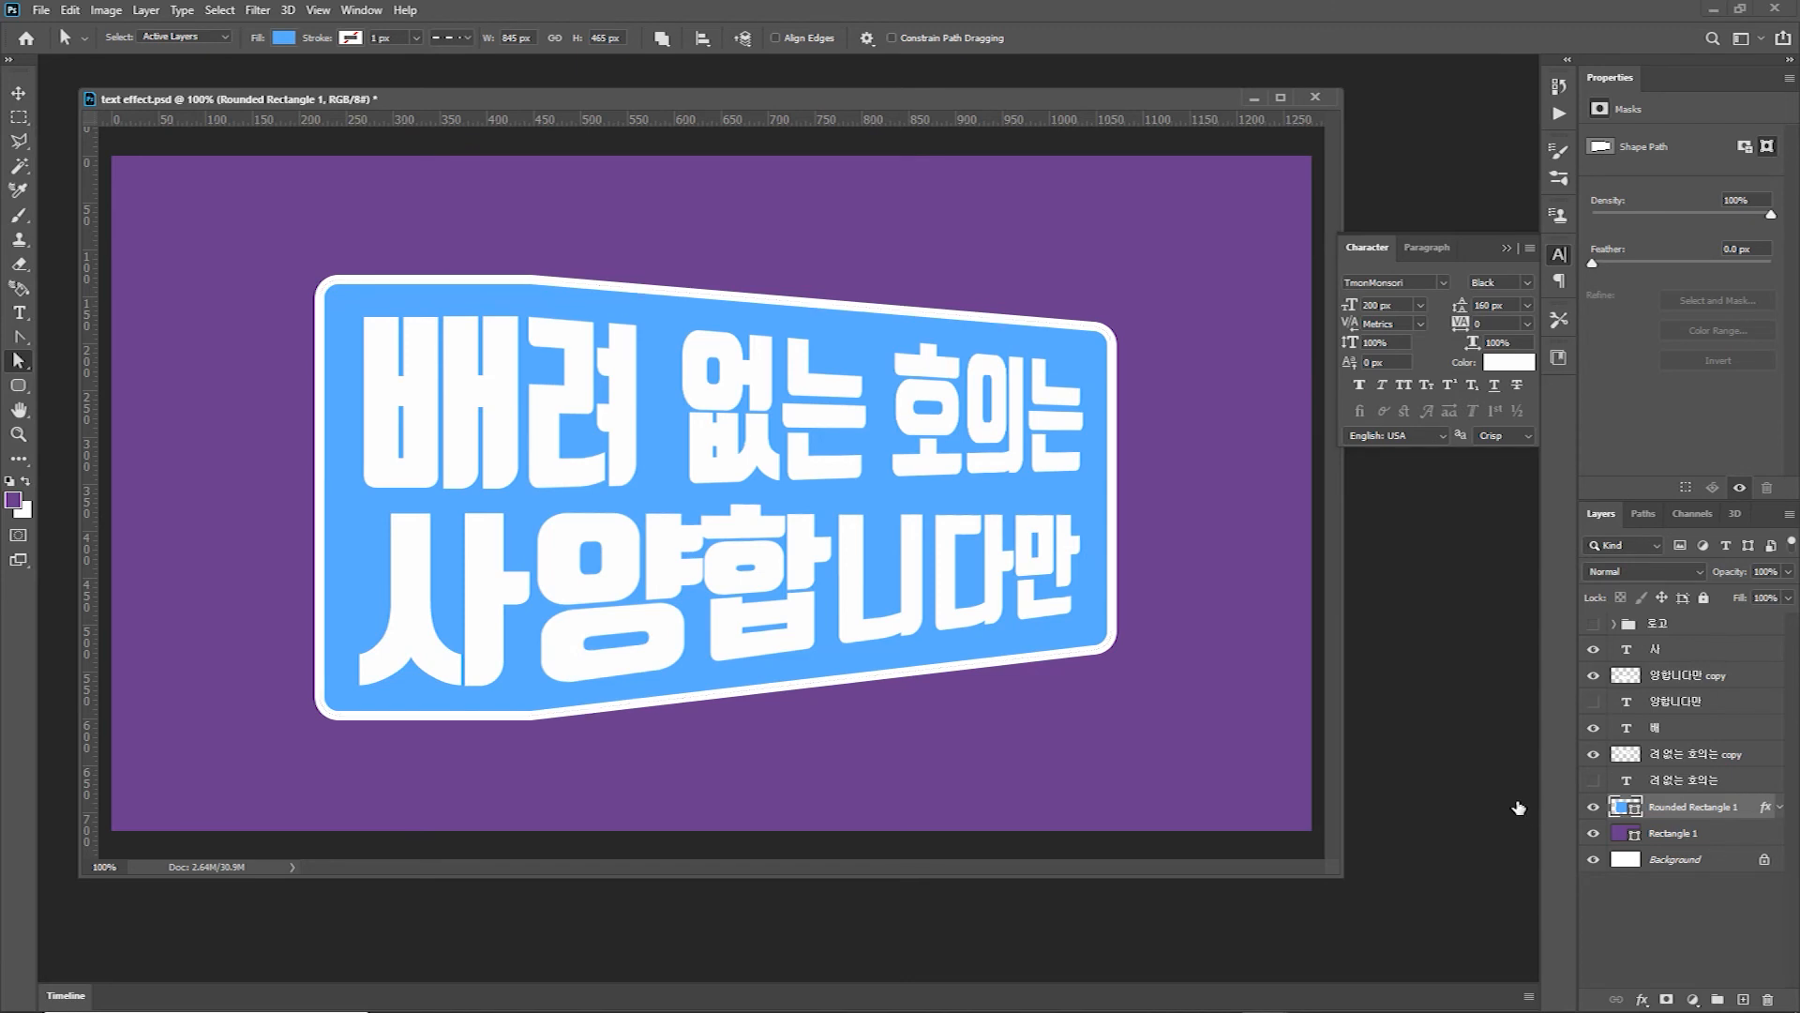
# Add a Drop Shadow layer style to the rounded rectangle with a size of 50 px
pyautogui.doubleClick(1746, 807)
pyautogui.click(970, 806)
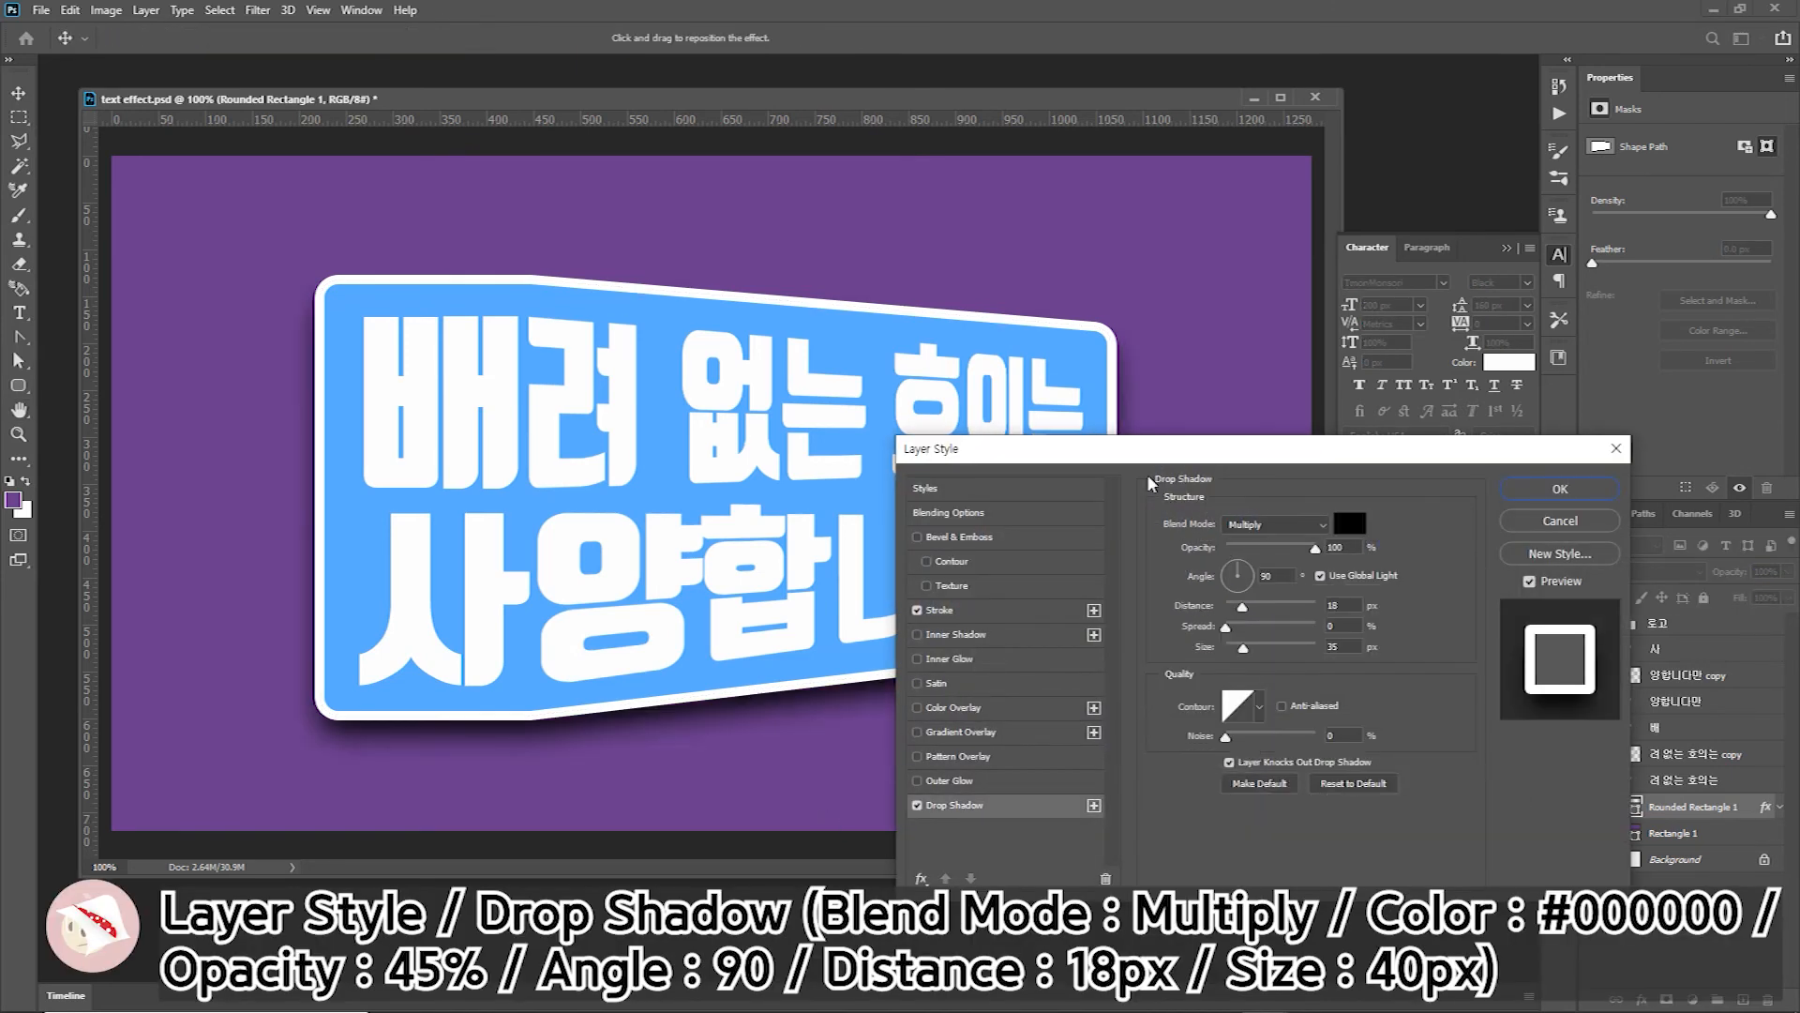
pyautogui.moveTo(1145, 456); pyautogui.dragTo(1224, 602)
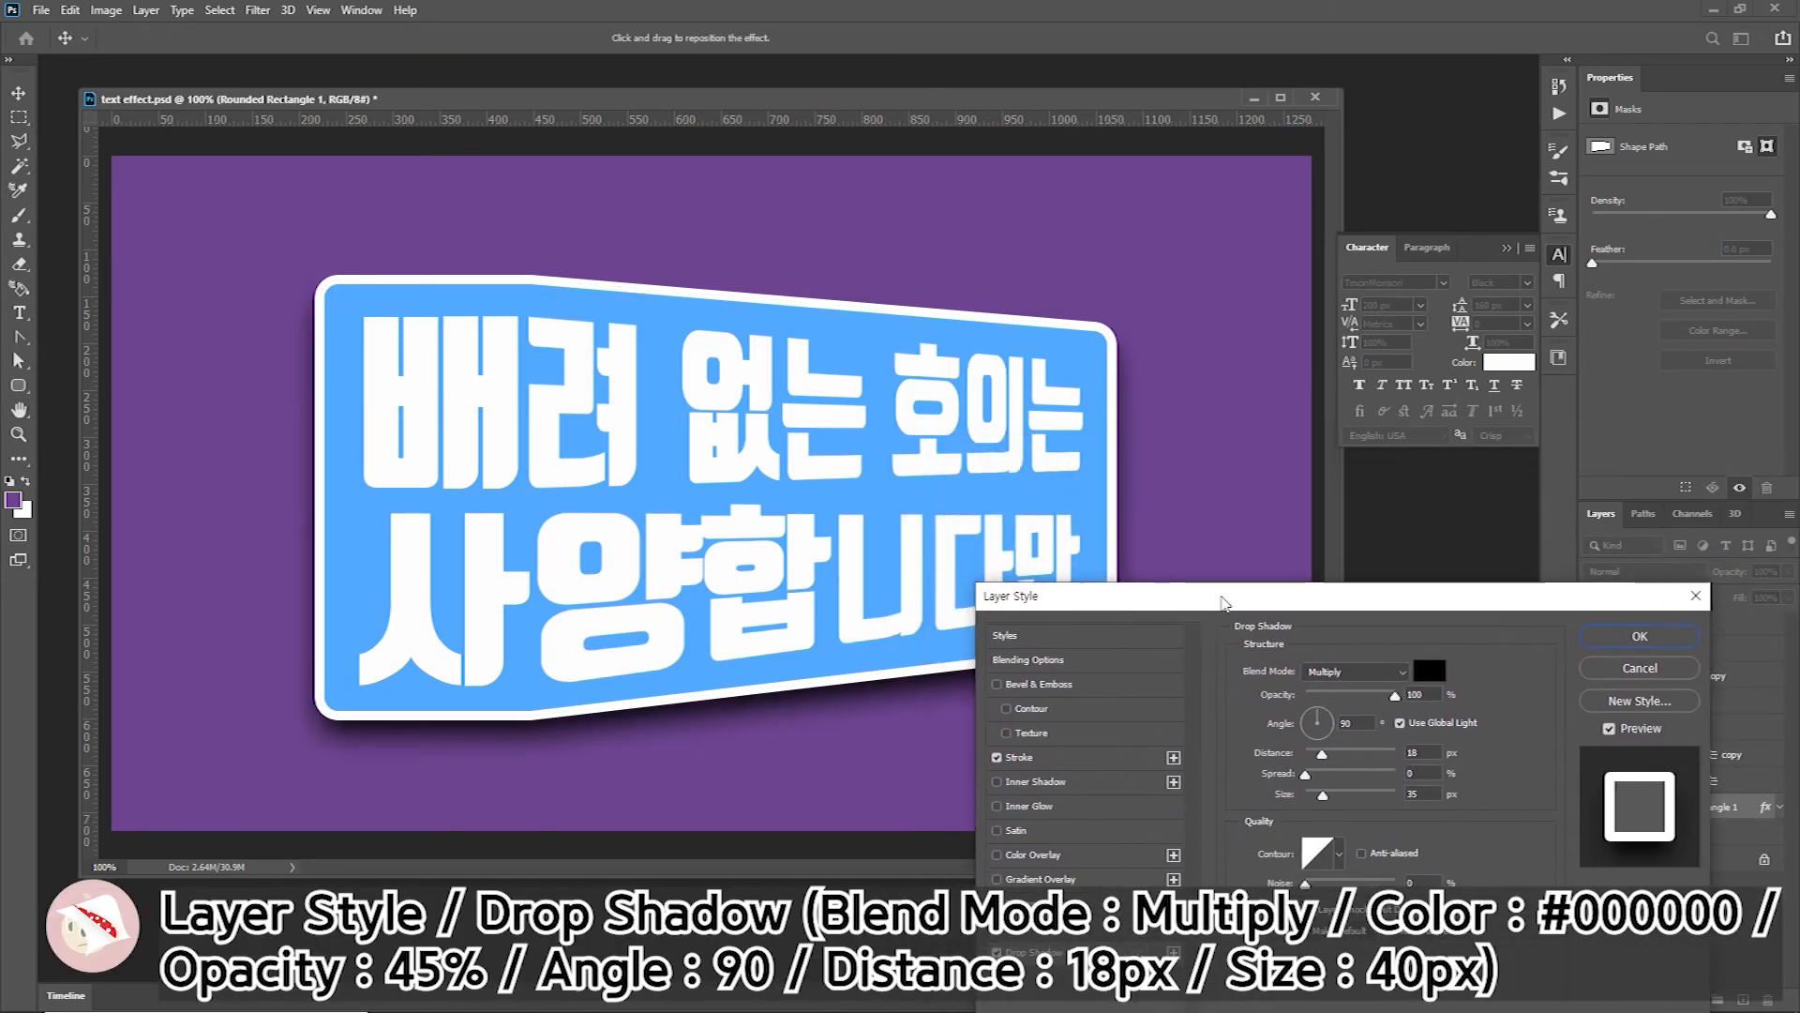
pyautogui.doubleClick(1420, 793)
pyautogui.write('50')
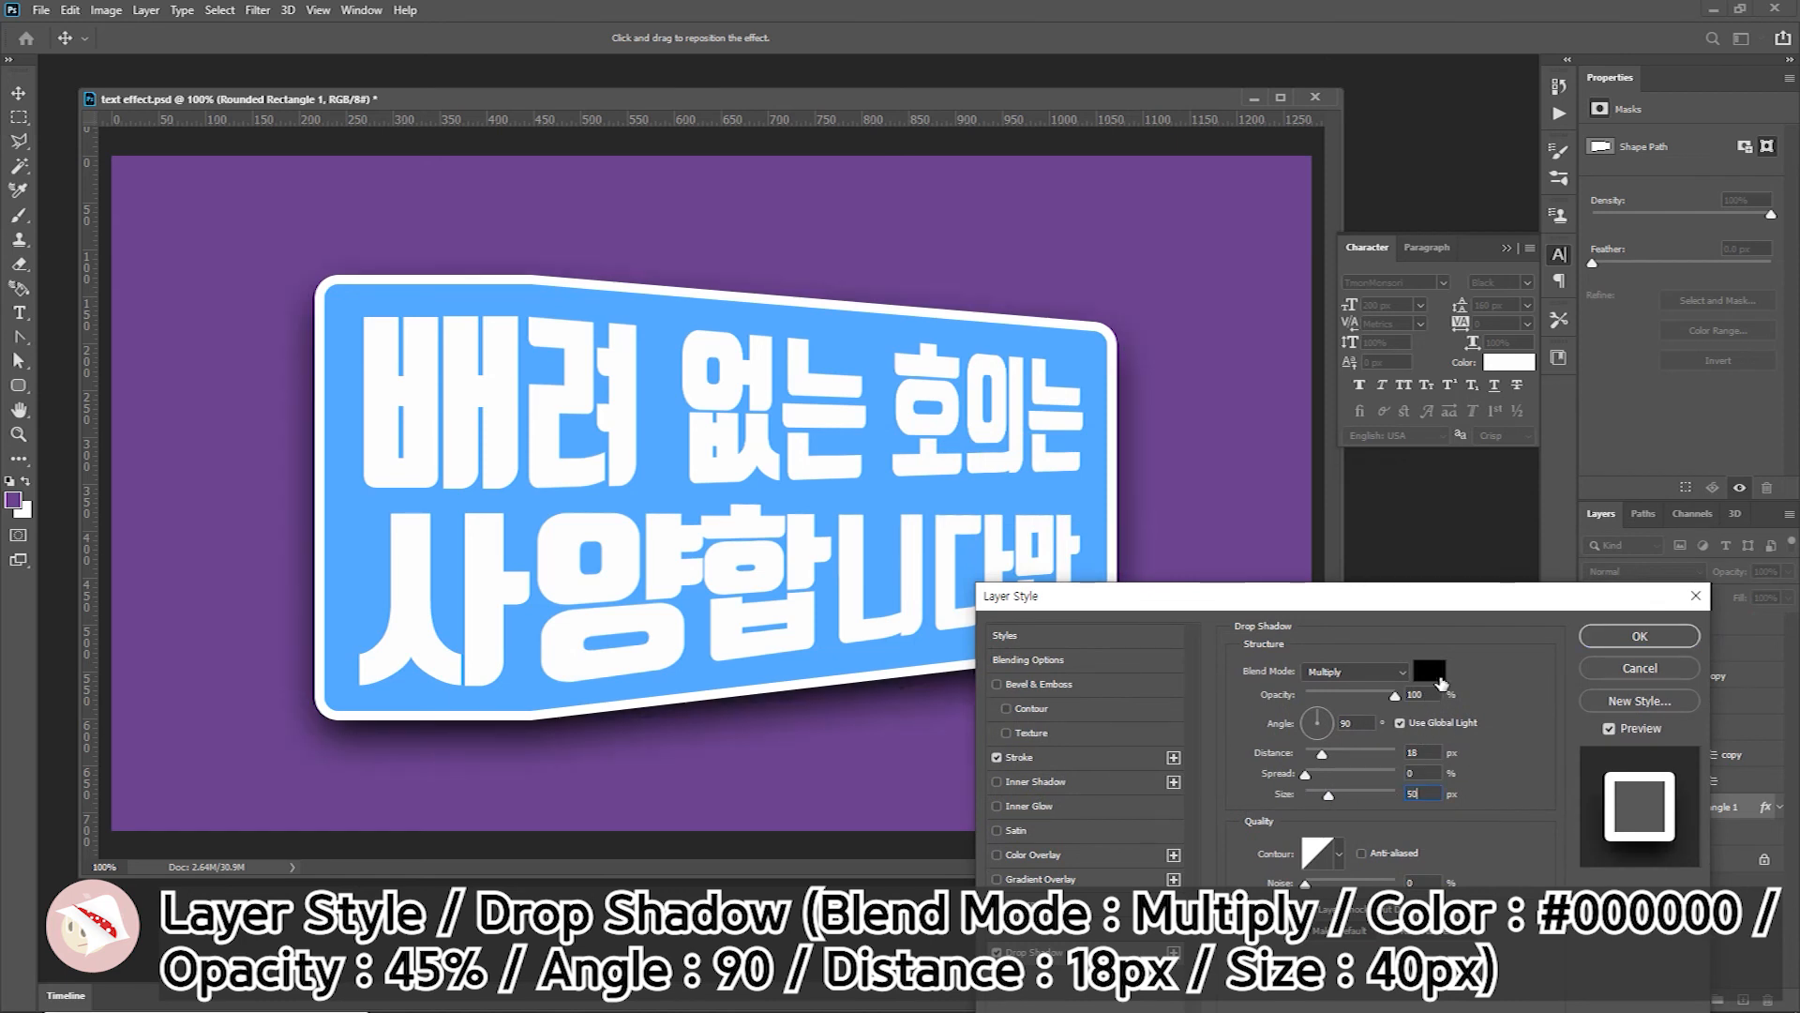
# Try drop shadow opacities of 80% and 65%, and set the opacity to 45%
pyautogui.moveTo(1424, 694); pyautogui.dragTo(1360, 700)
pyautogui.write('80')
pyautogui.moveTo(1425, 697); pyautogui.dragTo(1379, 692)
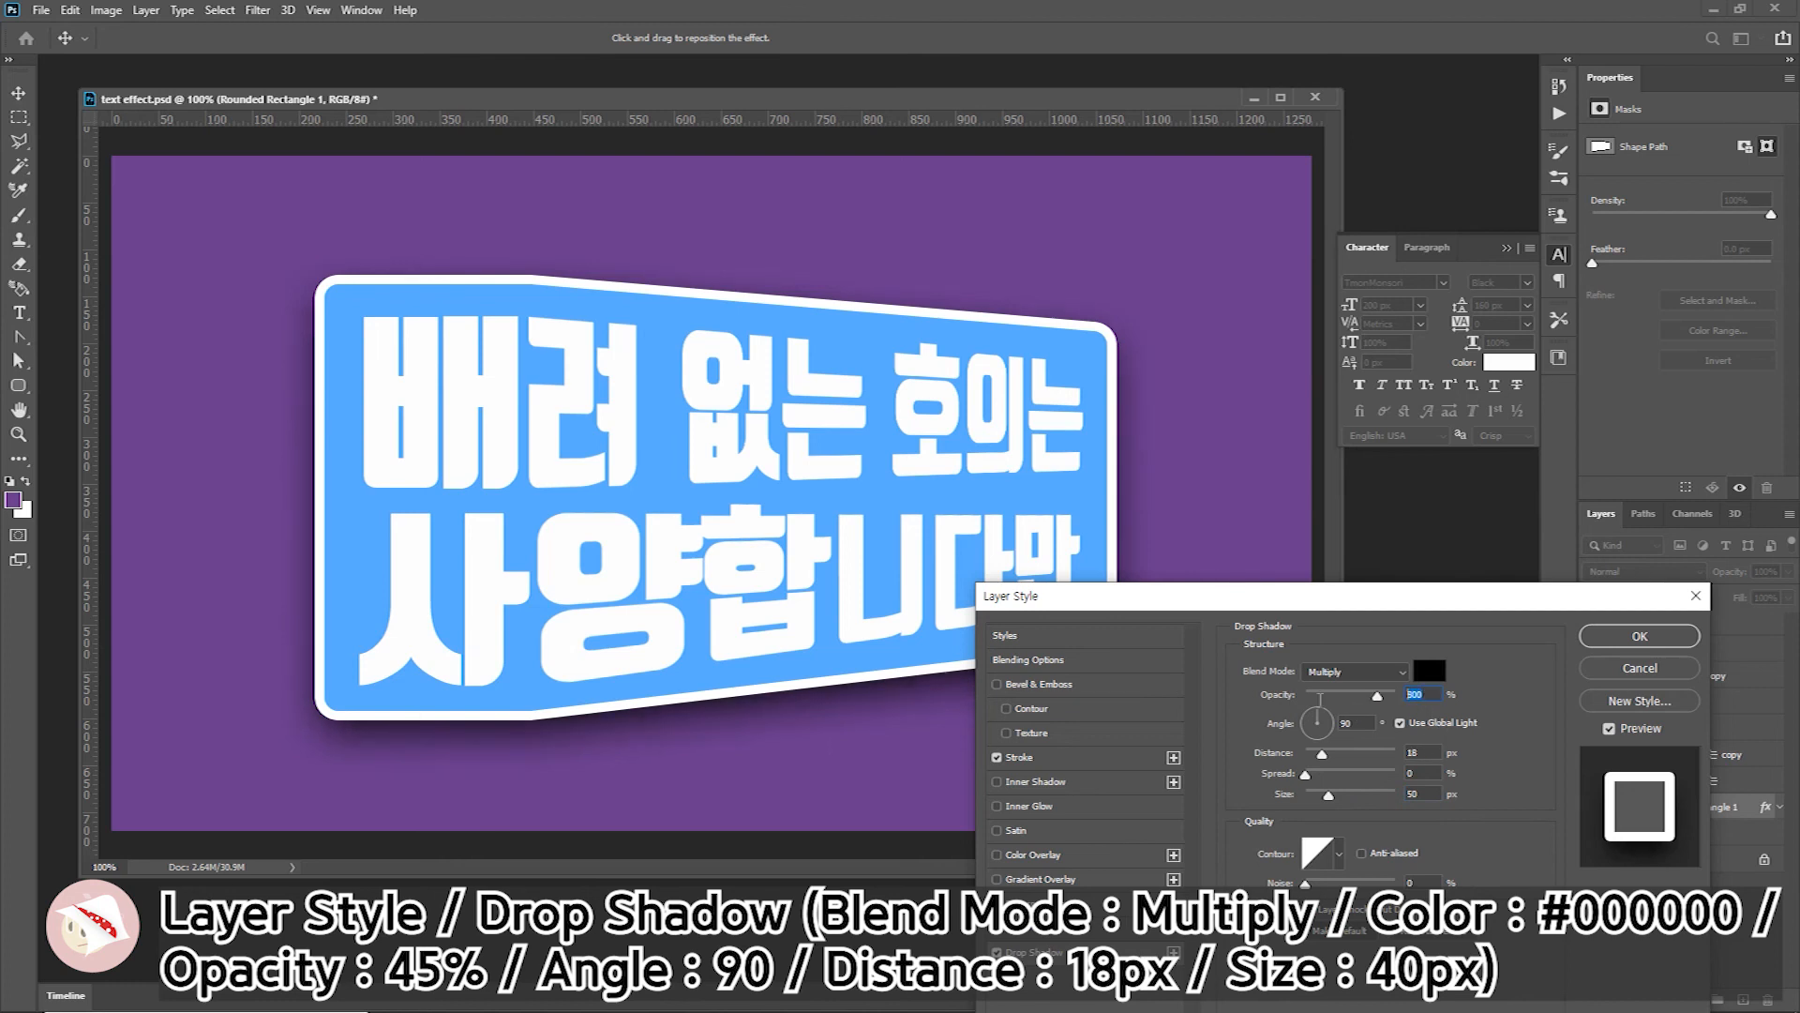
pyautogui.write('65')
pyautogui.press('BackSpace')
pyautogui.press('BackSpace')
pyautogui.write('45')
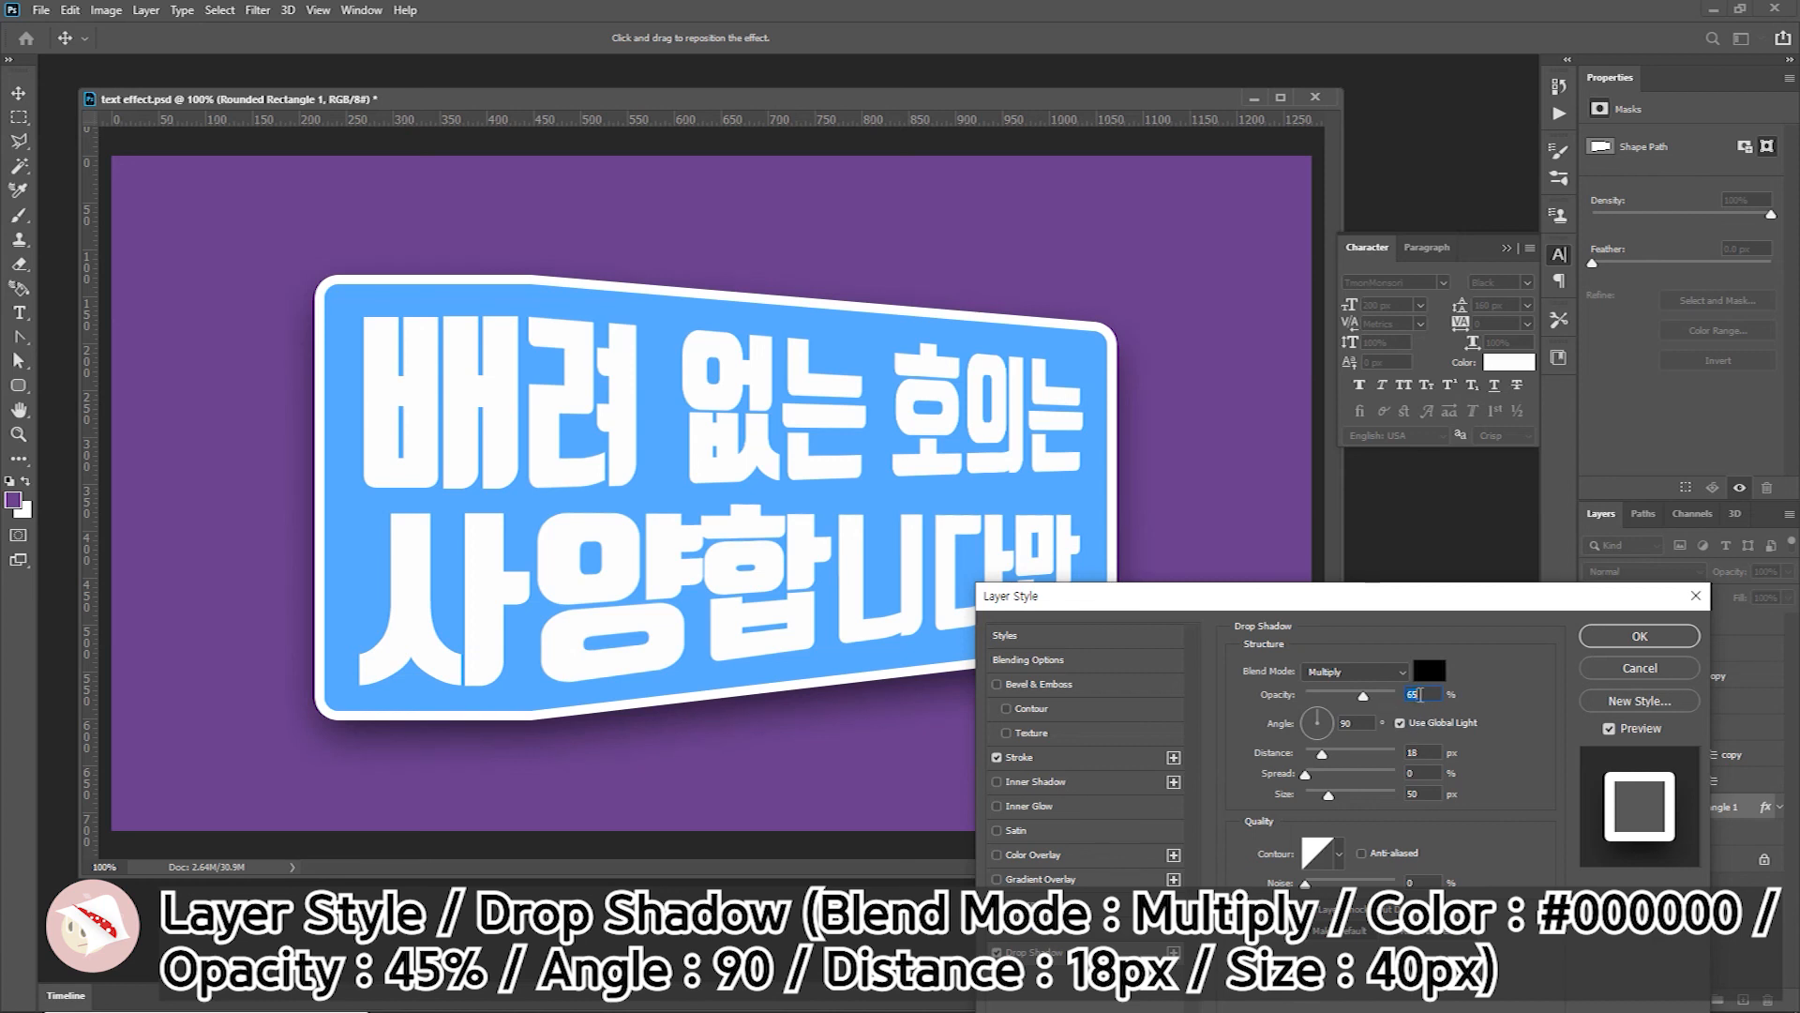
# Set the drop shadow's size to 40 px and apply the layer style
pyautogui.press('Tab')
pyautogui.press('Tab')
pyautogui.press('Tab')
pyautogui.press('Tab')
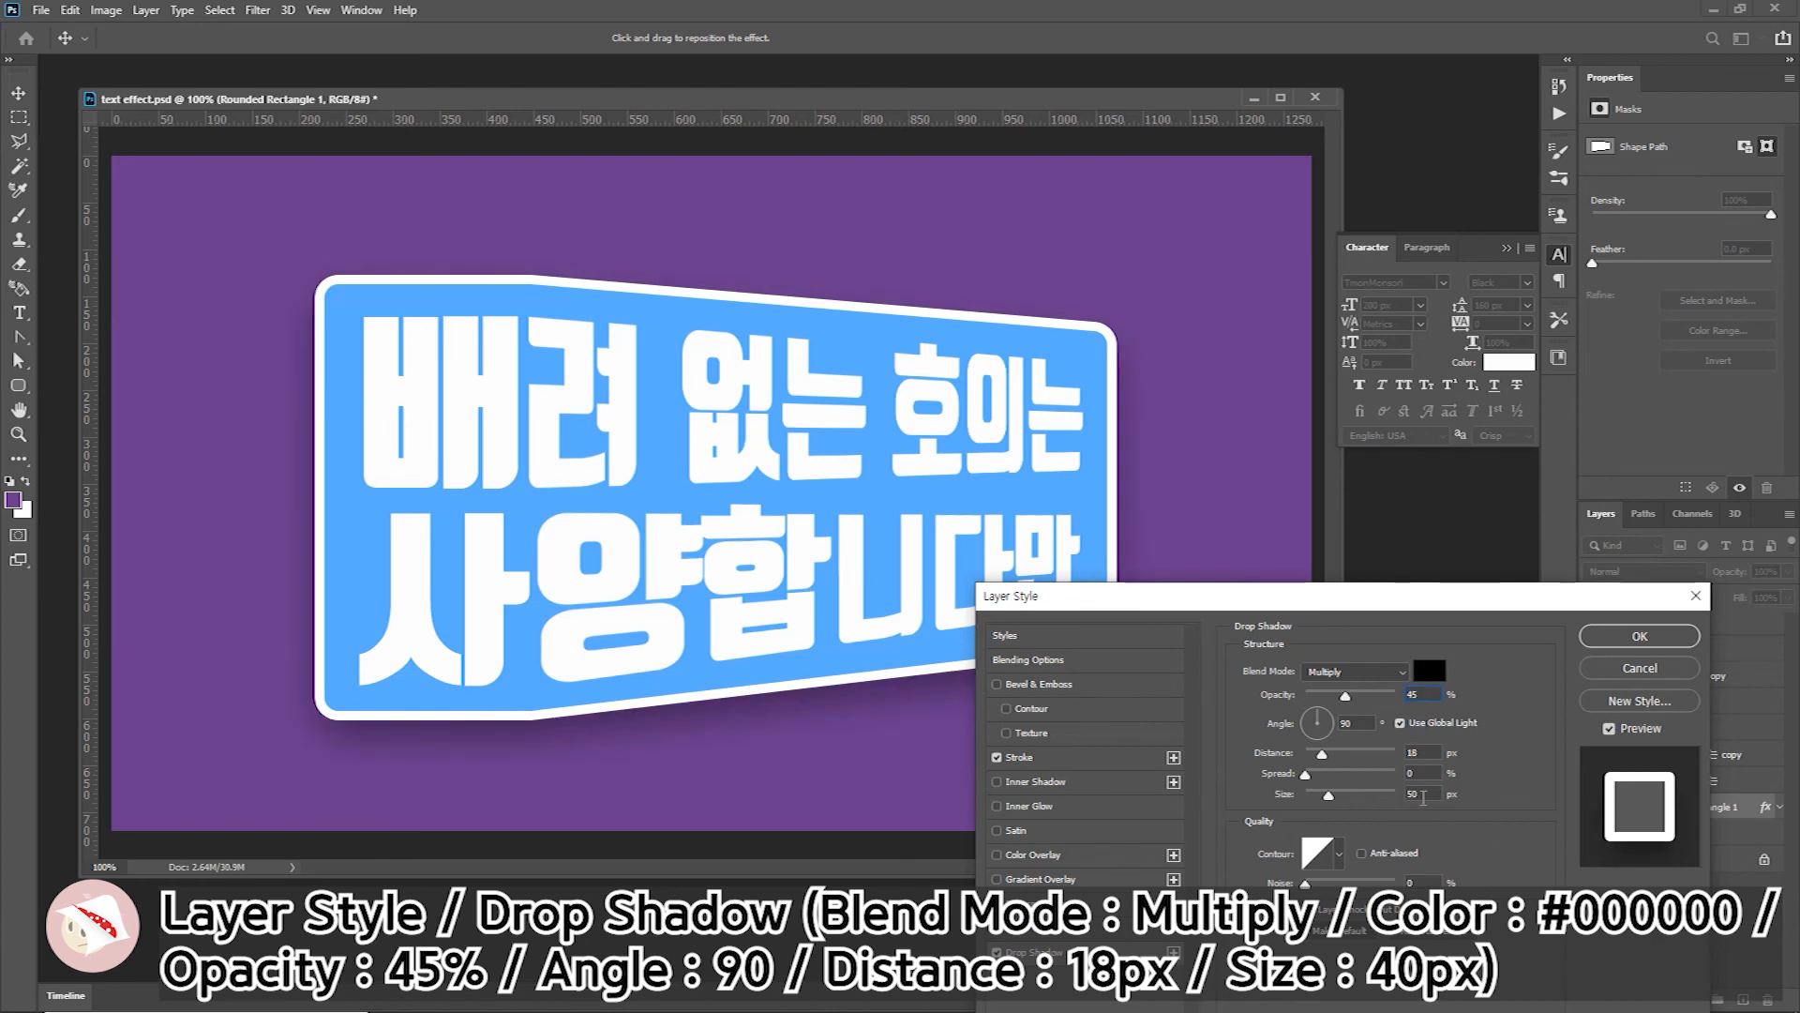
pyautogui.write('40')
pyautogui.moveTo(1343, 603); pyautogui.dragTo(1225, 401)
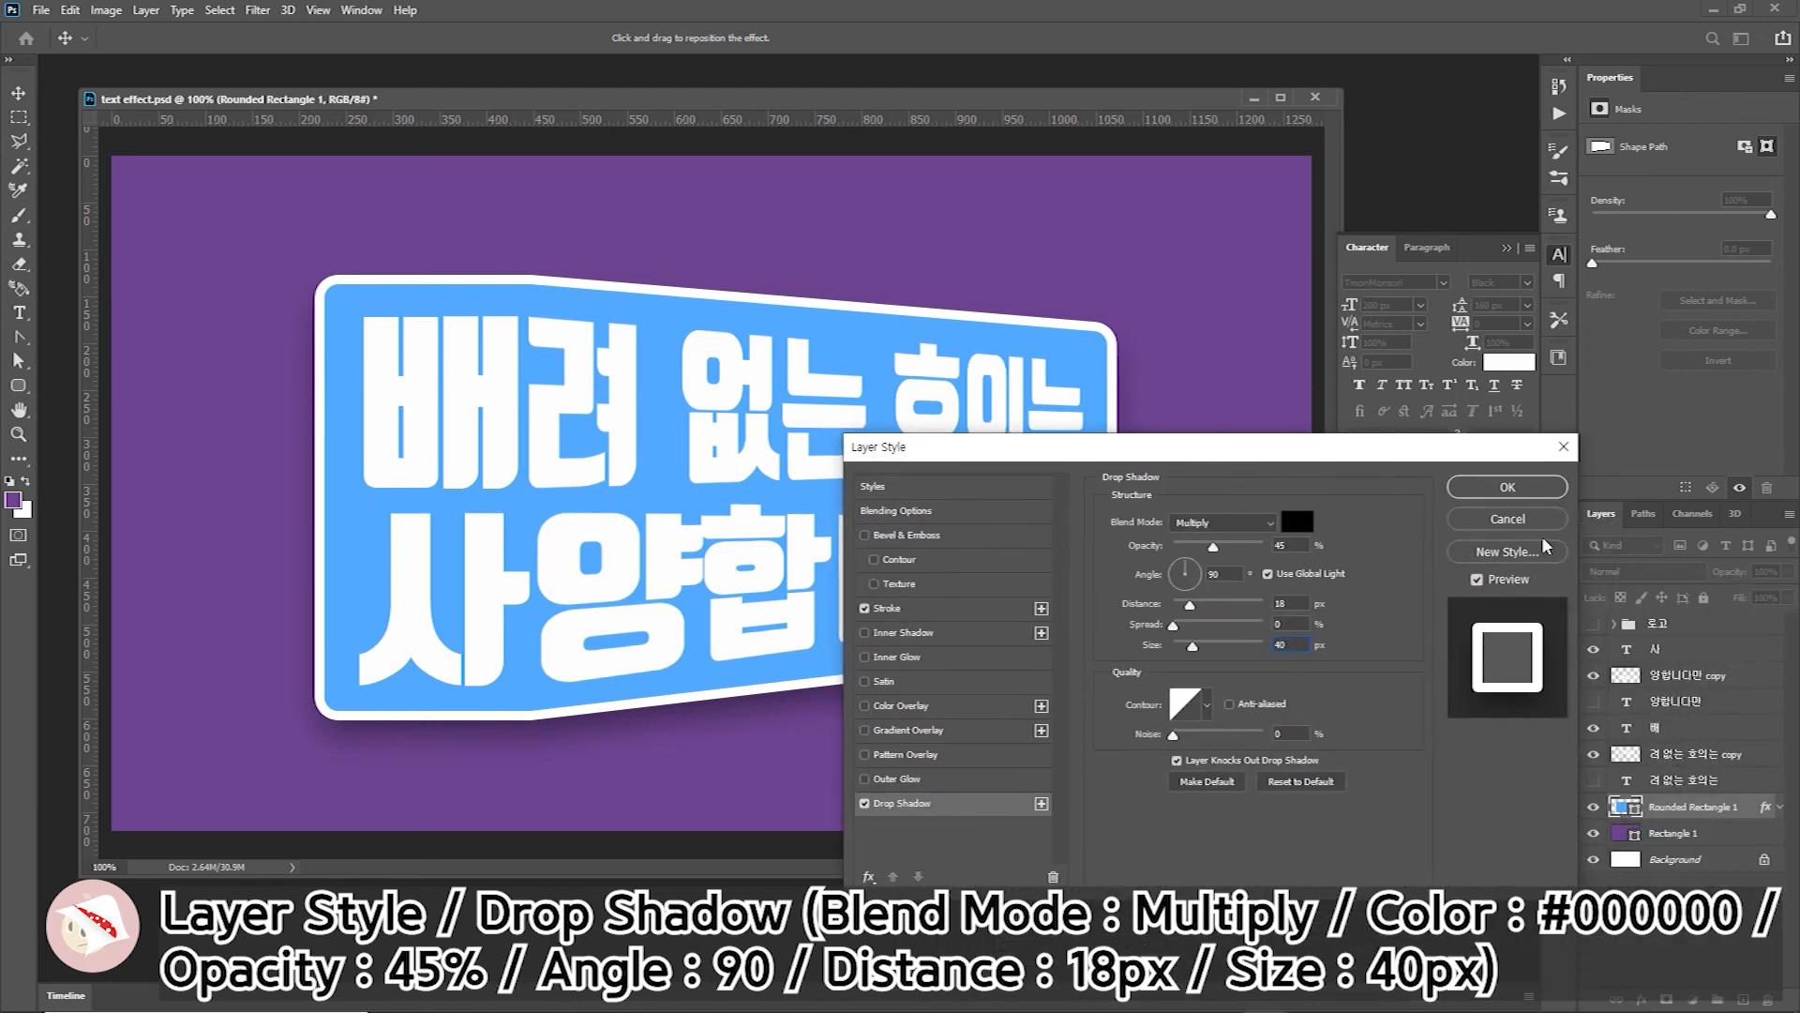
pyautogui.click(1511, 486)
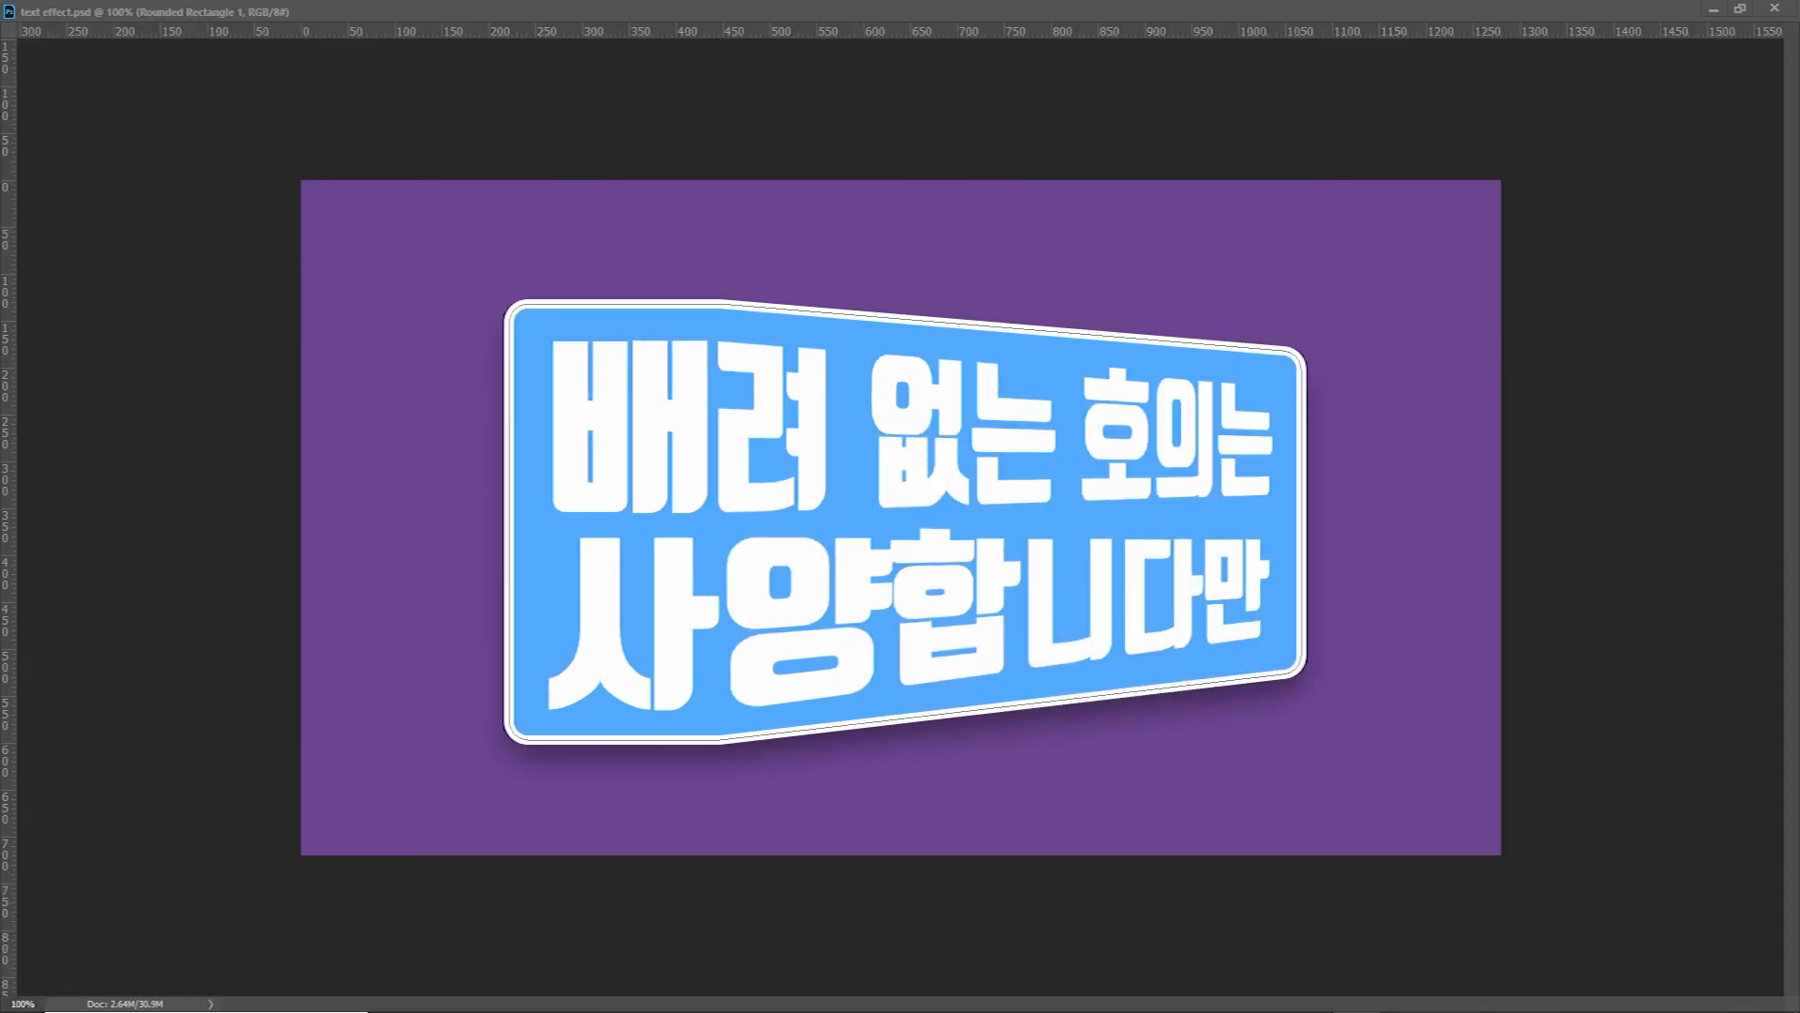